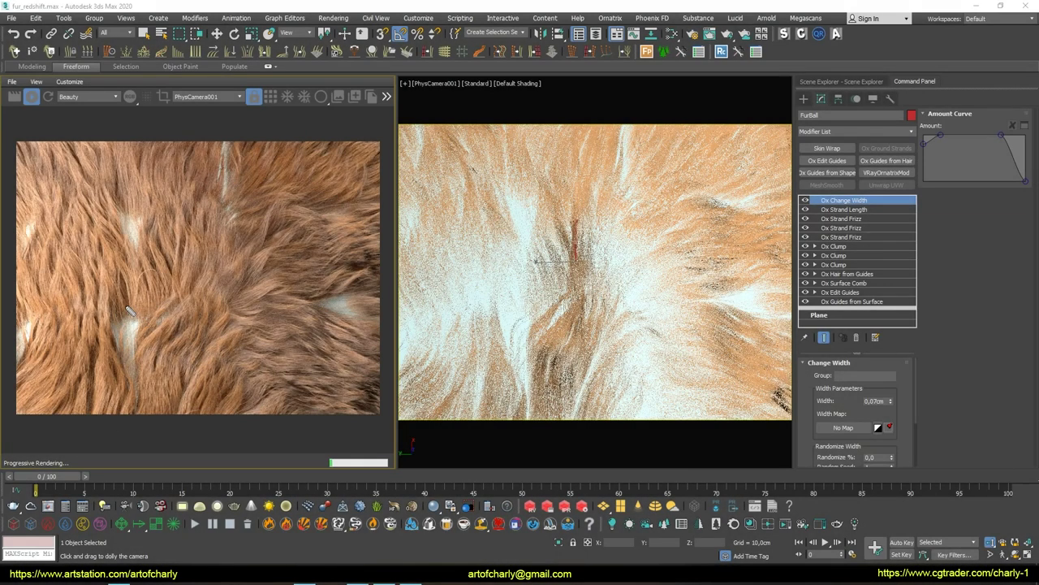
# Circle and cross out the pale white patches in the fur render, then clear the annotations
pyautogui.moveTo(128, 310); pyautogui.dragTo(143, 316)
pyautogui.moveTo(127, 197); pyautogui.dragTo(148, 206)
pyautogui.moveTo(347, 281)
pyautogui.mouseDown()
pyautogui.moveTo(359, 312)
pyautogui.moveTo(342, 313)
pyautogui.mouseUp()
pyautogui.moveTo(115, 335)
pyautogui.mouseDown()
pyautogui.moveTo(128, 348)
pyautogui.moveTo(113, 350)
pyautogui.mouseUp()
pyautogui.moveTo(126, 209)
pyautogui.mouseDown()
pyautogui.moveTo(138, 222)
pyautogui.moveTo(126, 223)
pyautogui.mouseUp()
pyautogui.press('Escape')
# Uncheck Preserve Strand Length on the second Ox Clump, then select Ox Hair from Guides
pyautogui.click(836, 265)
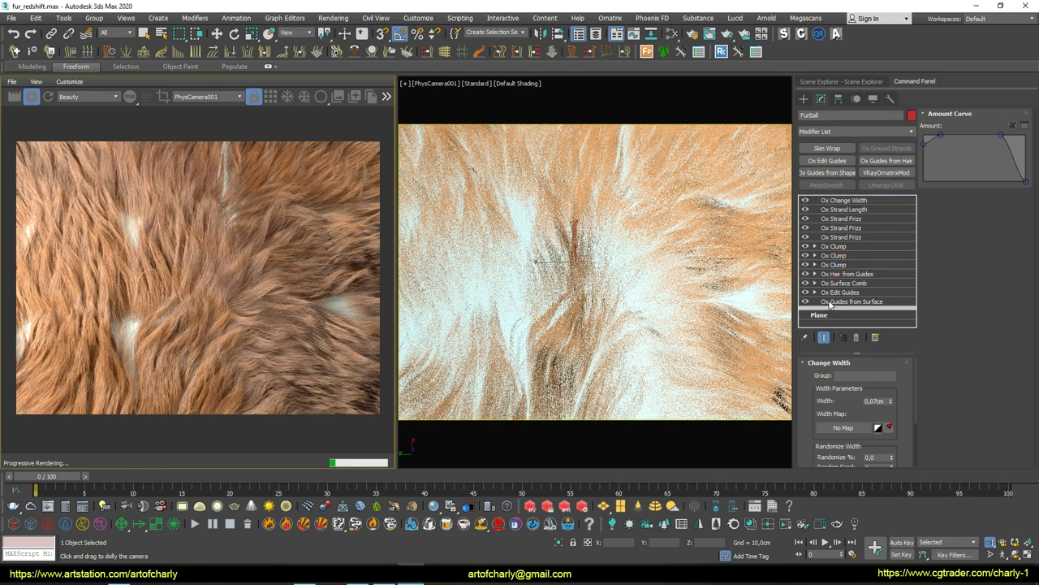
pyautogui.hotkey('ctrl', '2')
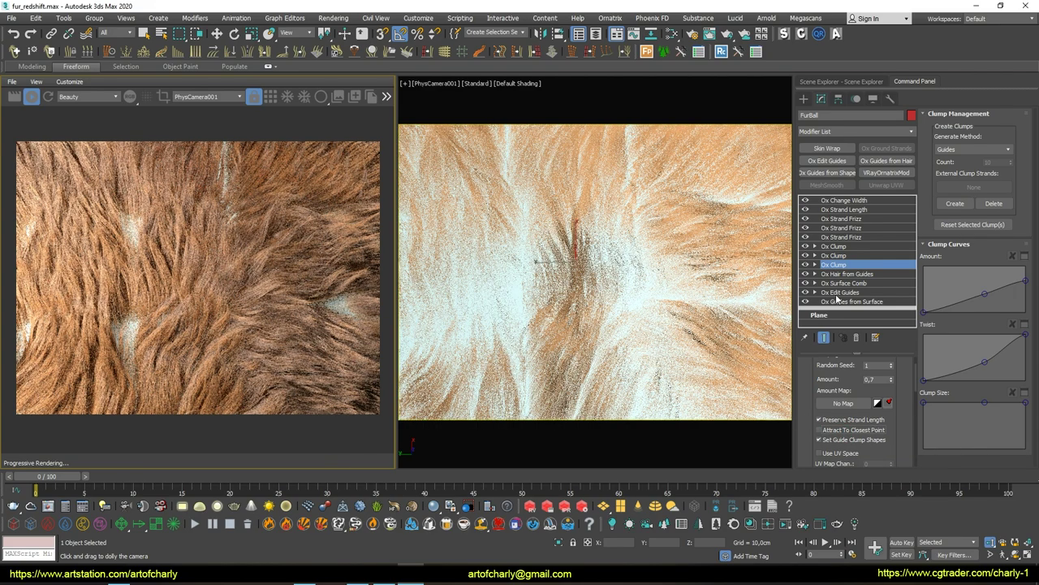
pyautogui.click(839, 257)
pyautogui.click(822, 419)
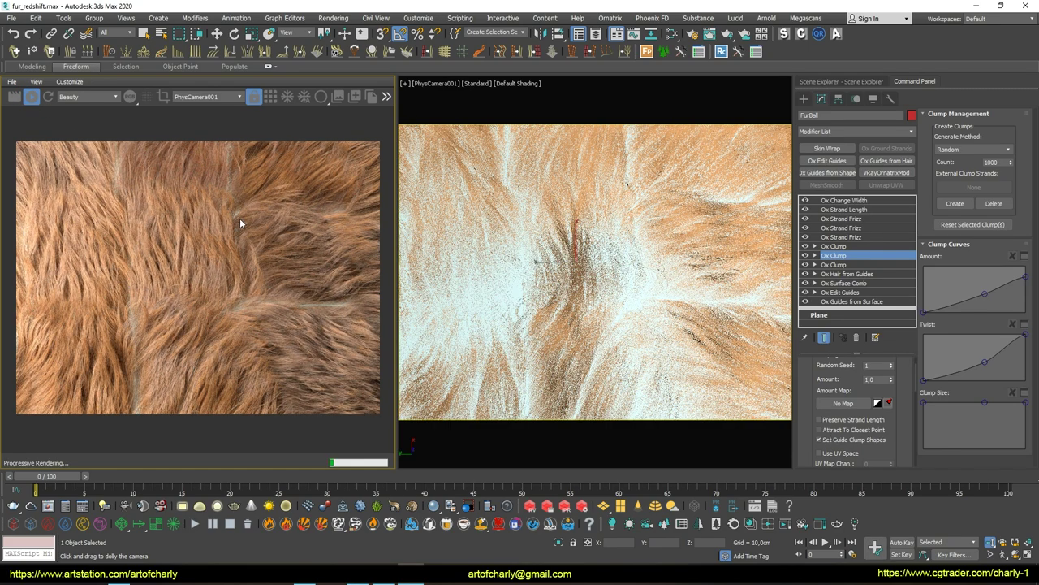
pyautogui.click(841, 227)
pyautogui.click(845, 200)
pyautogui.click(847, 273)
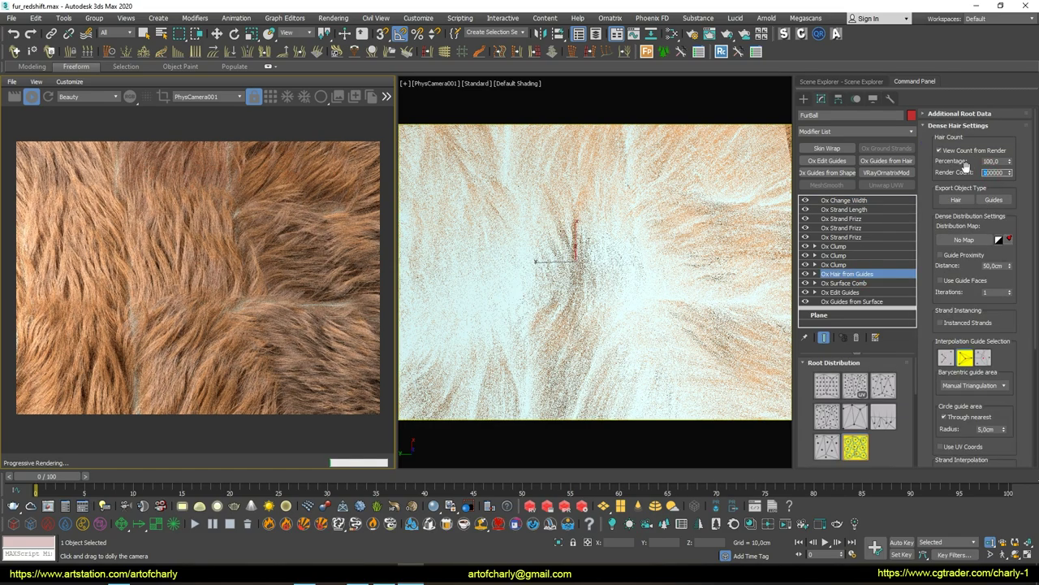
pyautogui.write('300000')
# Set the Ox Hair from Guides viewport Percentage to 1%
pyautogui.doubleClick(990, 161)
pyautogui.write('1')
pyautogui.press('Return')
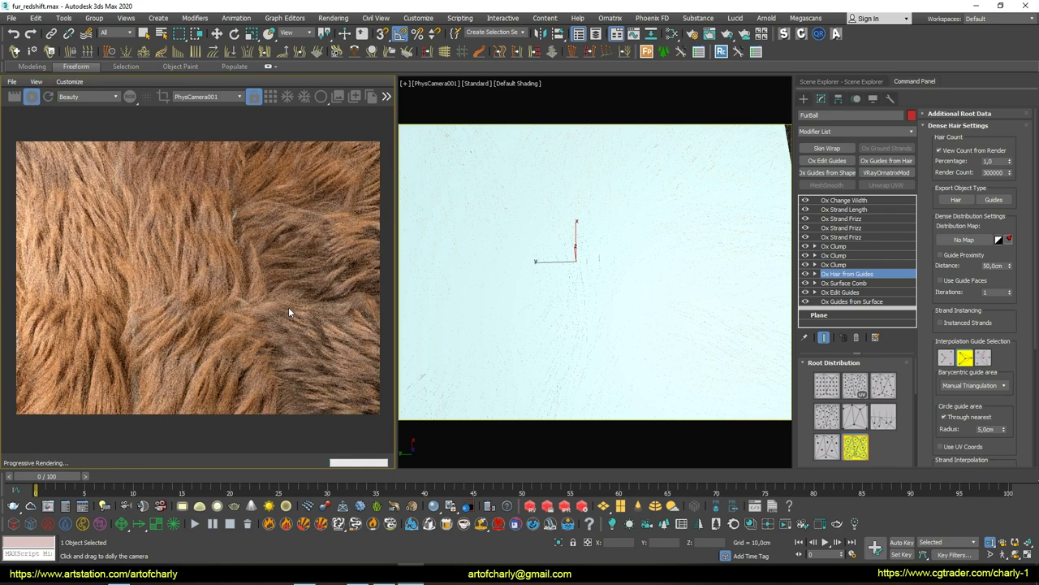
# Set the second Ox Strand Frizz Global Frizz Amount to 5,0cm and restart the render
pyautogui.click(844, 228)
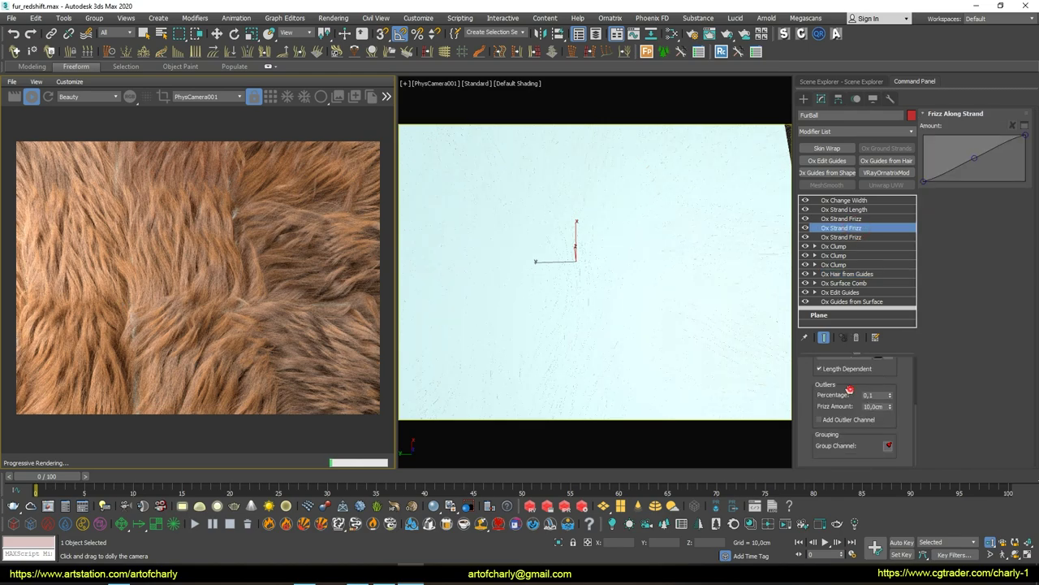
pyautogui.moveTo(850, 389); pyautogui.dragTo(841, 463)
pyautogui.doubleClick(881, 381)
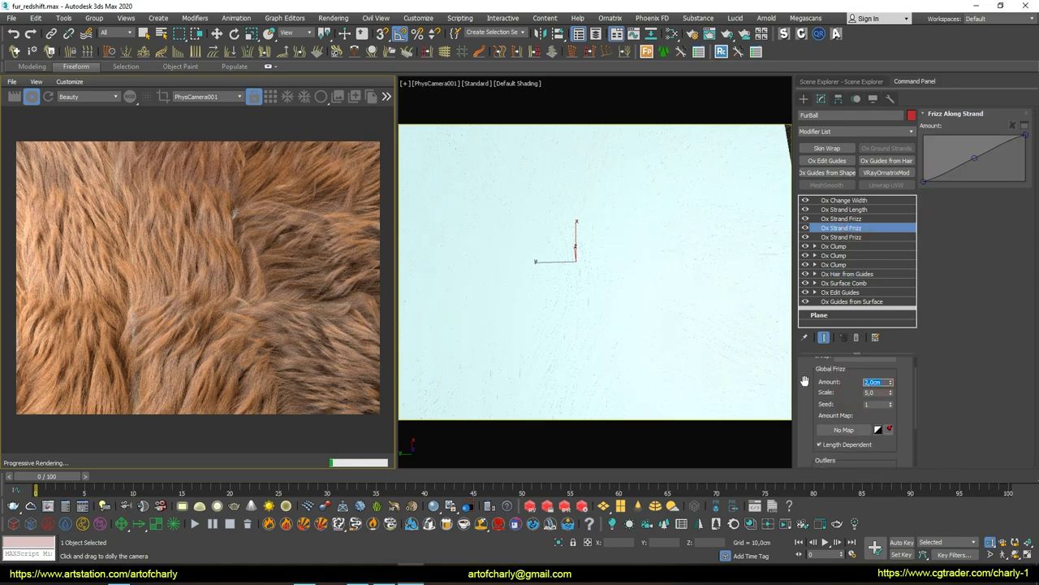
pyautogui.write('5')
pyautogui.press('Return')
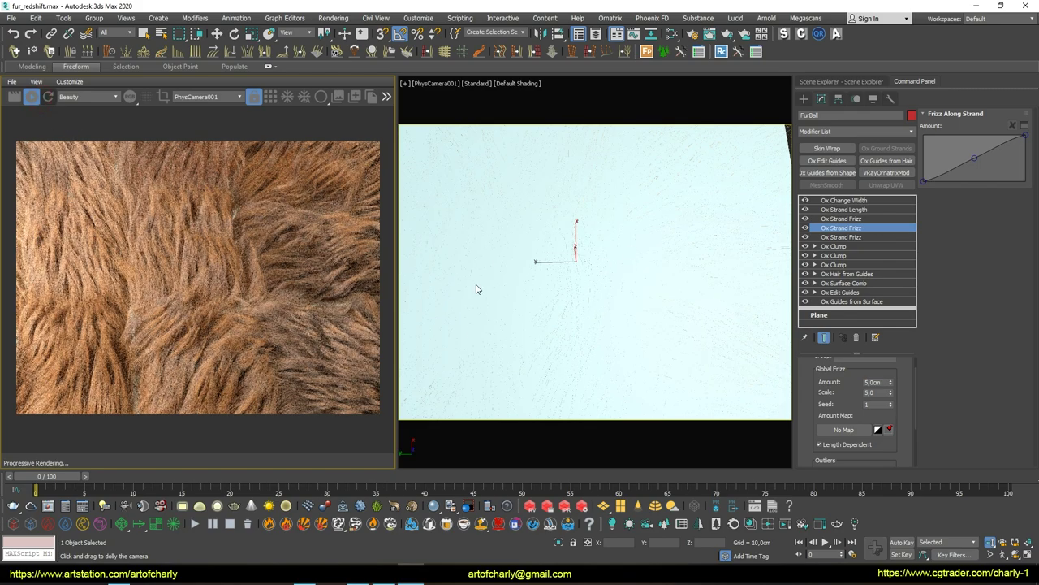
pyautogui.click(49, 97)
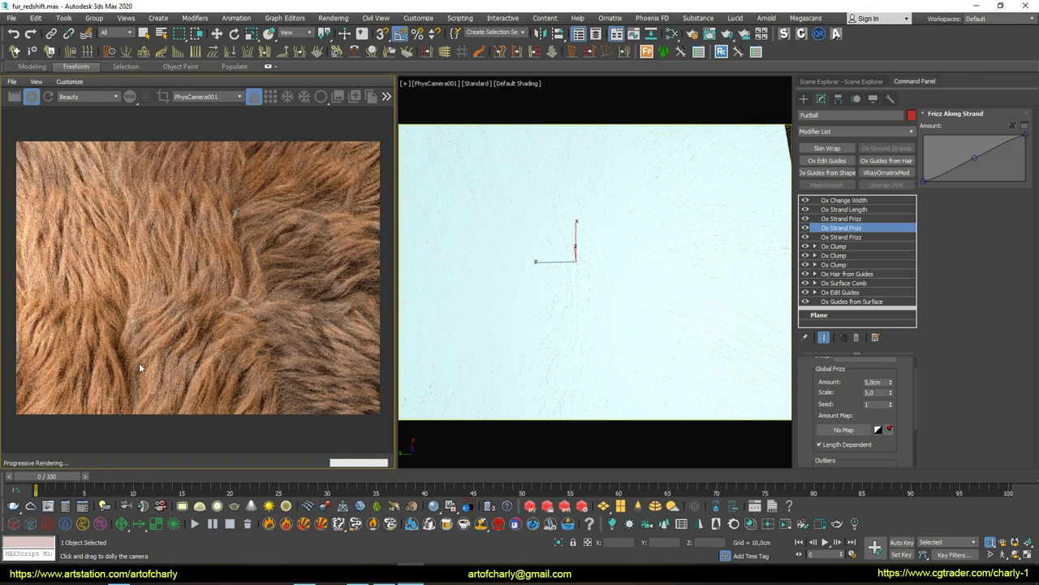
# In the second Ox Clump, select the Flyaway Fraction value for editing
pyautogui.click(851, 256)
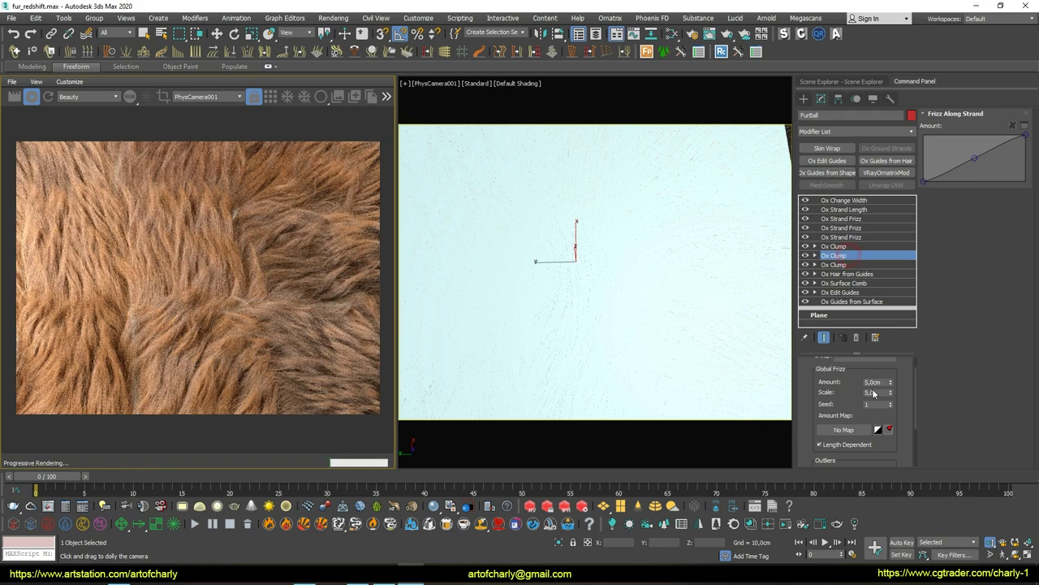
pyautogui.scroll(-2, 810, 399)
pyautogui.scroll(-2, 812, 382)
pyautogui.scroll(-2, 820, 349)
pyautogui.moveTo(877, 404); pyautogui.dragTo(856, 403)
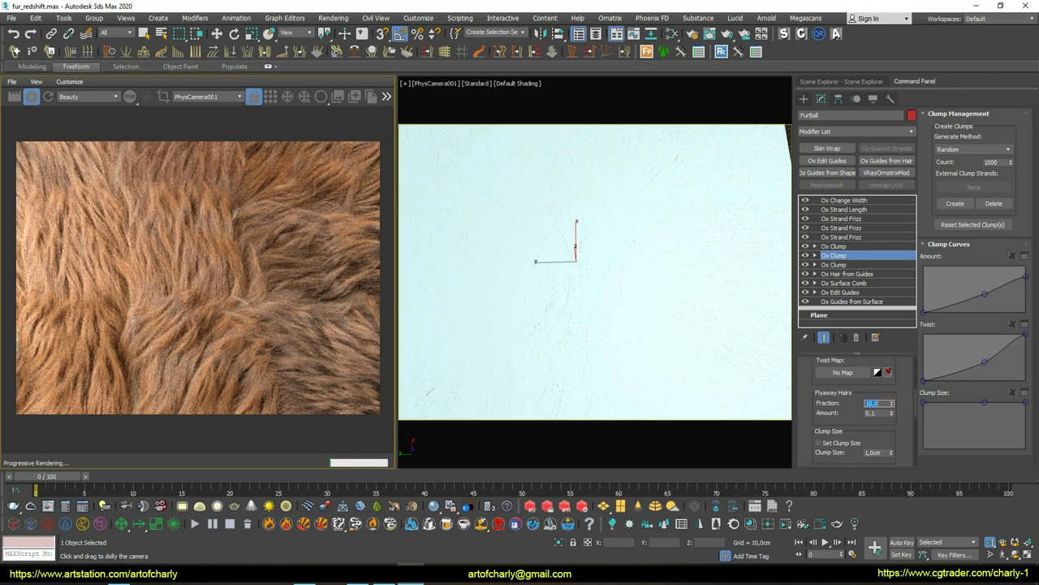
# Set Flyaway Fraction to 10 on the top Ox Clump and 20 on the third
pyautogui.click(844, 246)
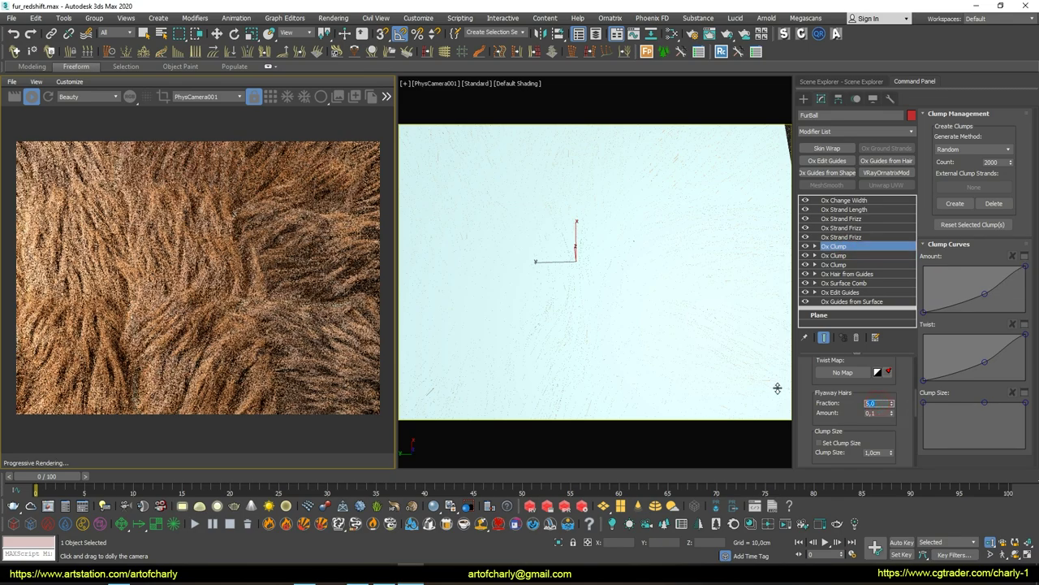
pyautogui.write('10')
pyautogui.press('Return')
pyautogui.click(840, 264)
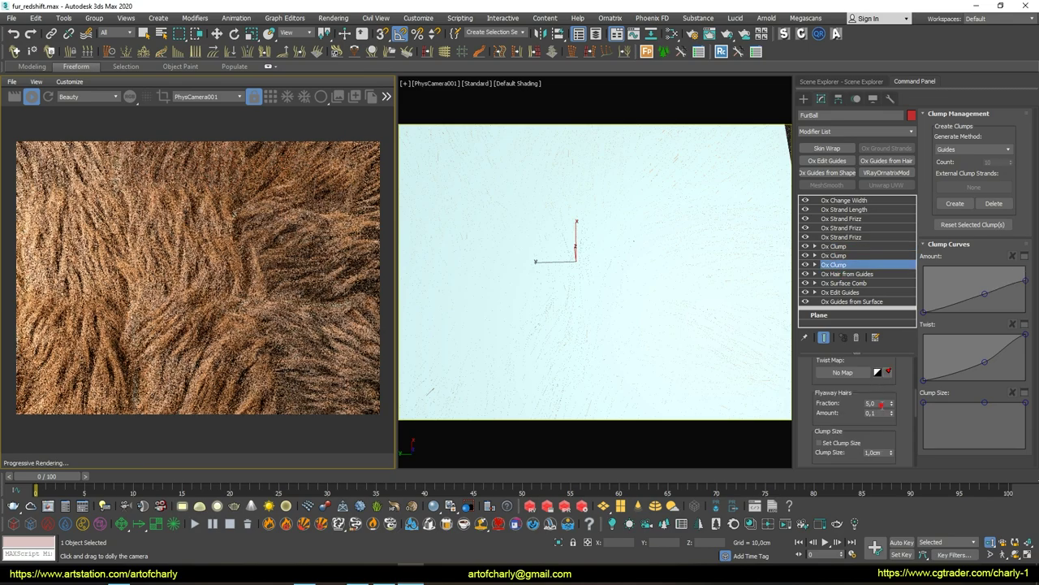
pyautogui.doubleClick(873, 403)
pyautogui.write('20')
pyautogui.press('Return')
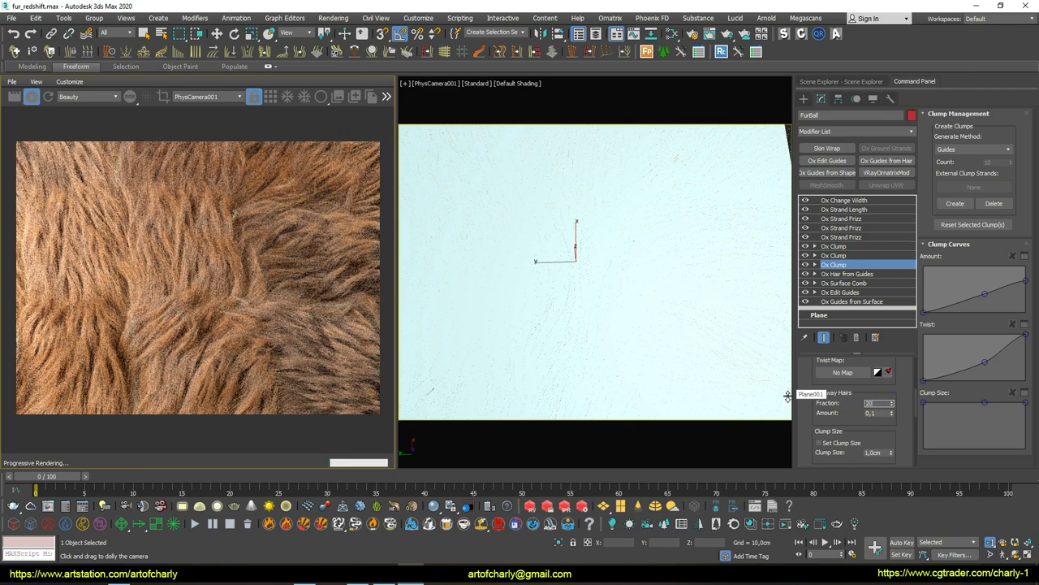
# Lower the third Ox Clump's Clumping Amount to 0,6
pyautogui.scroll(2, 820, 406)
pyautogui.scroll(2, 828, 420)
pyautogui.scroll(2, 828, 421)
pyautogui.moveTo(810, 382); pyautogui.dragTo(817, 465)
pyautogui.doubleClick(879, 415)
pyautogui.write('6')
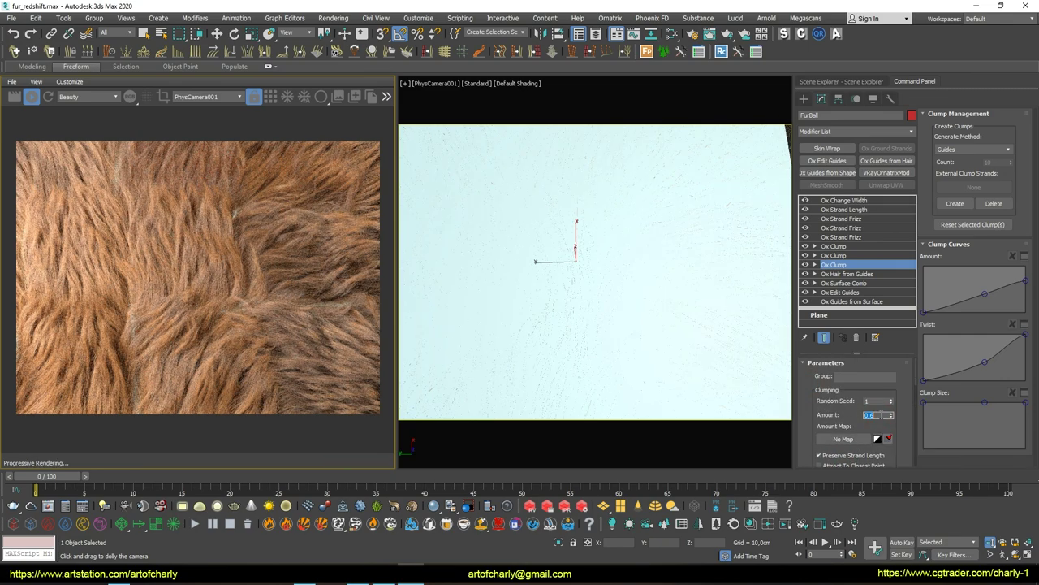
pyautogui.press('Return')
# Lower the second Ox Clump's Clumping Amount to 0,8 and the top one's to 0,5
pyautogui.click(852, 255)
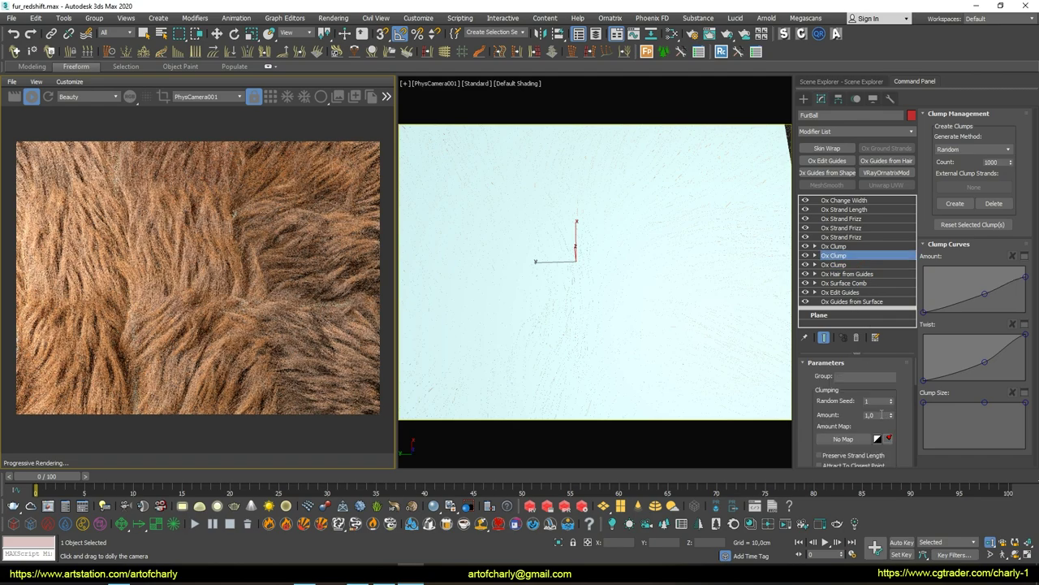
pyautogui.doubleClick(878, 415)
pyautogui.write(',')
pyautogui.press('Return')
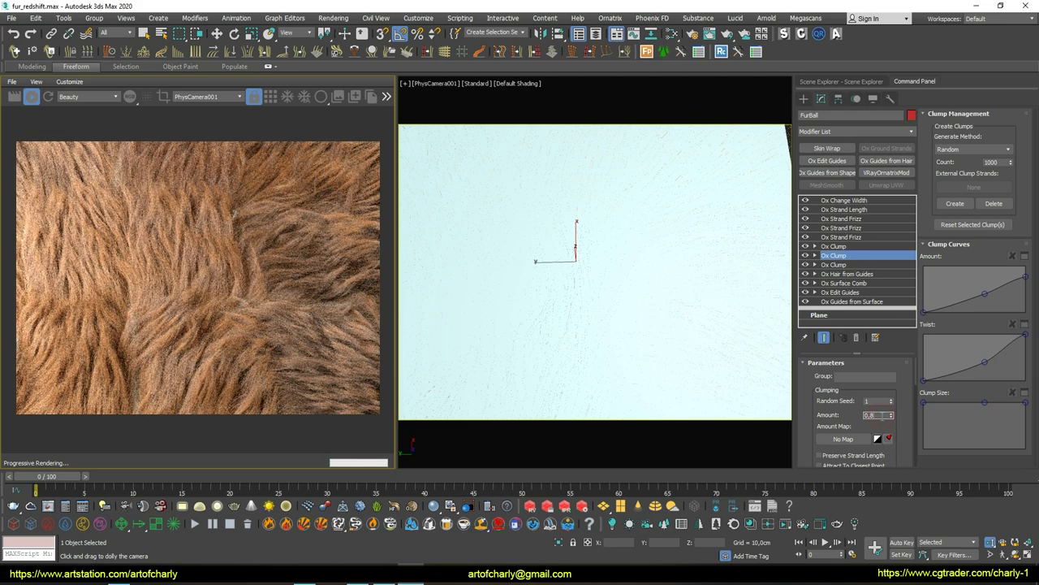
pyautogui.click(834, 246)
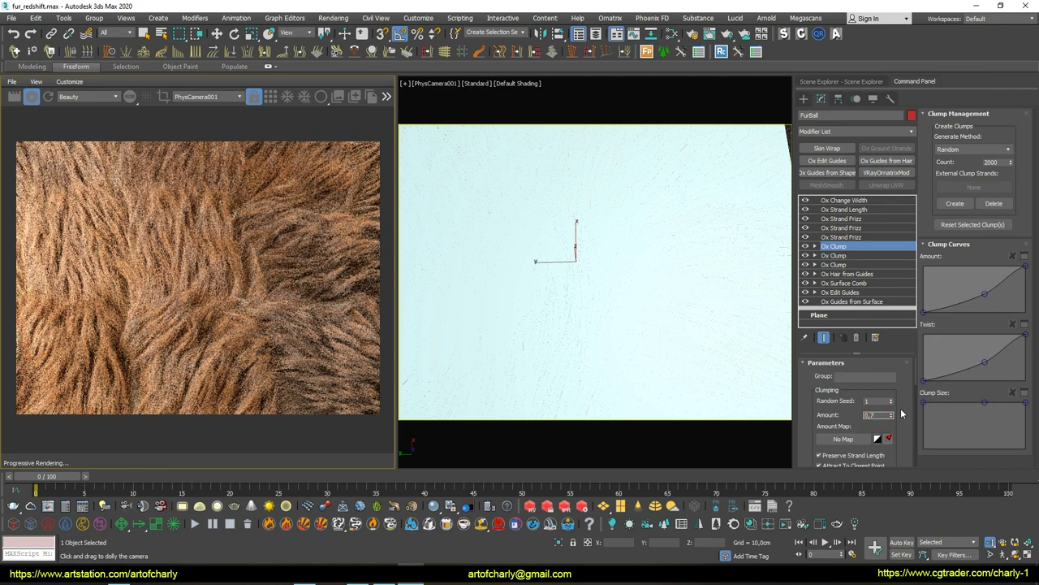
pyautogui.press('BackSpace')
pyautogui.write('5')
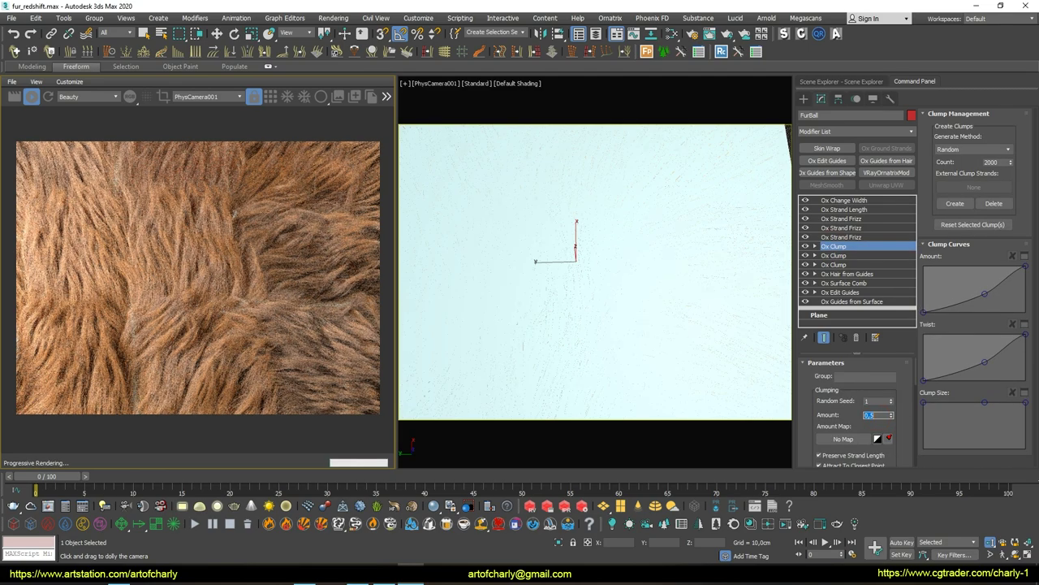
pyautogui.click(844, 201)
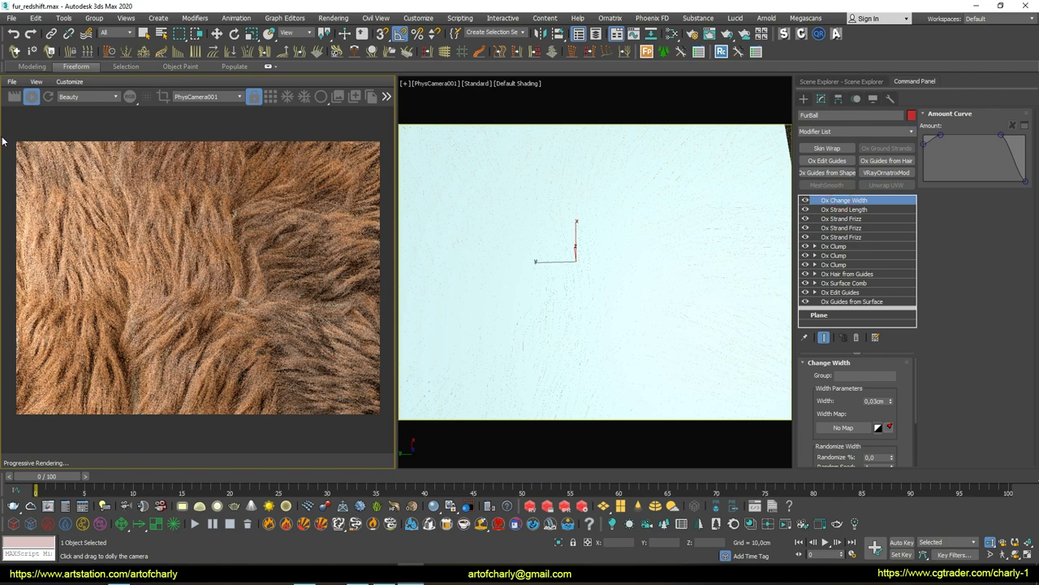
# Refresh the Redshift render, orbit PhysCamera001 slightly, then stop the IPR
pyautogui.click(46, 99)
pyautogui.moveTo(565, 298); pyautogui.dragTo(539, 272)
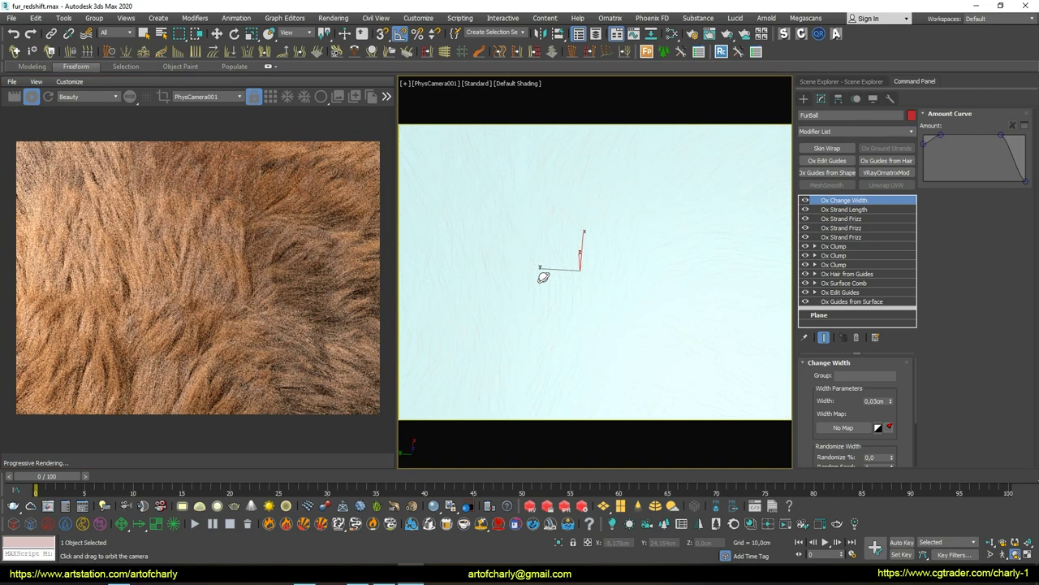
pyautogui.click(30, 96)
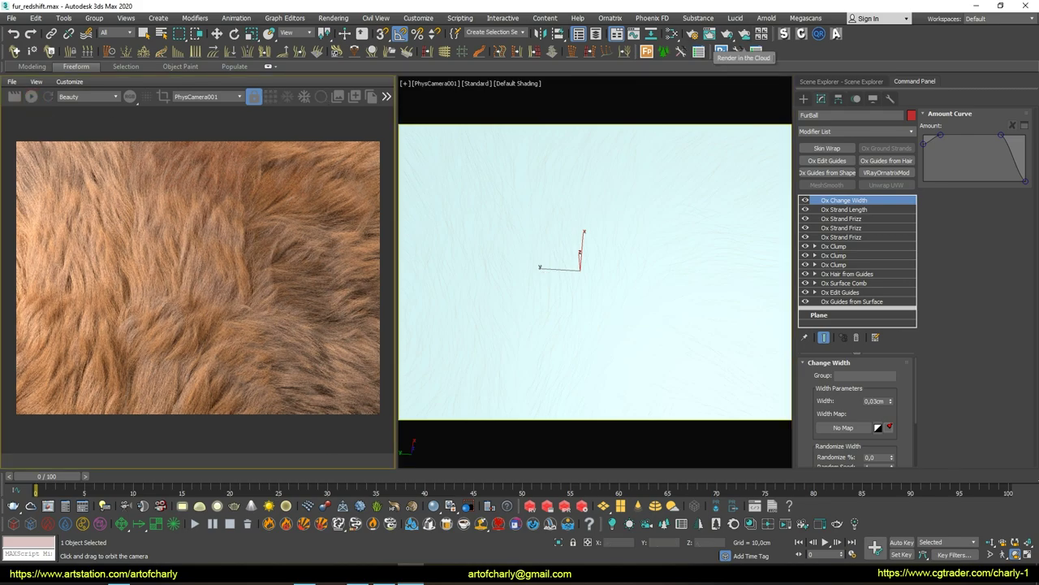
pyautogui.click(671, 33)
pyautogui.moveTo(707, 279)
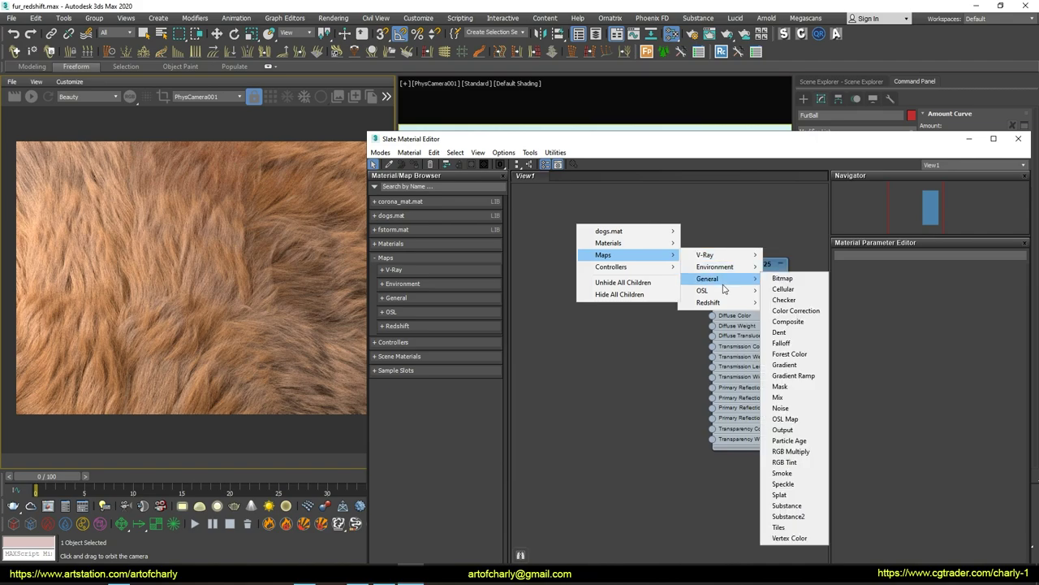
# Add a Cellular map node beside the hair material and show its parameters
pyautogui.click(783, 289)
pyautogui.moveTo(573, 229); pyautogui.dragTo(573, 299)
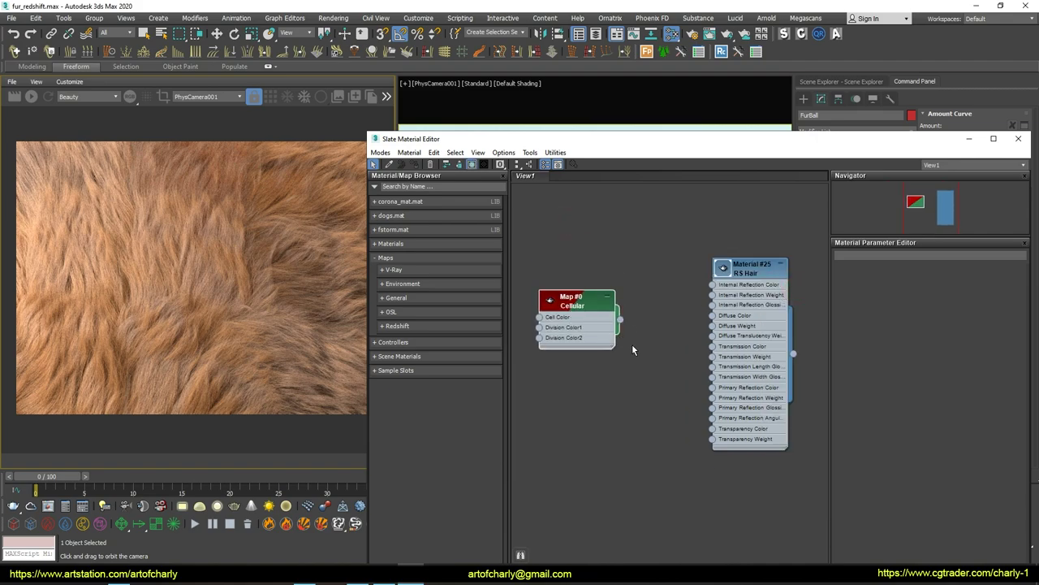
pyautogui.doubleClick(573, 307)
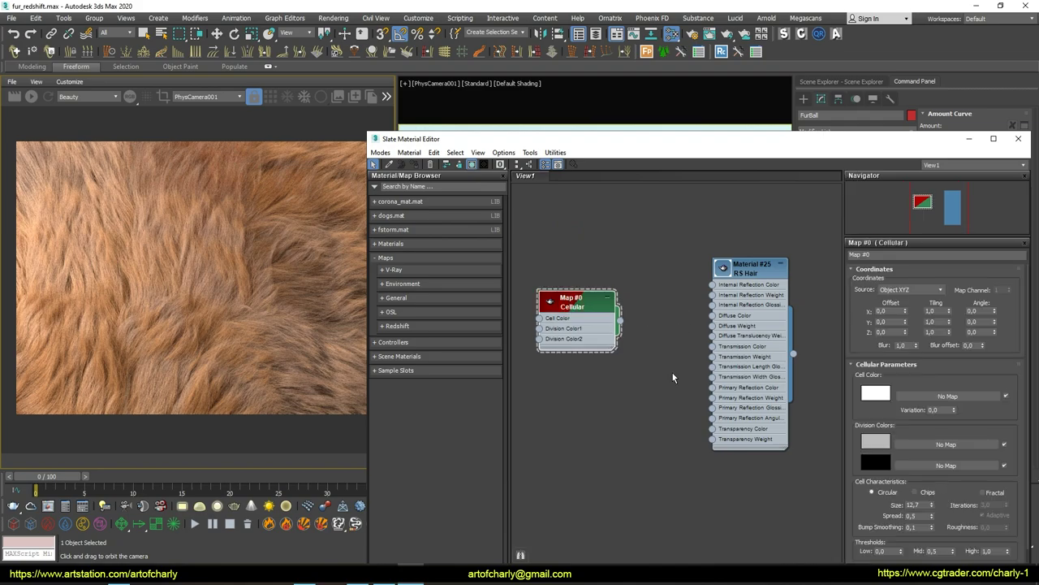
# Set the Cellular Division Color1 to a dark reddish brown
pyautogui.click(876, 442)
pyautogui.moveTo(277, 138); pyautogui.dragTo(239, 94)
pyautogui.moveTo(320, 130); pyautogui.dragTo(328, 110)
pyautogui.moveTo(238, 94); pyautogui.dragTo(242, 123)
pyautogui.moveTo(319, 112); pyautogui.dragTo(320, 72)
pyautogui.moveTo(363, 105)
pyautogui.mouseDown()
pyautogui.moveTo(345, 105)
pyautogui.moveTo(350, 128)
pyautogui.mouseUp()
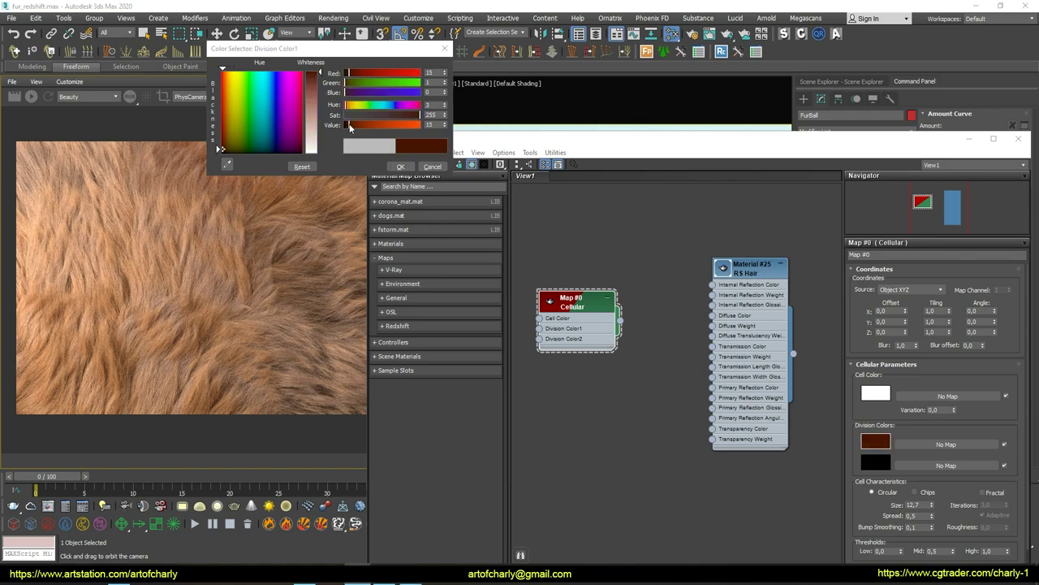
pyautogui.click(355, 127)
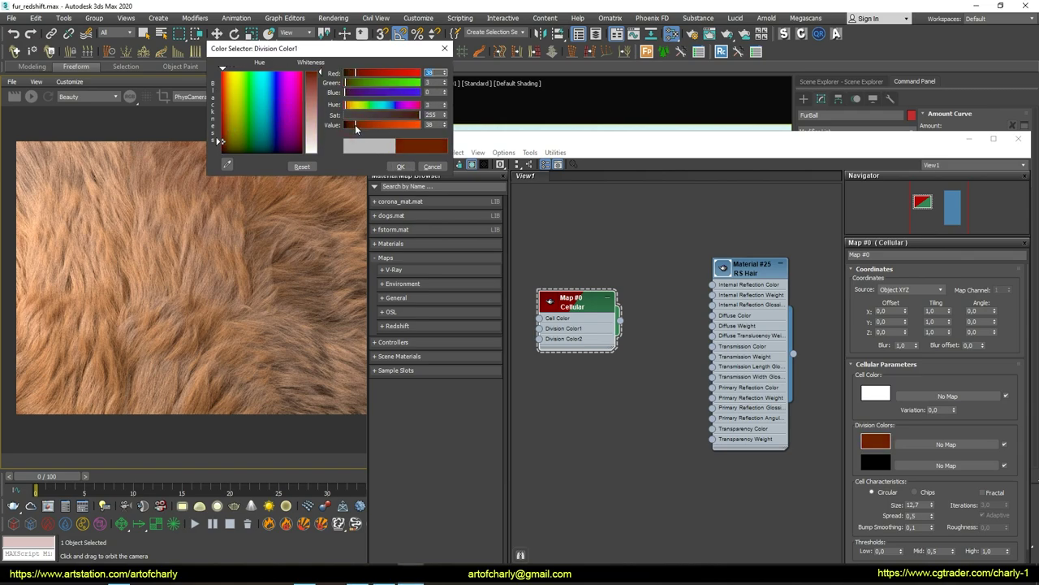
pyautogui.click(400, 166)
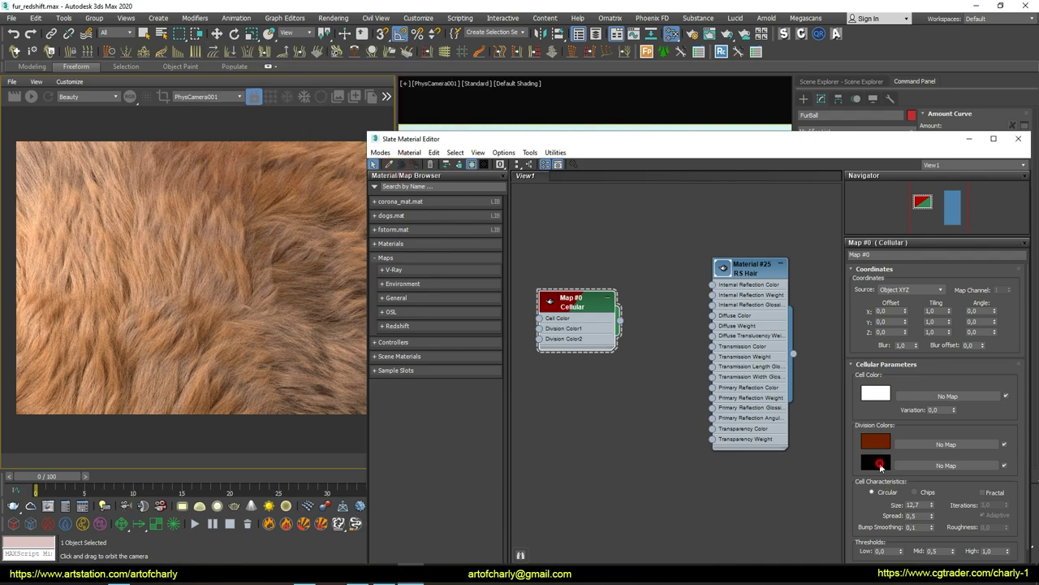
# Set Division Color2 to a tan sampled from the fur render, slightly darkened
pyautogui.click(881, 464)
pyautogui.click(226, 163)
pyautogui.moveTo(227, 163); pyautogui.dragTo(163, 211)
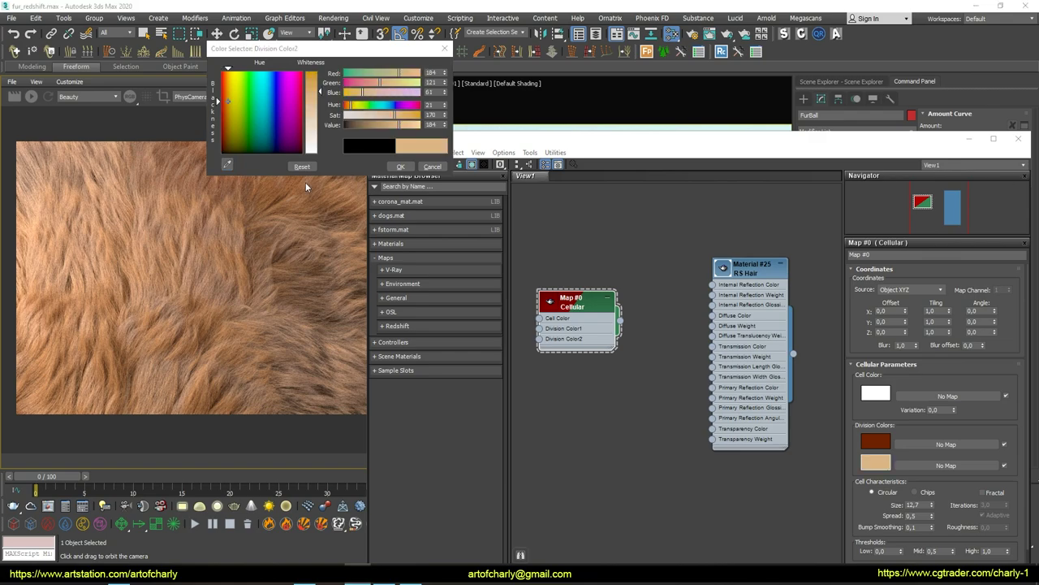
pyautogui.moveTo(370, 127); pyautogui.dragTo(376, 125)
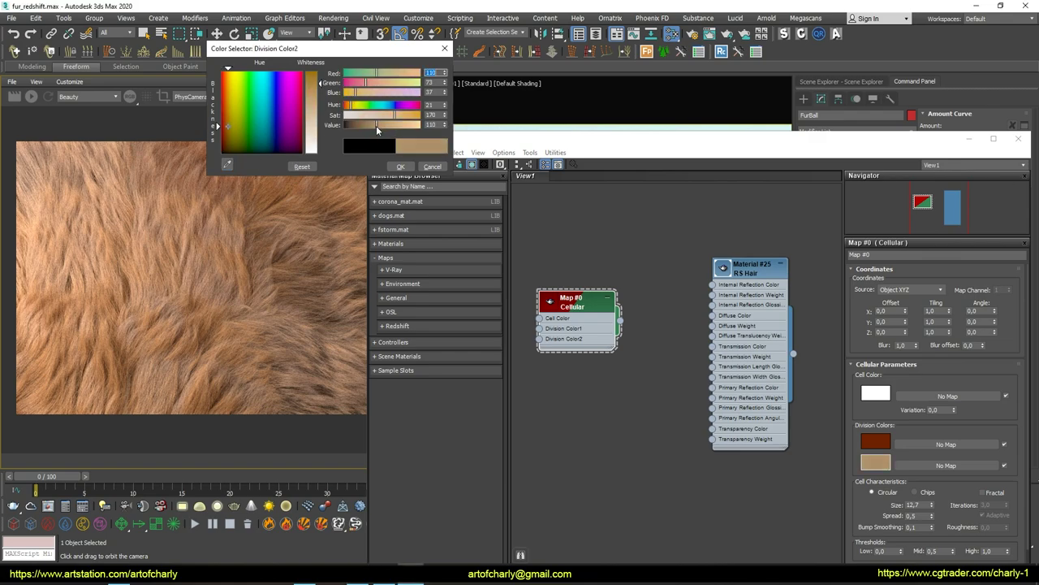
pyautogui.click(400, 165)
pyautogui.click(618, 233)
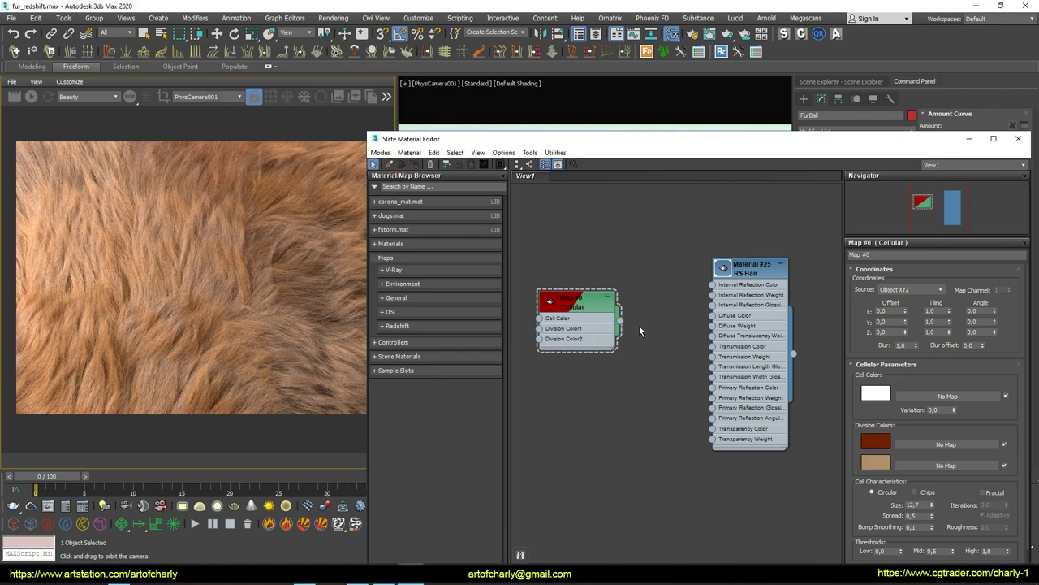
pyautogui.click(571, 307)
# Wire the Cellular output into RS Hair Diffuse Color and Internal Reflection Color
pyautogui.moveTo(588, 298)
pyautogui.mouseDown()
pyautogui.moveTo(599, 287)
pyautogui.moveTo(708, 293)
pyautogui.mouseUp()
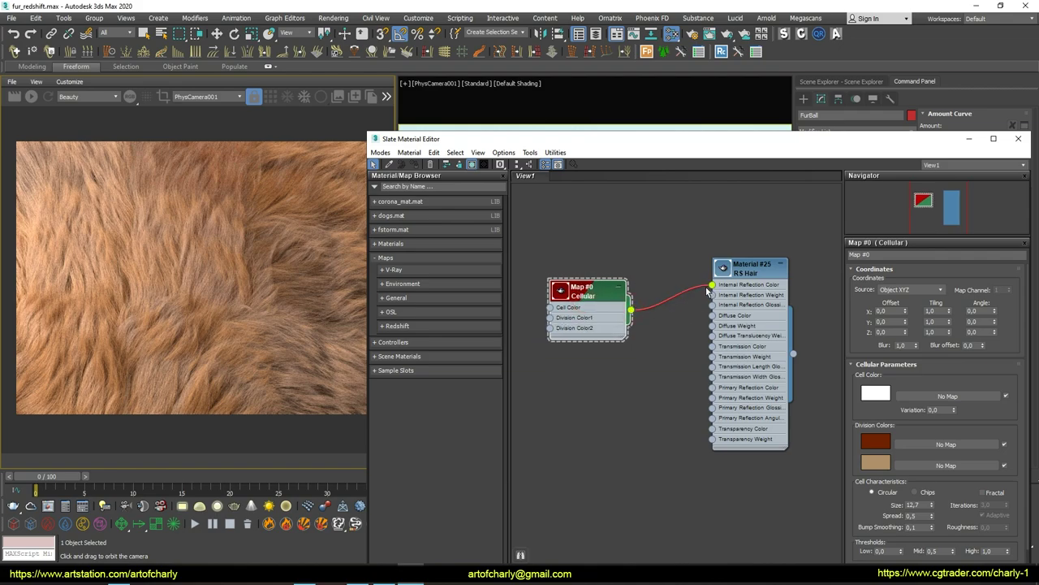
pyautogui.moveTo(677, 300); pyautogui.dragTo(665, 318, button='middle')
pyautogui.moveTo(608, 308); pyautogui.dragTo(692, 314)
pyautogui.moveTo(607, 309); pyautogui.dragTo(660, 339)
pyautogui.click(626, 371)
# Set the RS Hair Diffuse Weight to 0,6 and restart the interactive render
pyautogui.click(739, 261)
pyautogui.doubleClick(741, 261)
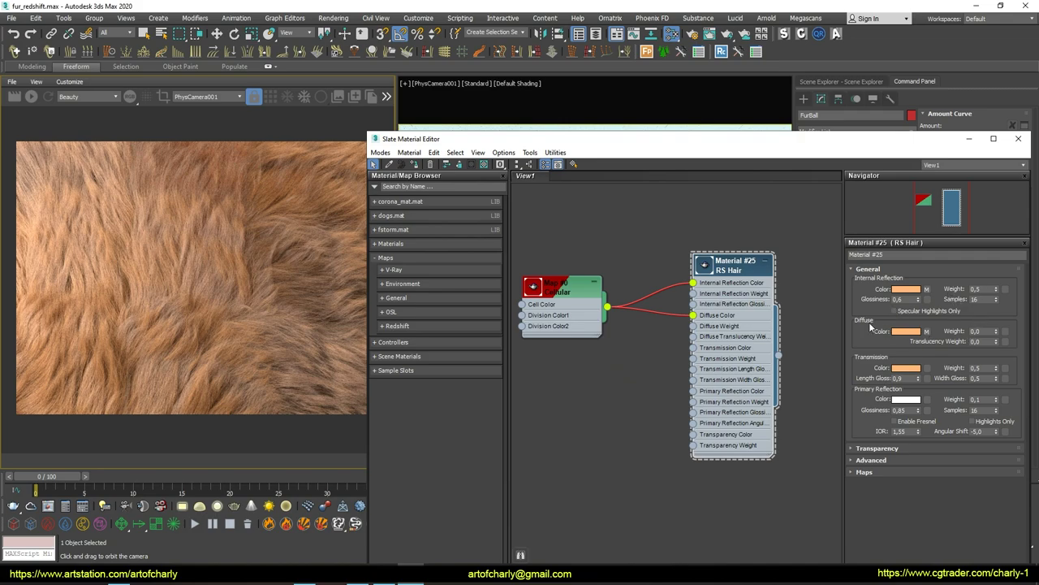
pyautogui.doubleClick(984, 331)
pyautogui.write('0,6')
pyautogui.click(31, 96)
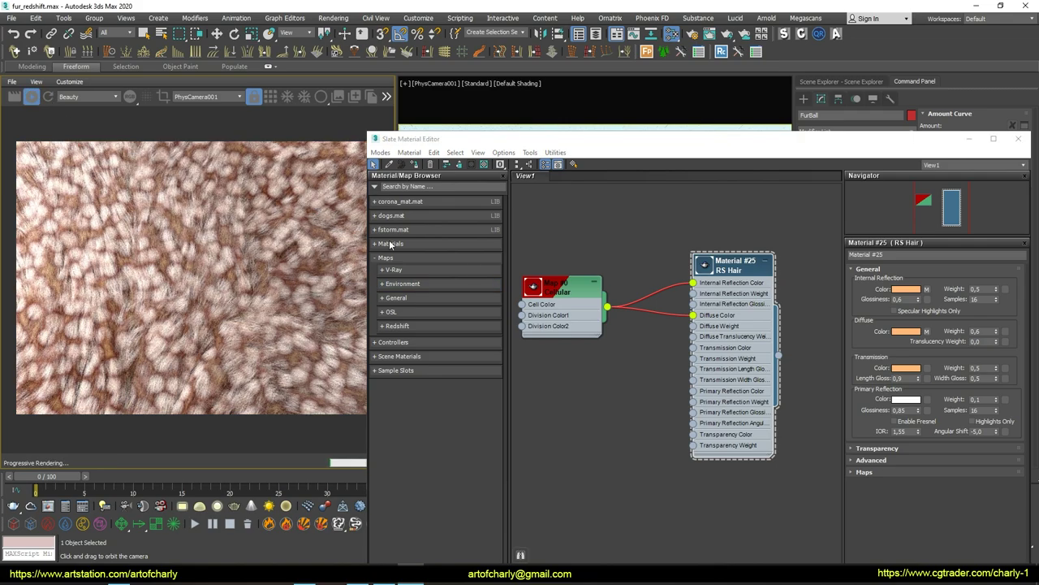
# Set the Cellular Cell Color to a light tan copied from Division Color2, lightened to 168
pyautogui.doubleClick(556, 292)
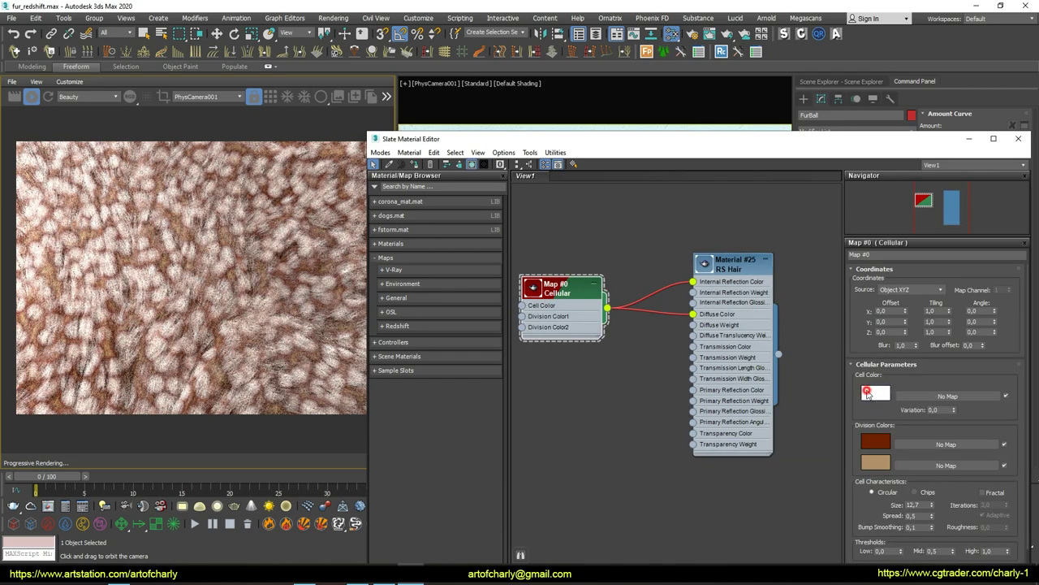
pyautogui.click(867, 393)
pyautogui.click(226, 165)
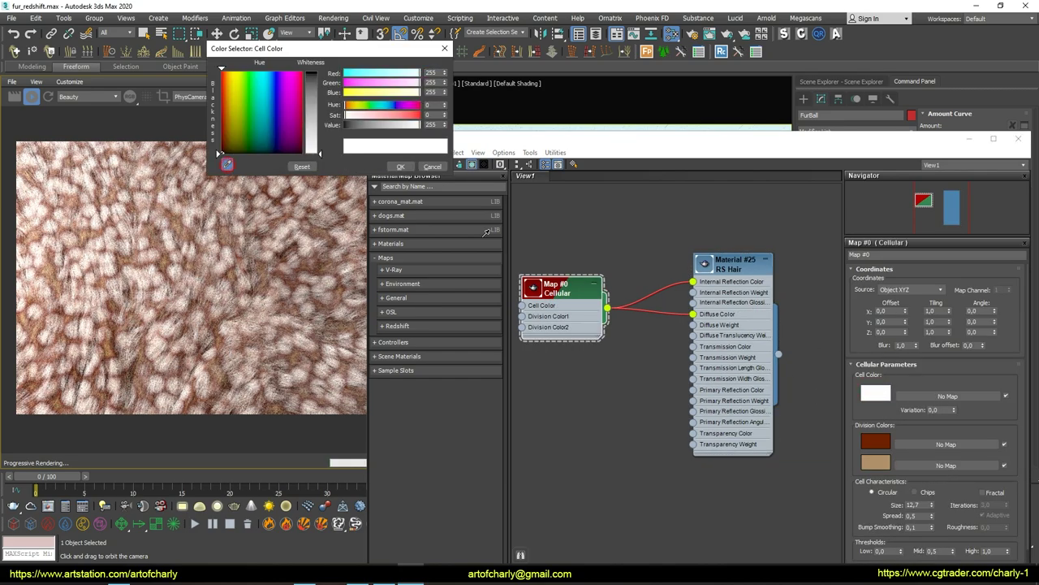
pyautogui.click(890, 458)
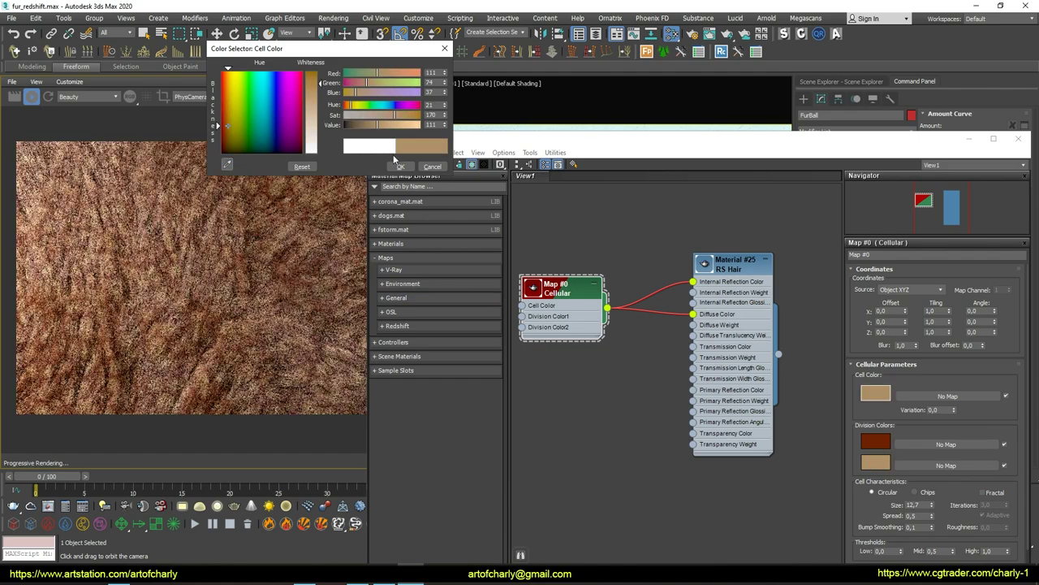
pyautogui.moveTo(378, 124); pyautogui.dragTo(390, 121)
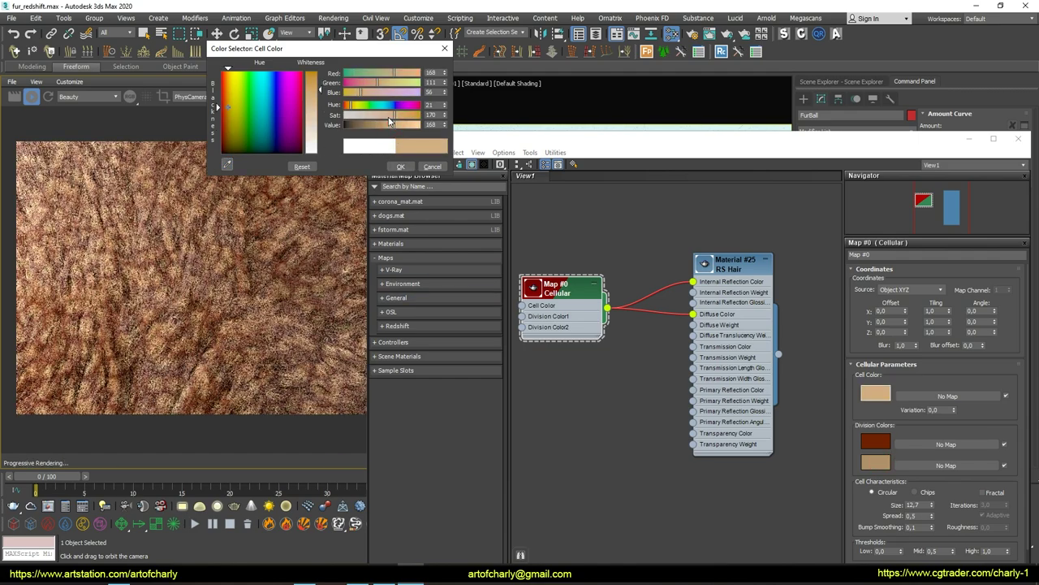
pyautogui.click(400, 166)
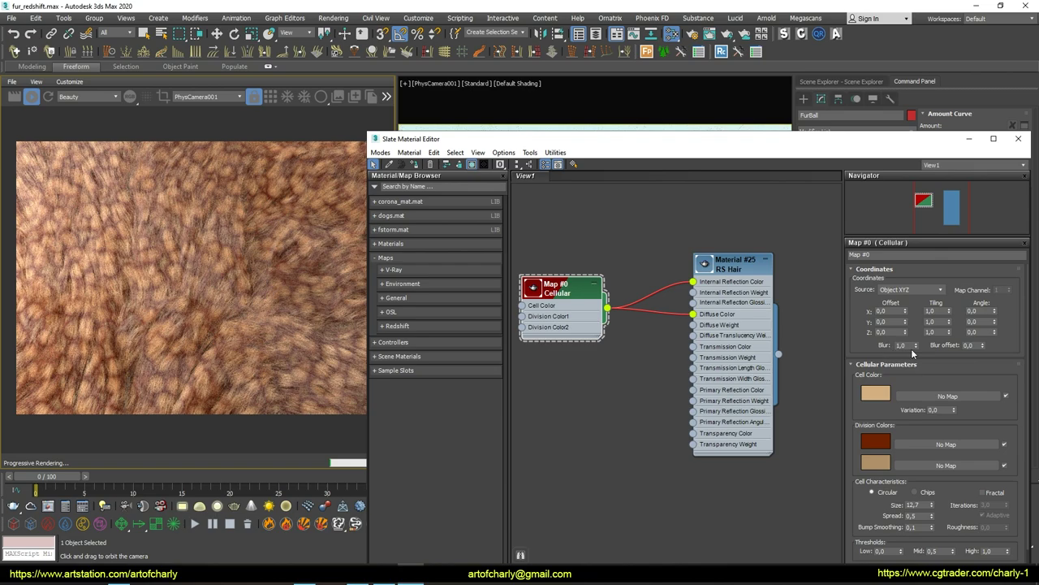
# Enlarge the Cellular cell Size to 50,5
pyautogui.moveTo(932, 504); pyautogui.dragTo(927, 456)
pyautogui.moveTo(919, 381); pyautogui.dragTo(897, 379)
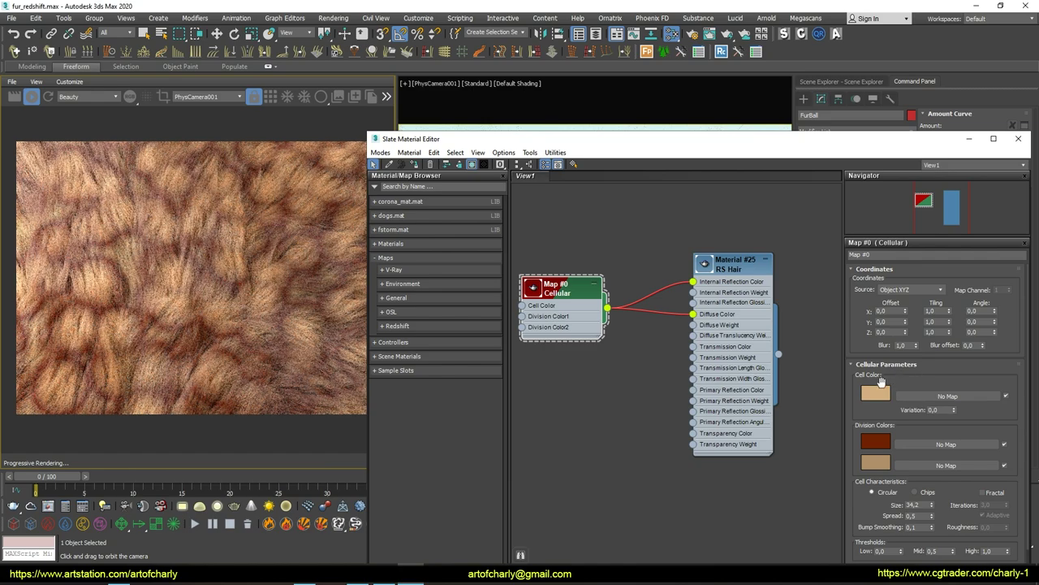
pyautogui.moveTo(932, 505); pyautogui.dragTo(927, 440)
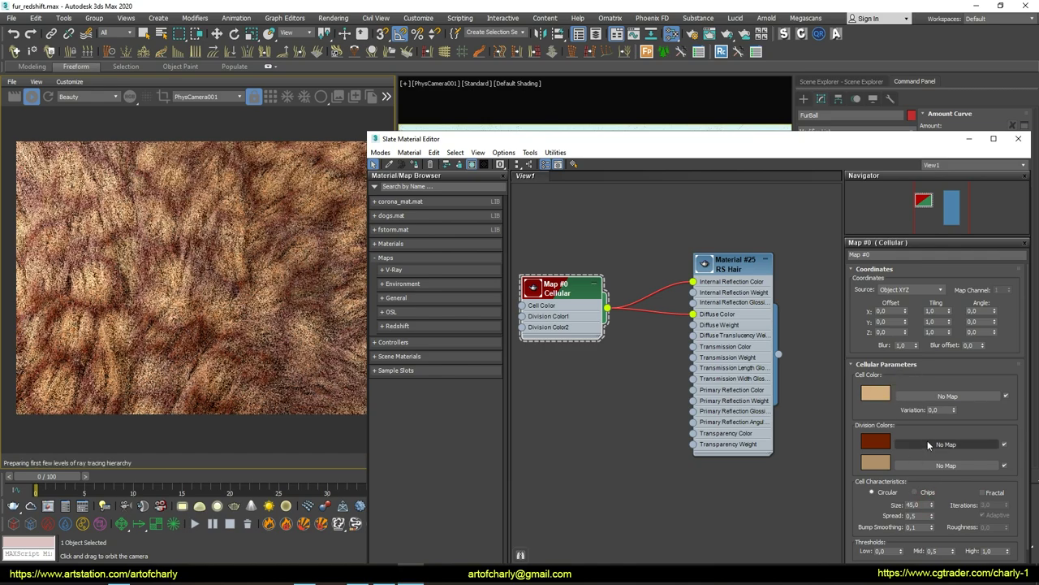
pyautogui.moveTo(932, 505); pyautogui.dragTo(927, 471)
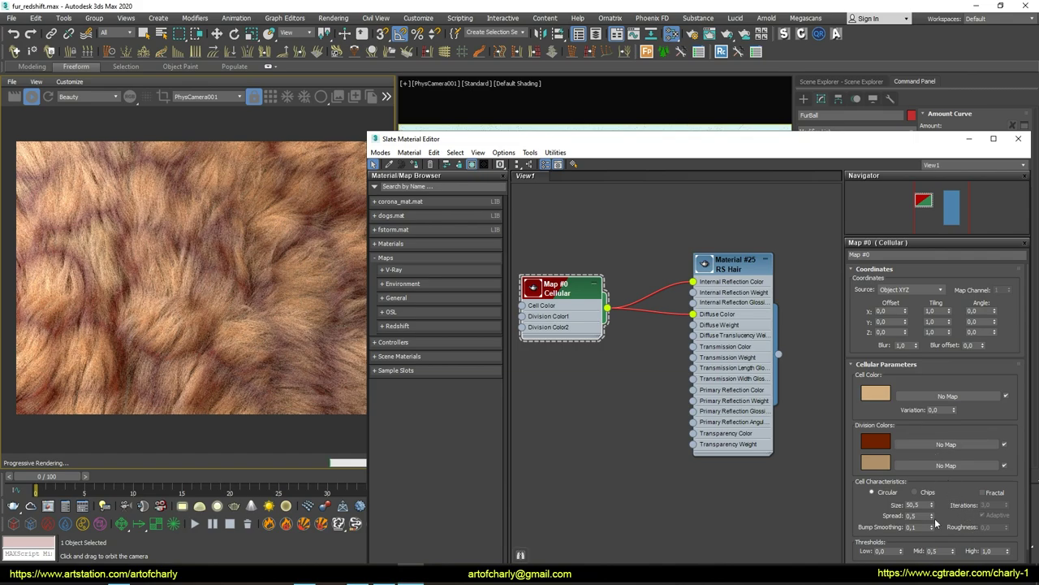
# Try several Spread values, then set Spread to 0,5
pyautogui.moveTo(932, 515); pyautogui.dragTo(932, 479)
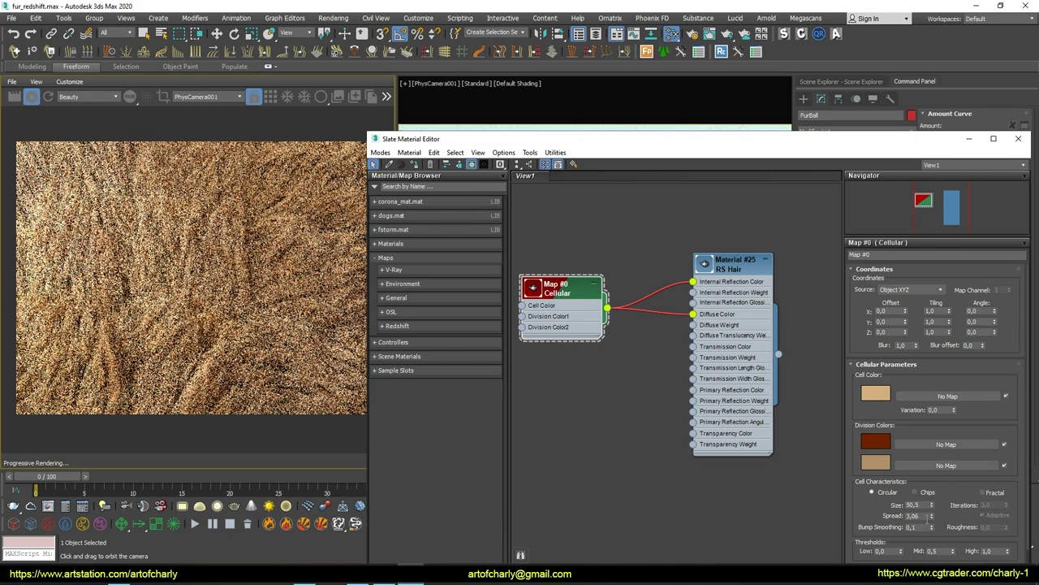
pyautogui.moveTo(932, 517); pyautogui.dragTo(933, 528)
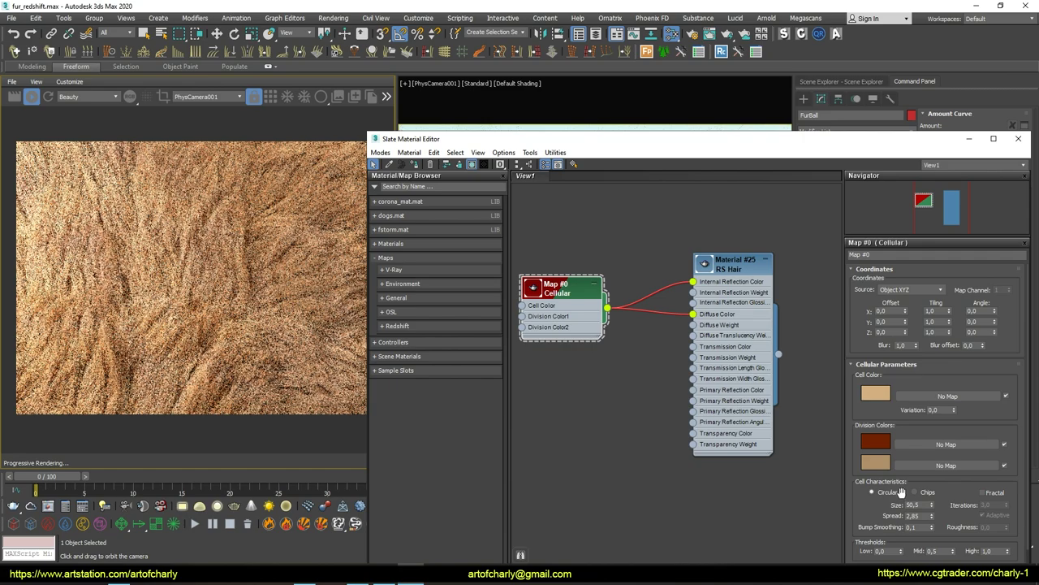
pyautogui.moveTo(931, 523); pyautogui.dragTo(936, 539)
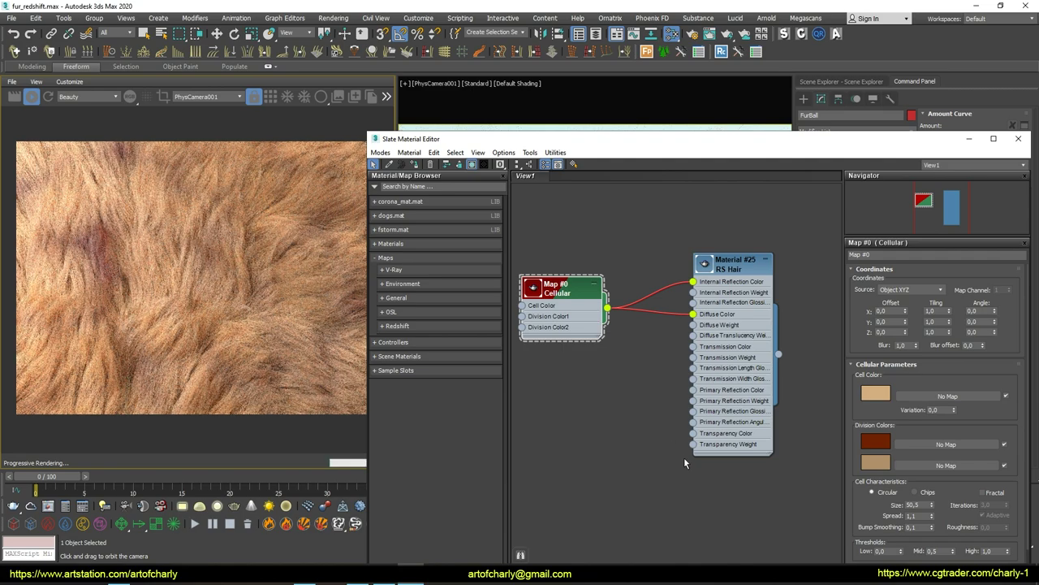
pyautogui.moveTo(932, 520); pyautogui.dragTo(933, 530)
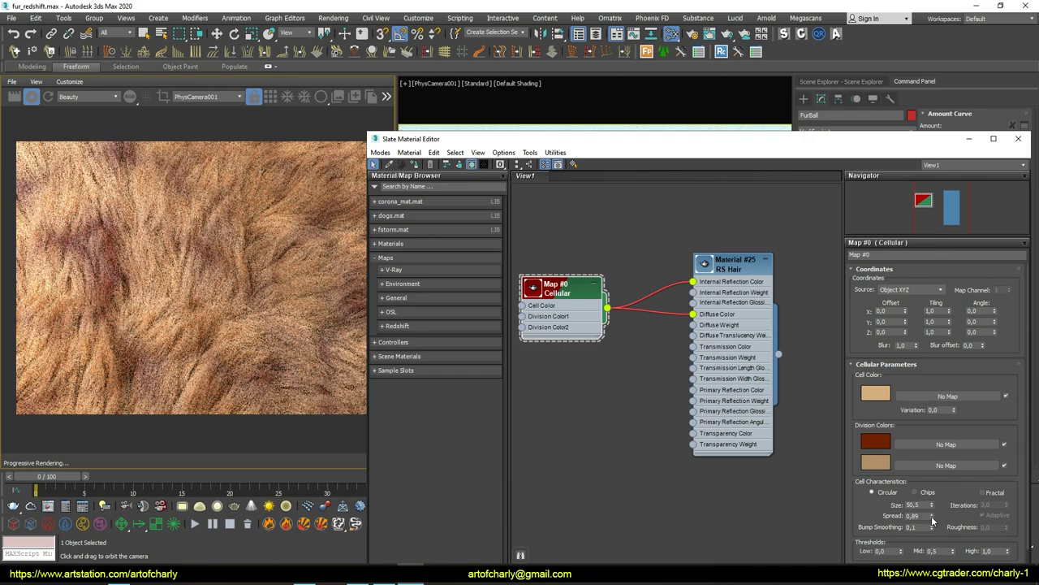
pyautogui.moveTo(932, 521); pyautogui.dragTo(932, 518)
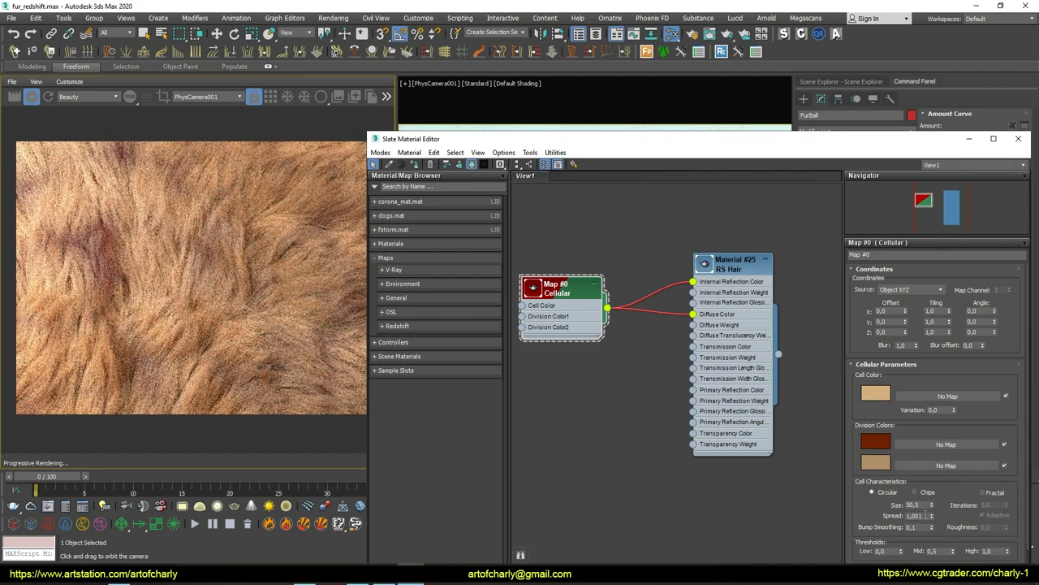
pyautogui.write('0,5')
pyautogui.press('Return')
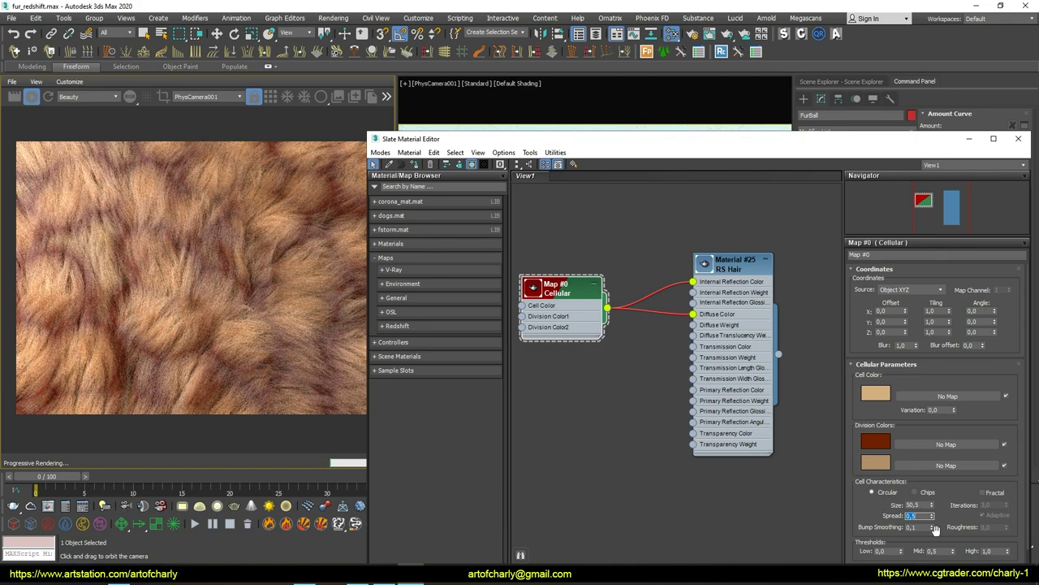
# Turn on Fractal with circular cells and raise fractal Iterations to 9.1
pyautogui.click(981, 492)
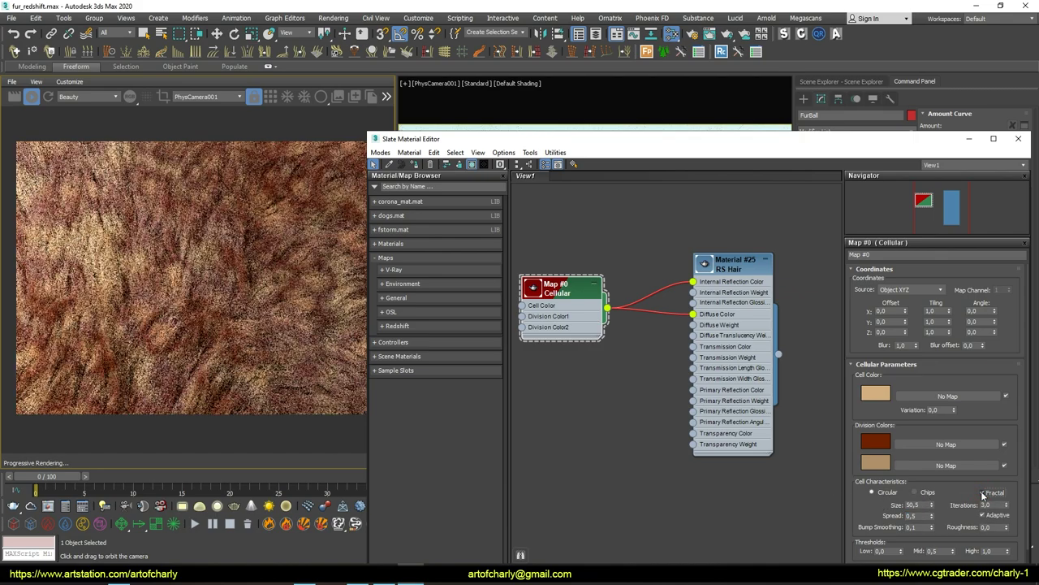
pyautogui.click(918, 493)
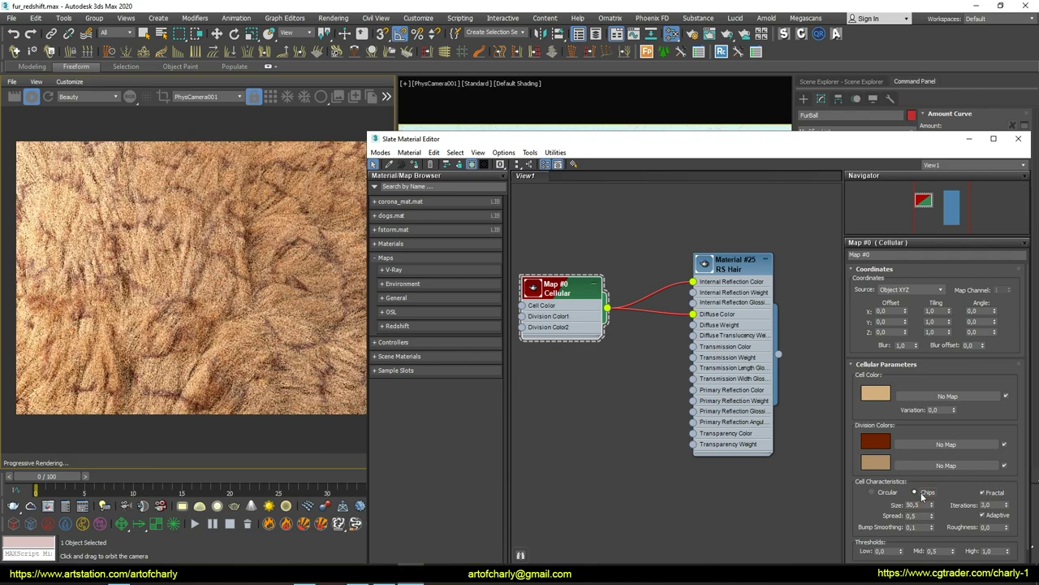
pyautogui.click(886, 492)
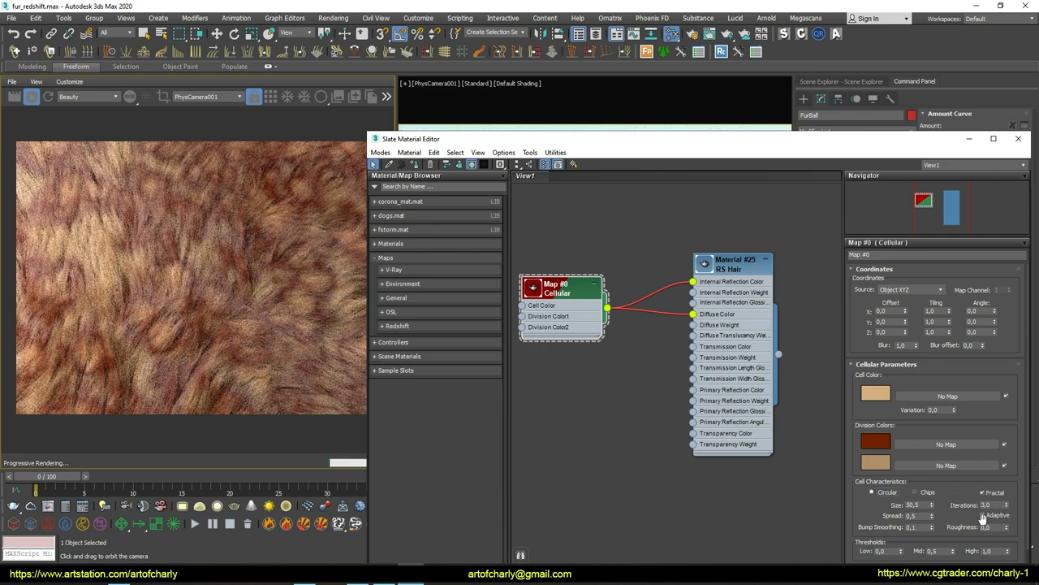
pyautogui.moveTo(1008, 505); pyautogui.dragTo(991, 398)
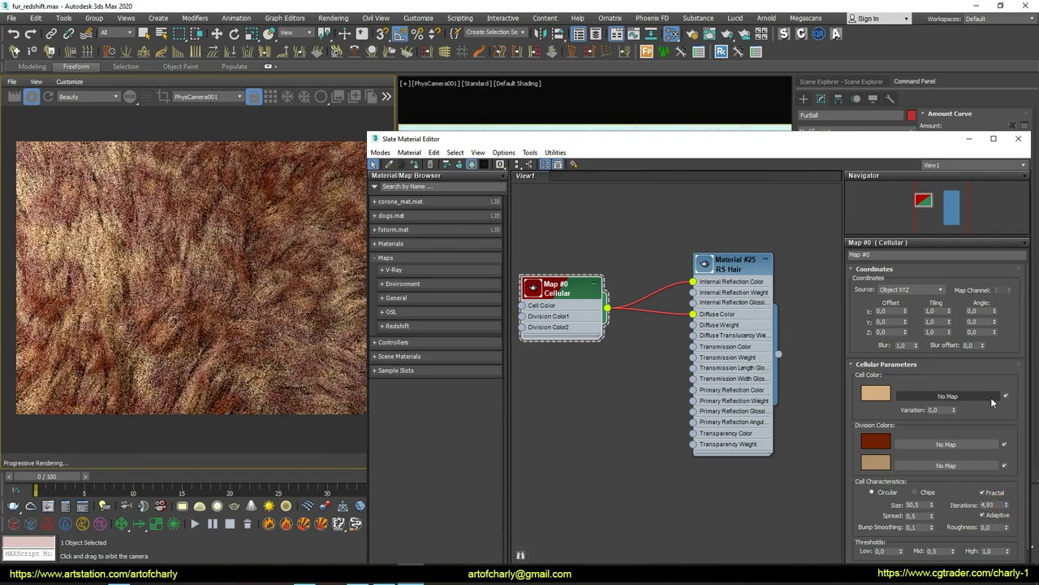
pyautogui.moveTo(1011, 505); pyautogui.dragTo(985, 293)
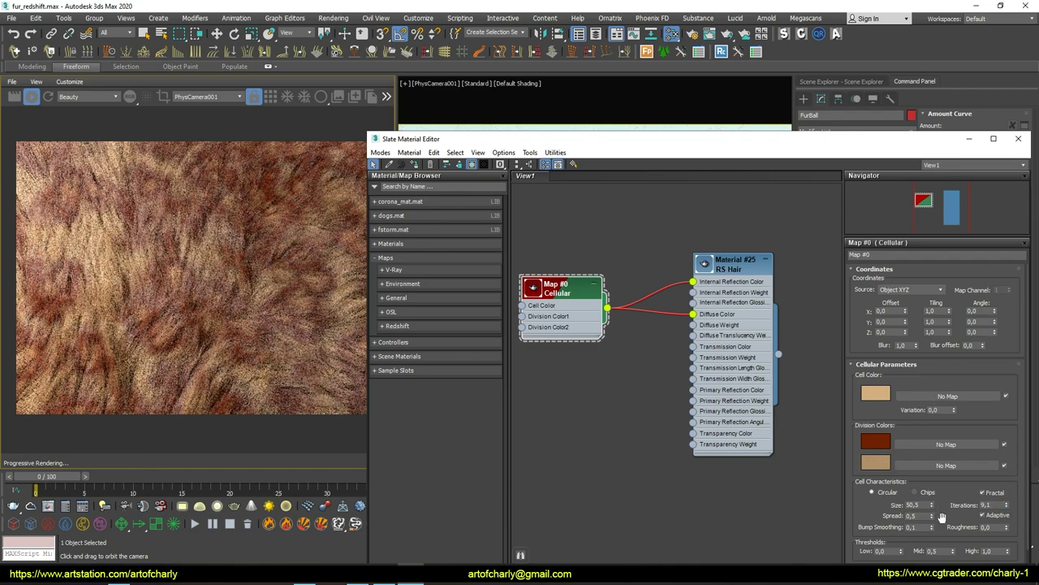
# Set the Cellular Roughness to about 0,09 and Spread to 0,7
pyautogui.moveTo(1007, 527); pyautogui.dragTo(1003, 488)
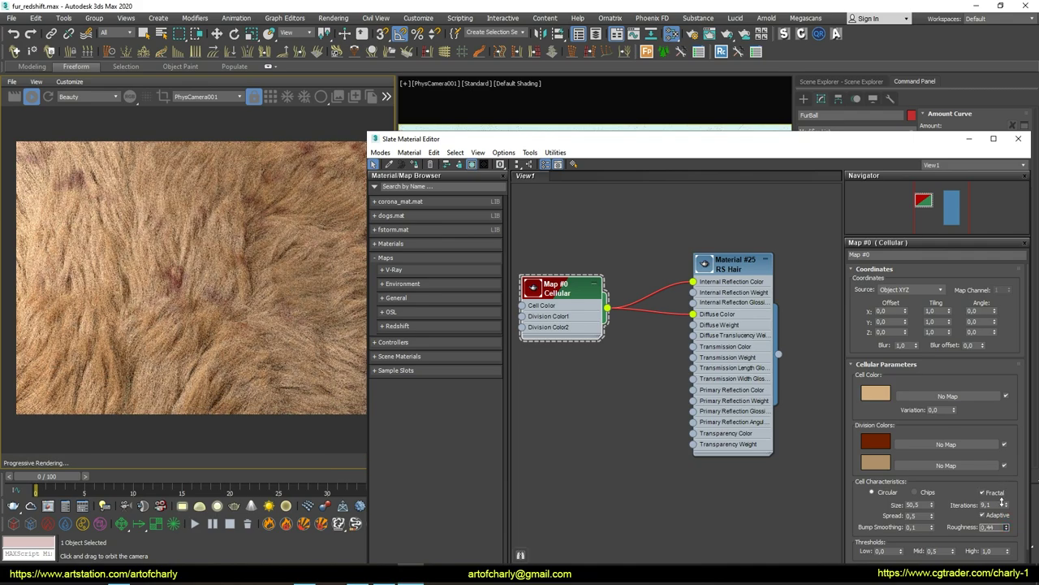
pyautogui.moveTo(1004, 503); pyautogui.dragTo(1004, 549)
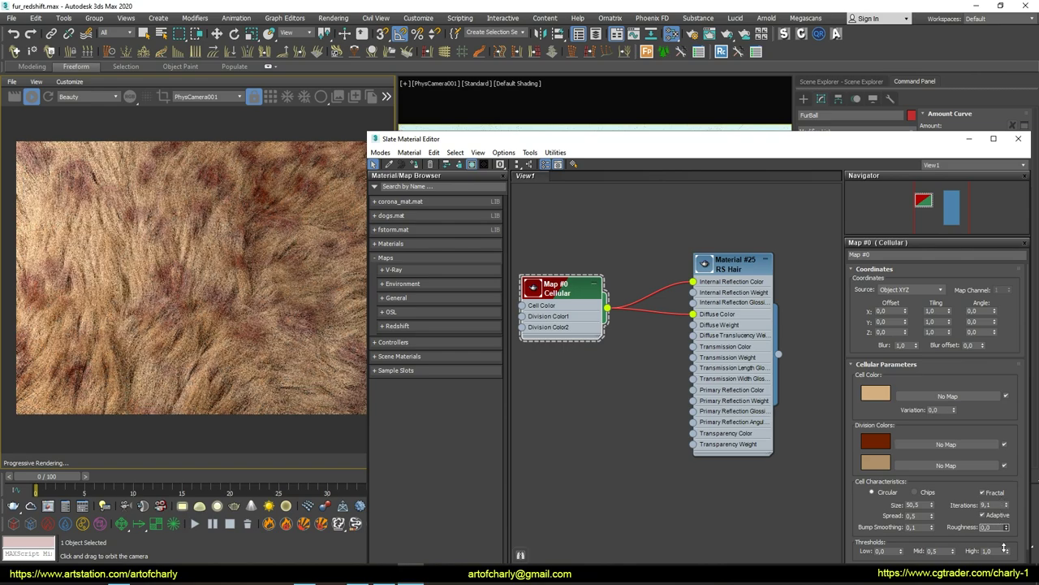
pyautogui.moveTo(1004, 548); pyautogui.dragTo(1003, 524)
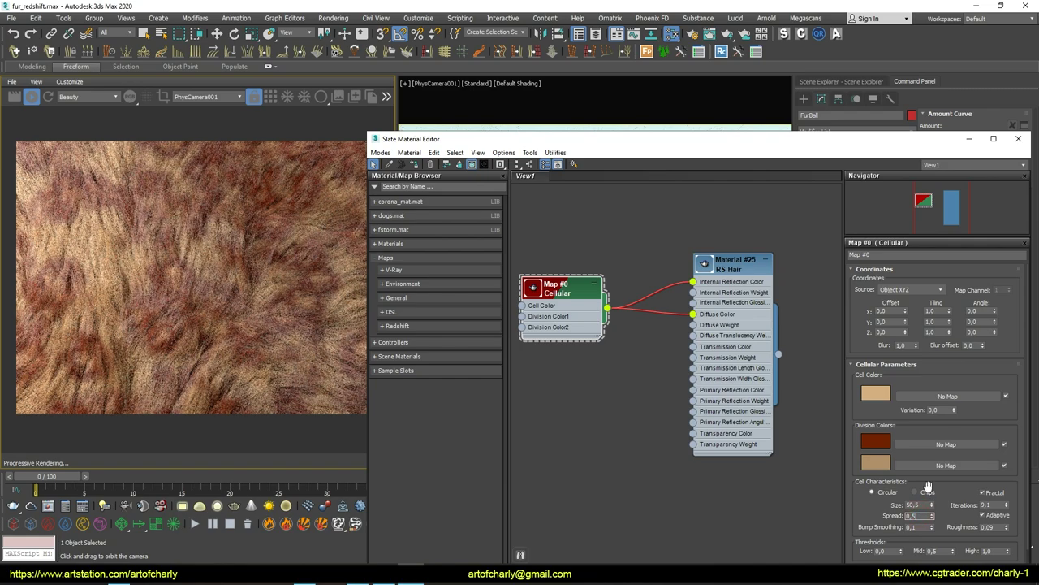
pyautogui.write('0,7')
pyautogui.press('Return')
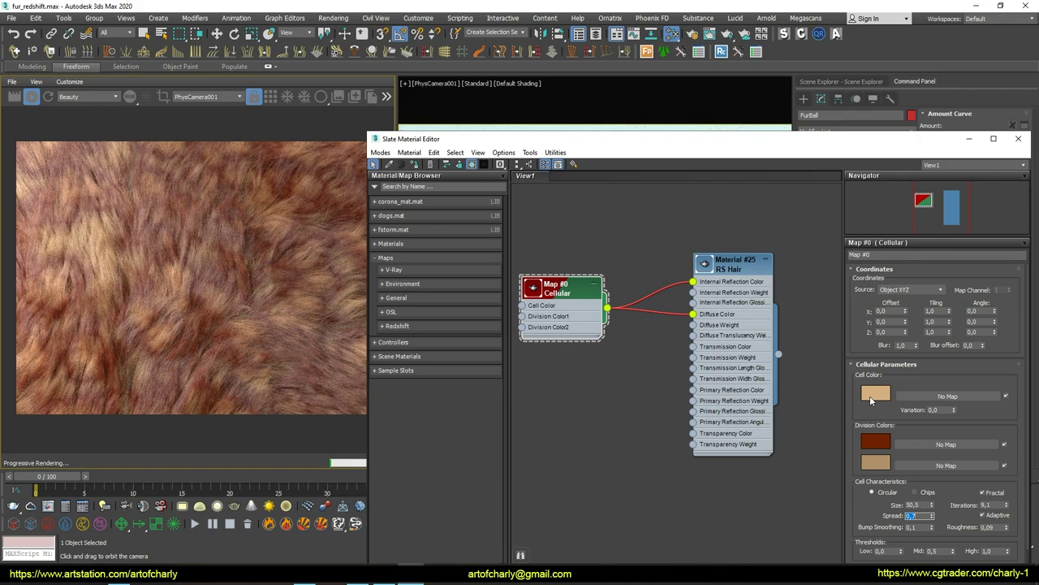
# Desaturate Division Color1 to a muted brownish red, Sat about 148
pyautogui.click(877, 443)
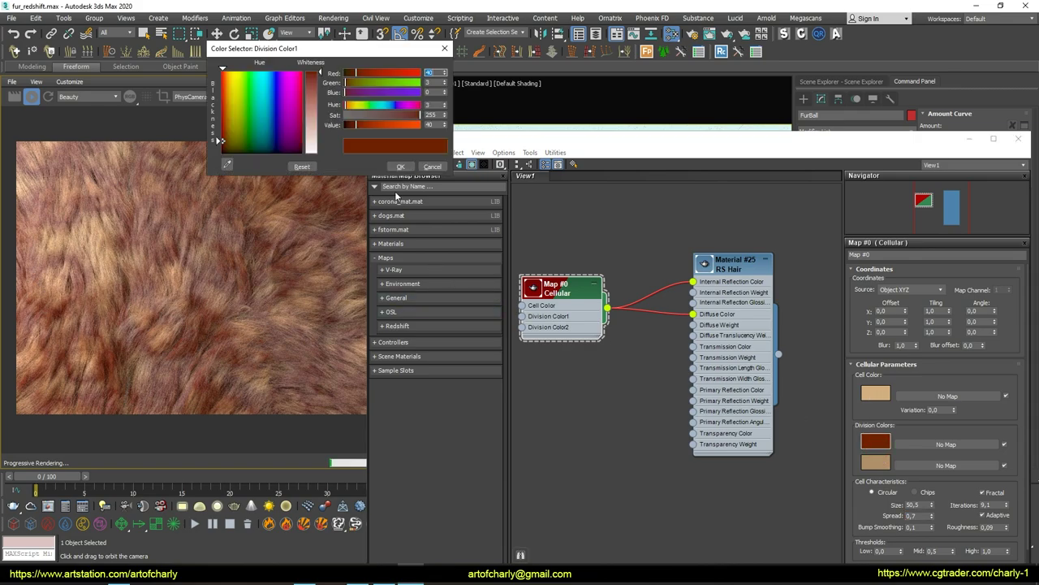
pyautogui.click(387, 116)
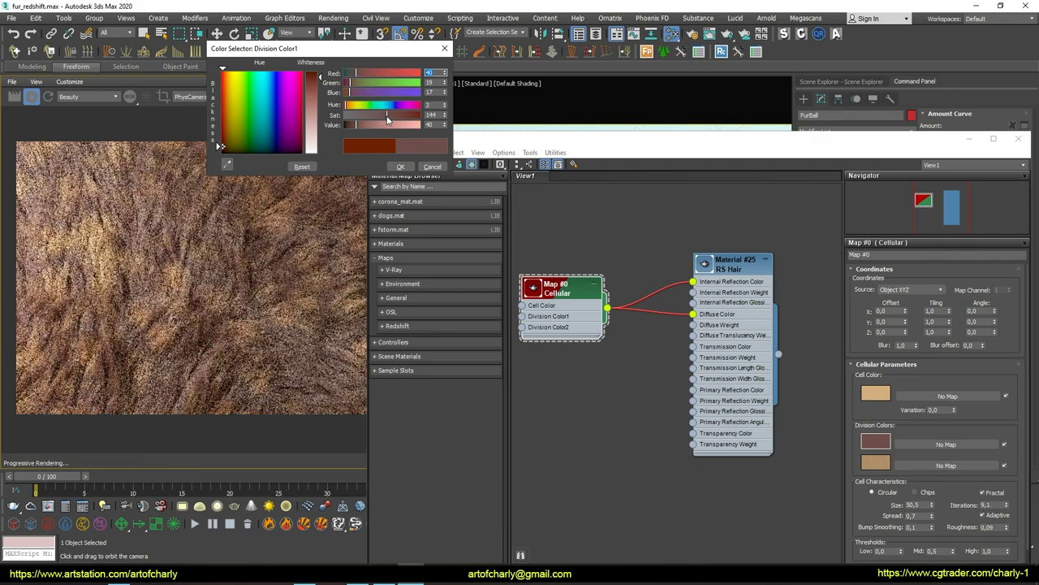
pyautogui.click(388, 116)
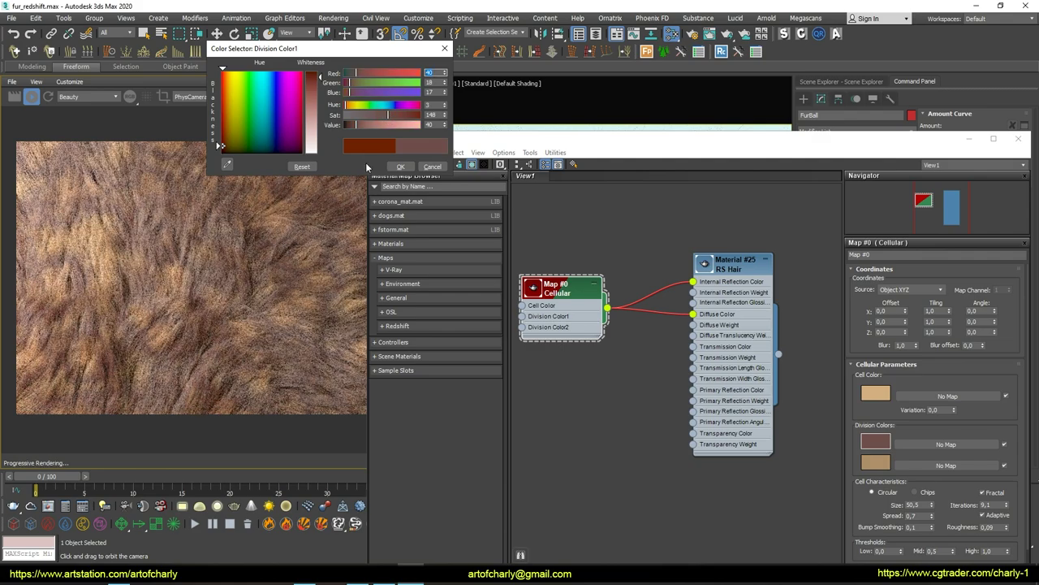
pyautogui.click(400, 167)
# Raise the Cellular Spread to 0,9
pyautogui.scroll(-1, 922, 497)
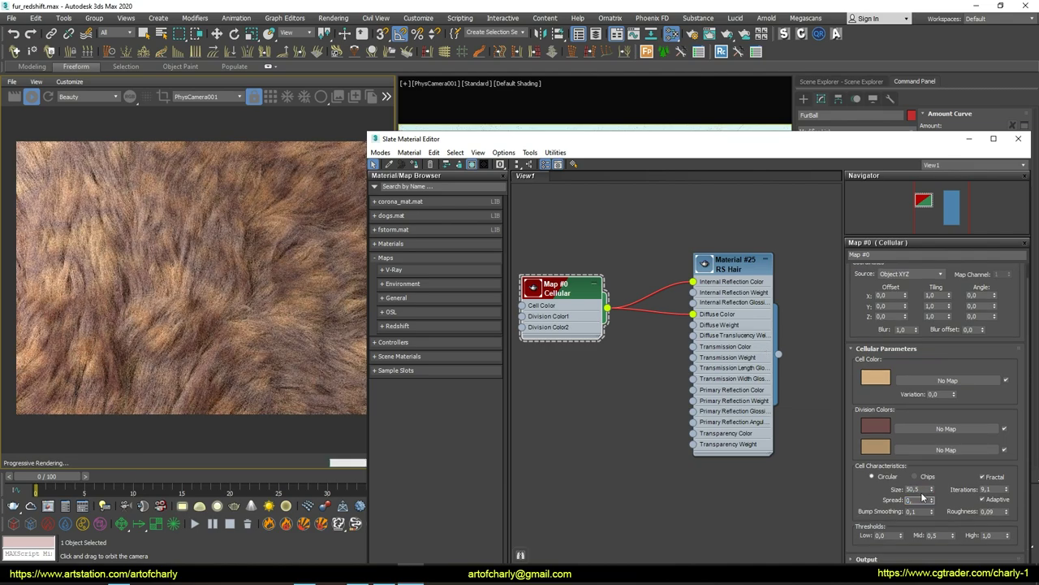
pyautogui.write('0,9')
pyautogui.press('Return')
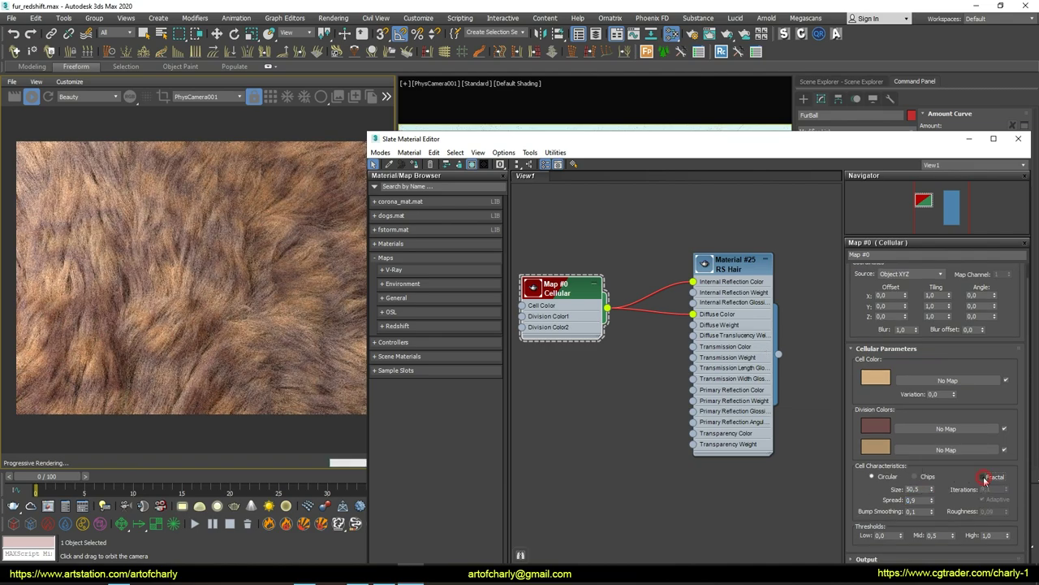
# Toggle Fractal off and back on, and set Spread to 0,8
pyautogui.click(983, 478)
pyautogui.click(983, 478)
pyautogui.doubleClick(916, 501)
pyautogui.write('0,8')
pyautogui.press('Return')
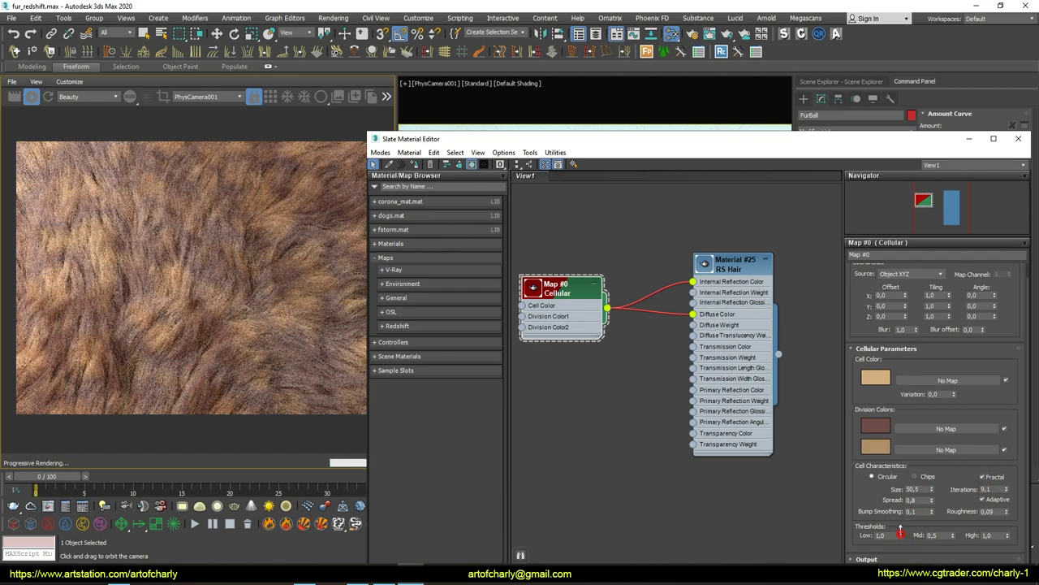
# Set the Cellular thresholds to Low 0,1 and Mid 0,5
pyautogui.moveTo(902, 536); pyautogui.dragTo(899, 524)
pyautogui.click(901, 533)
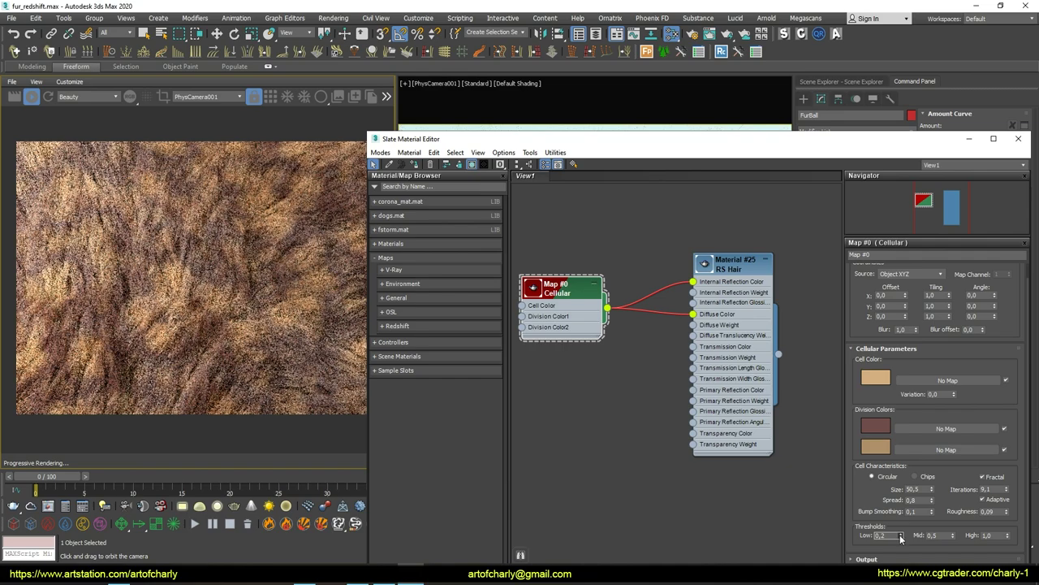
pyautogui.click(901, 538)
pyautogui.write('0,7')
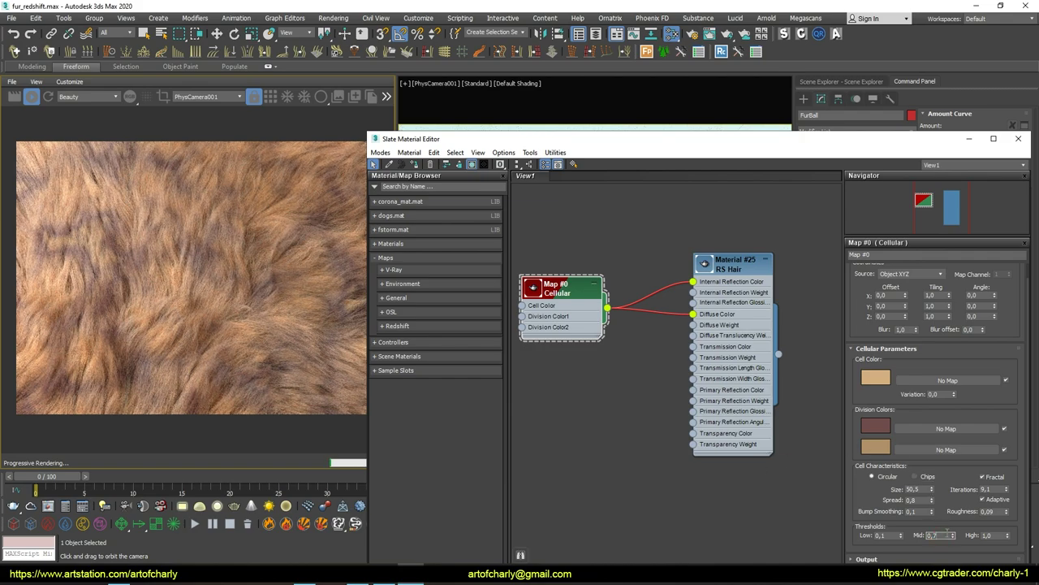
pyautogui.write('0,3')
pyautogui.press('Return')
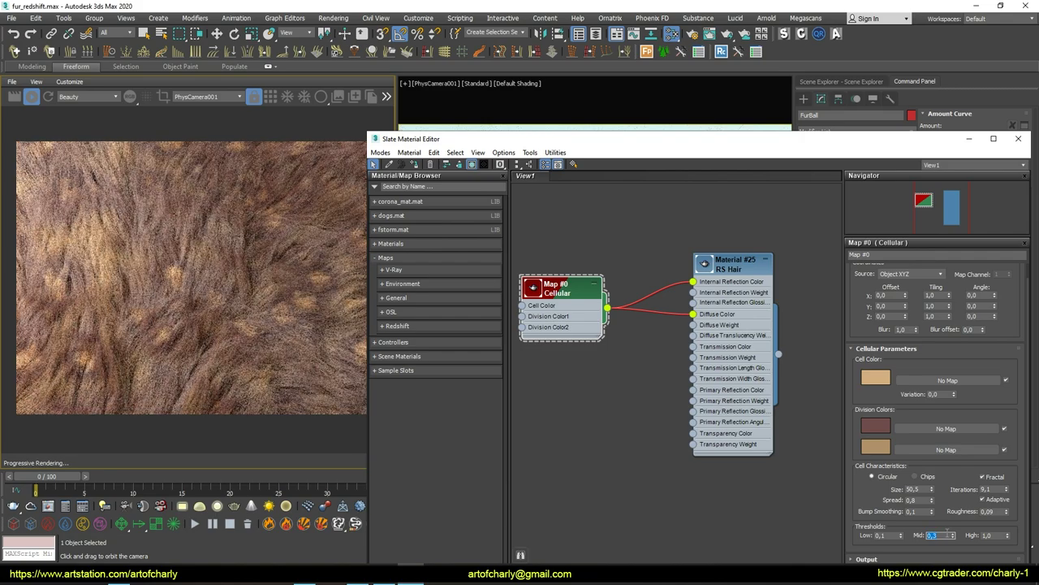
pyautogui.write('5')
pyautogui.press('Return')
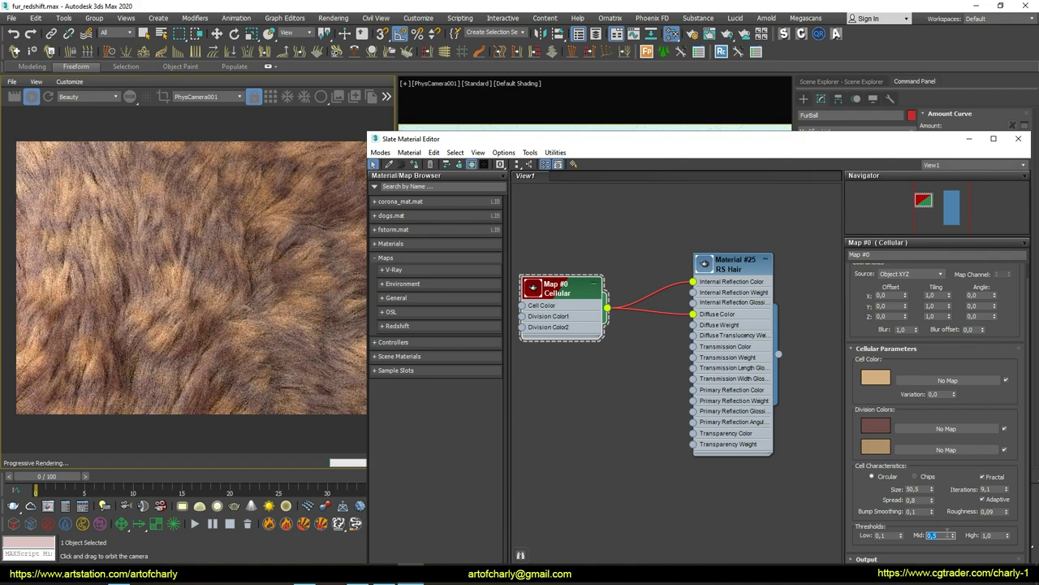
pyautogui.click(739, 277)
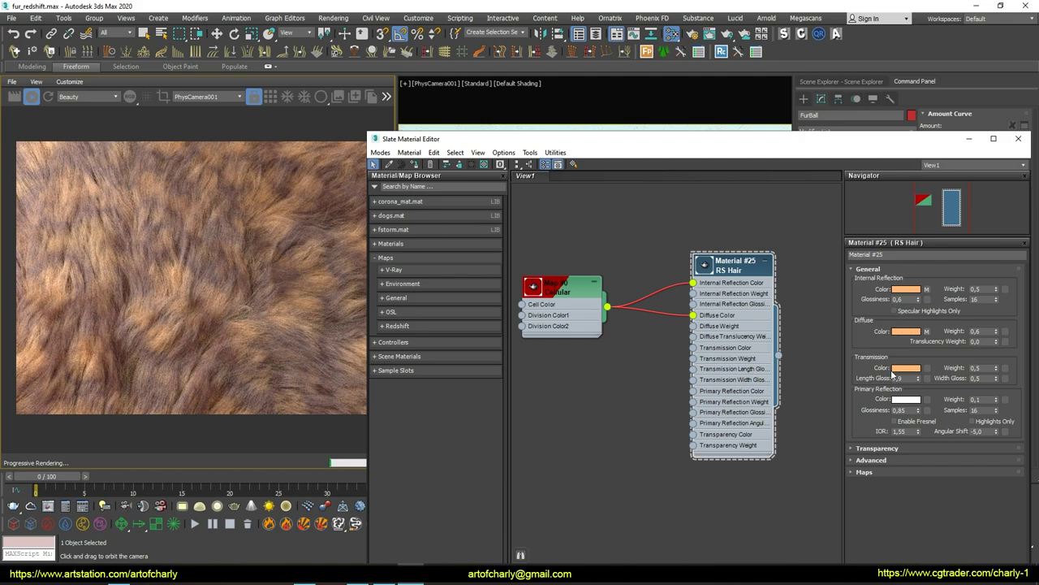
# Set internal reflection glossiness 0,7 and primary reflection weight 0,5, and wire Cellular into Primary Reflection Color
pyautogui.doubleClick(911, 299)
pyautogui.write('0,7')
pyautogui.press('Return')
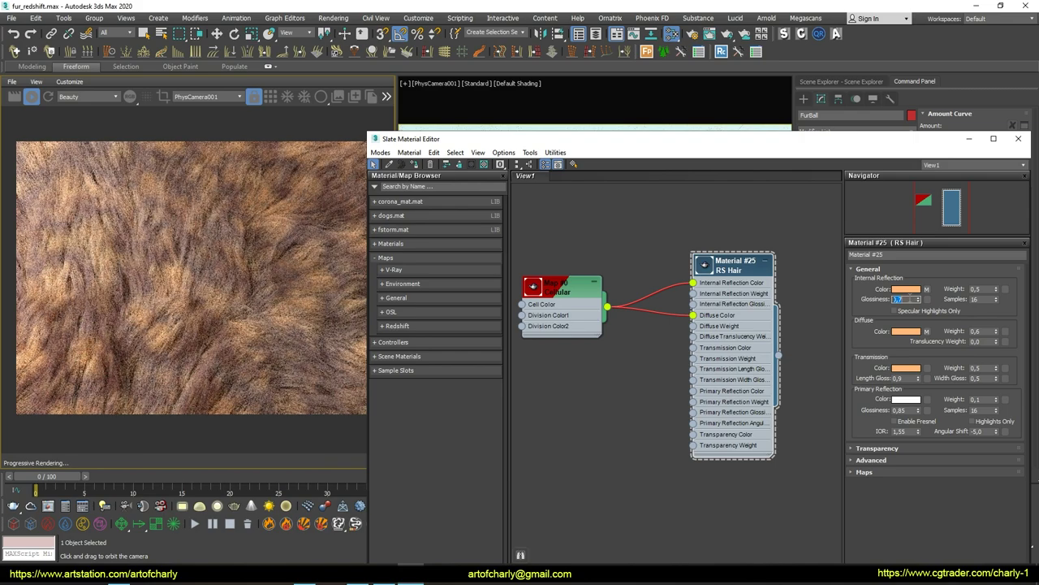
pyautogui.doubleClick(986, 399)
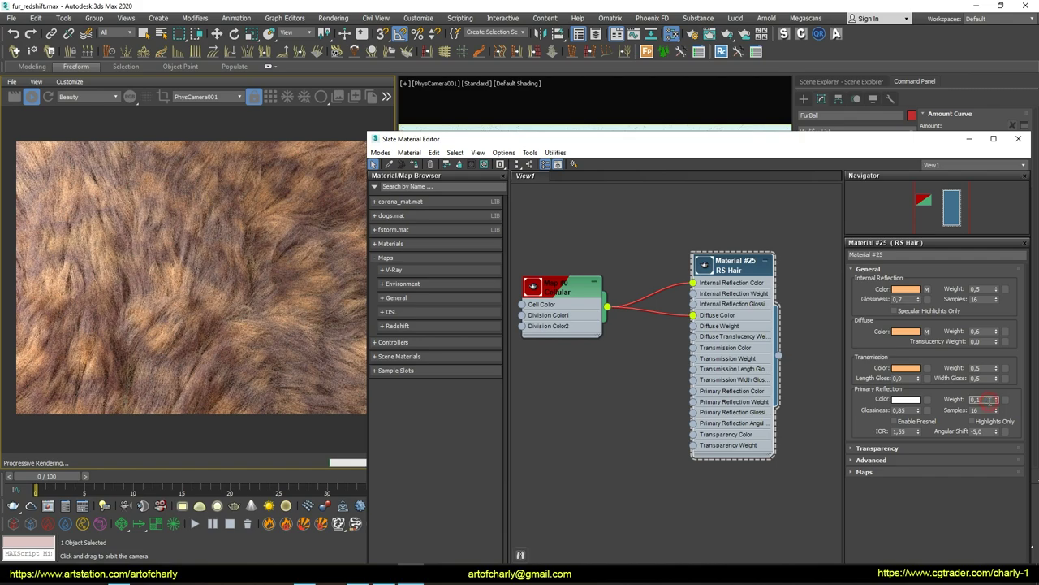
pyautogui.write('0,7')
pyautogui.press('Return')
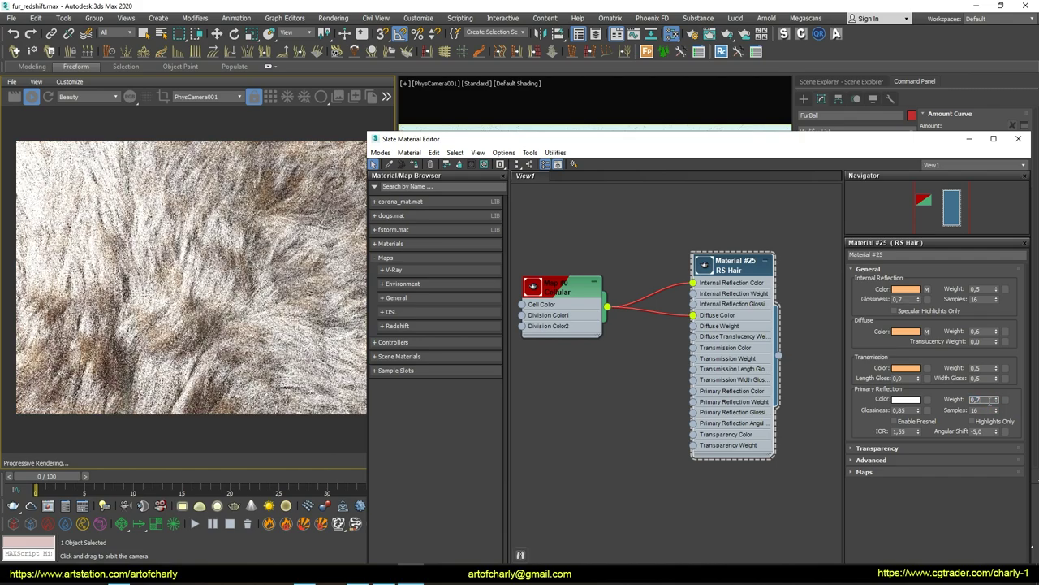
pyautogui.press('BackSpace')
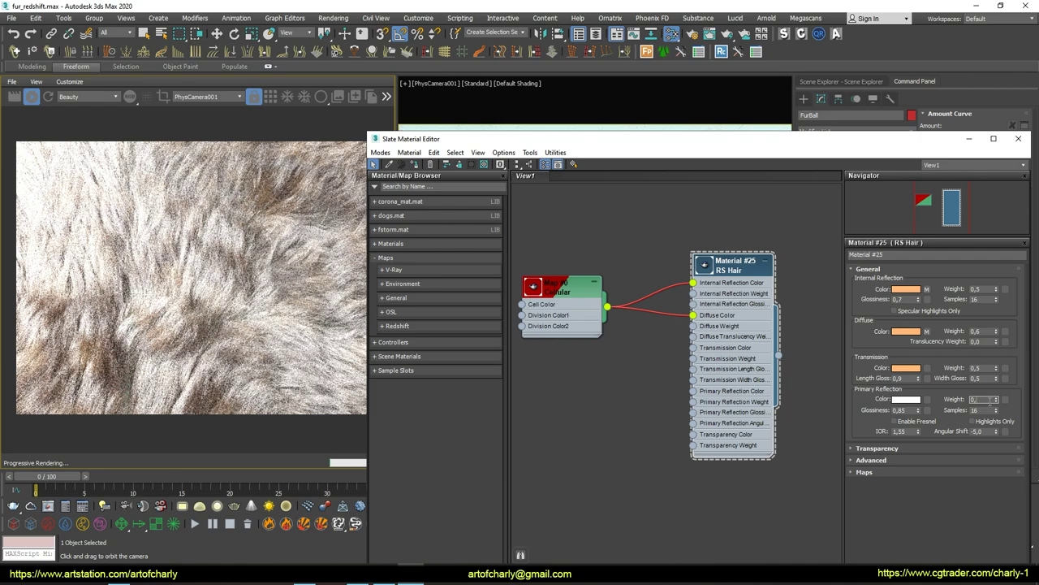
pyautogui.write('5')
pyautogui.press('Return')
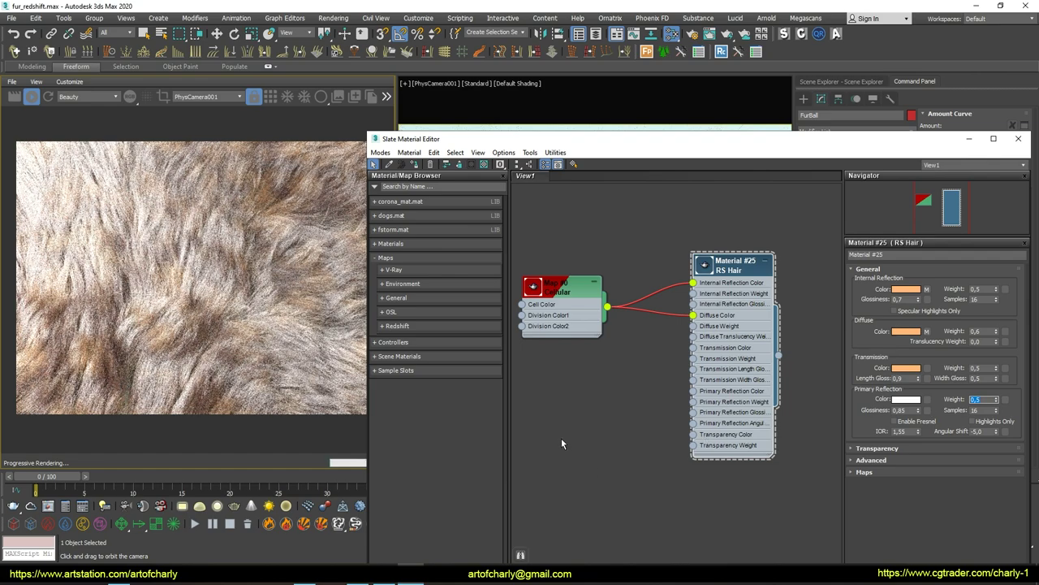
pyautogui.moveTo(607, 309); pyautogui.dragTo(691, 392)
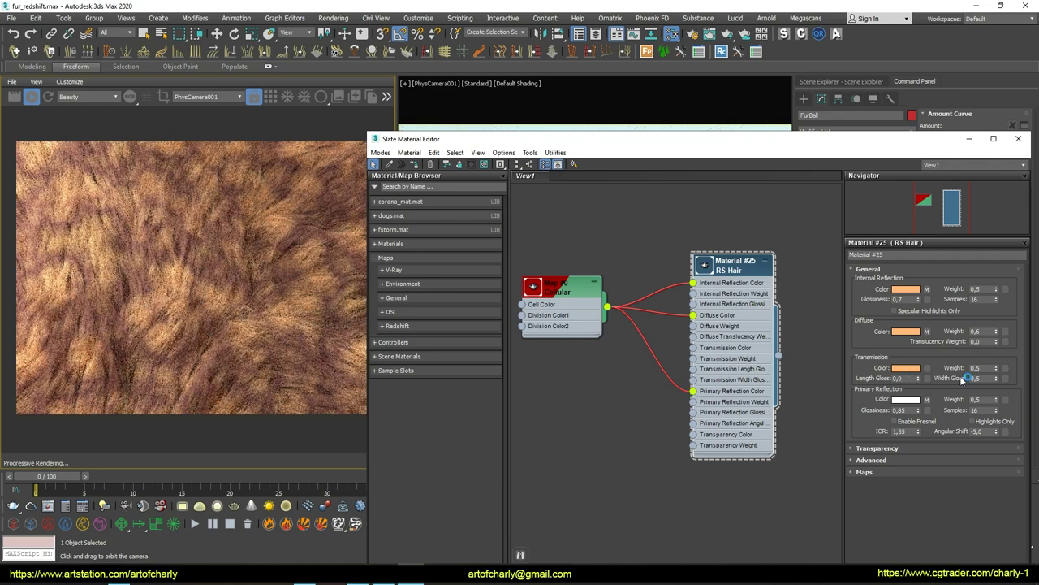
# In the RS Hair Maps rollout, lower the Primary Reflection Color map amount to 80
pyautogui.click(877, 463)
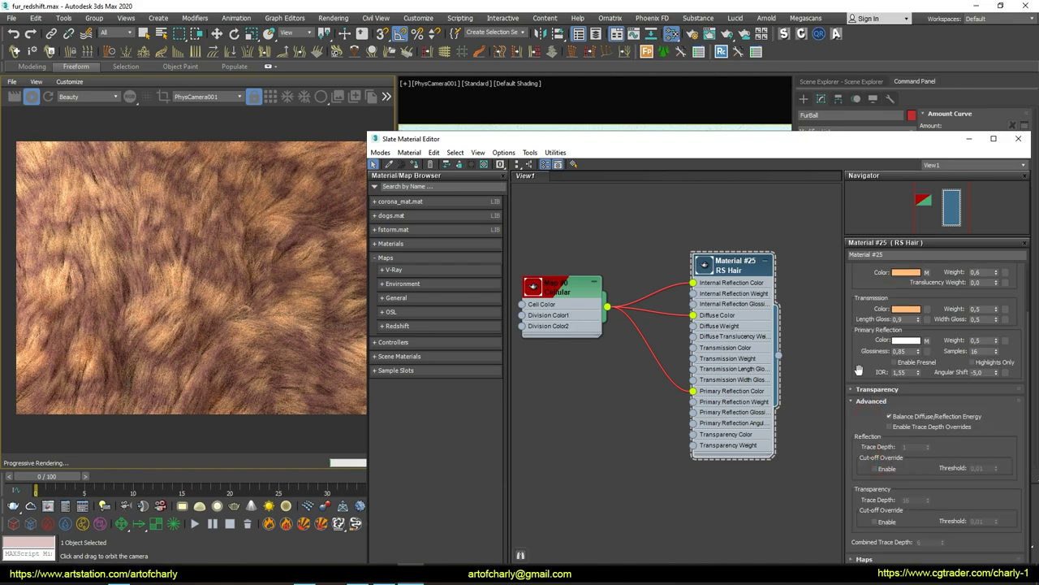
pyautogui.click(866, 560)
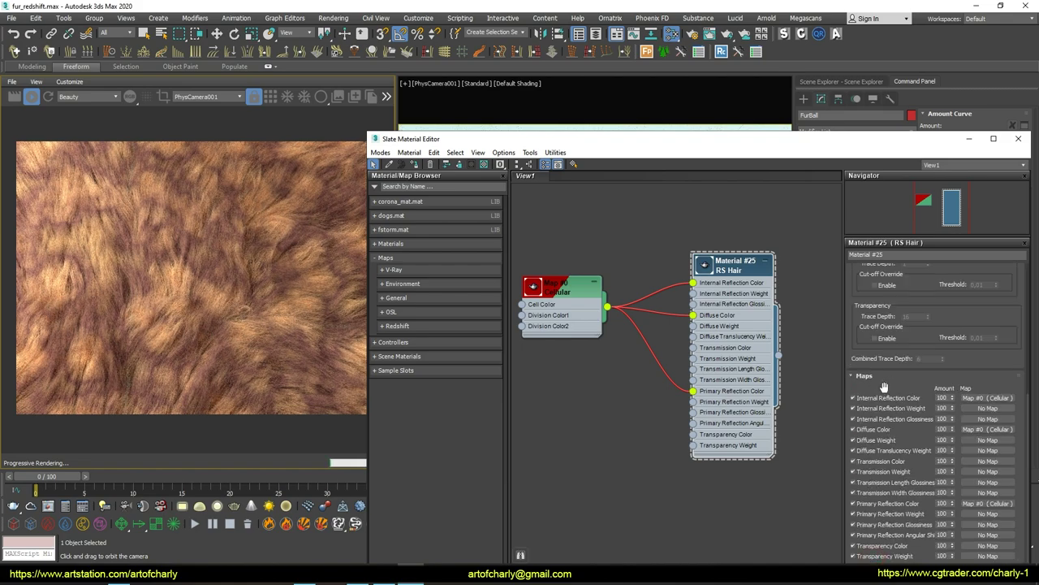
pyautogui.doubleClick(942, 504)
pyautogui.write('30')
pyautogui.press('Return')
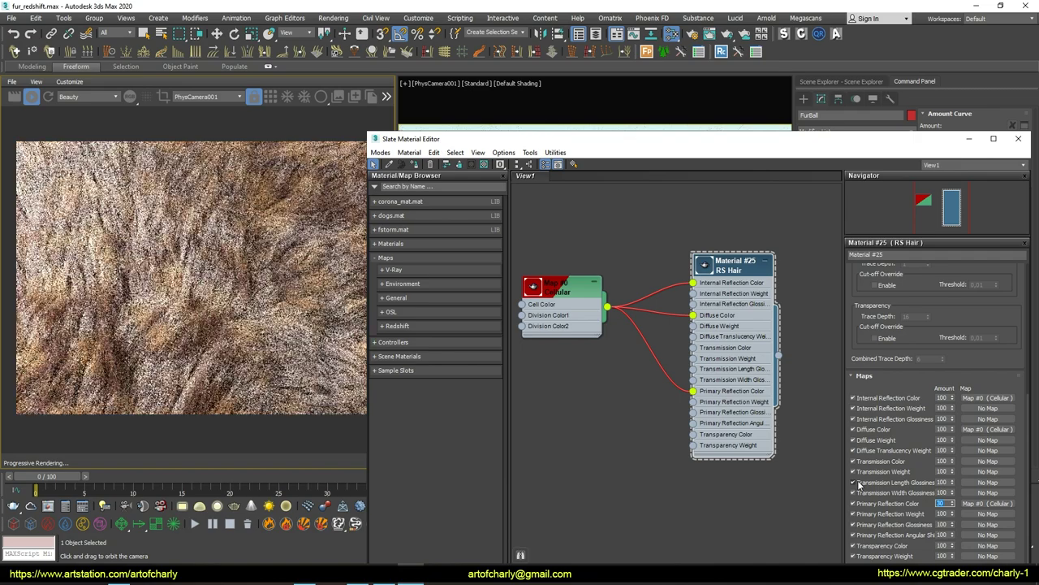
pyautogui.write('70')
pyautogui.press('Return')
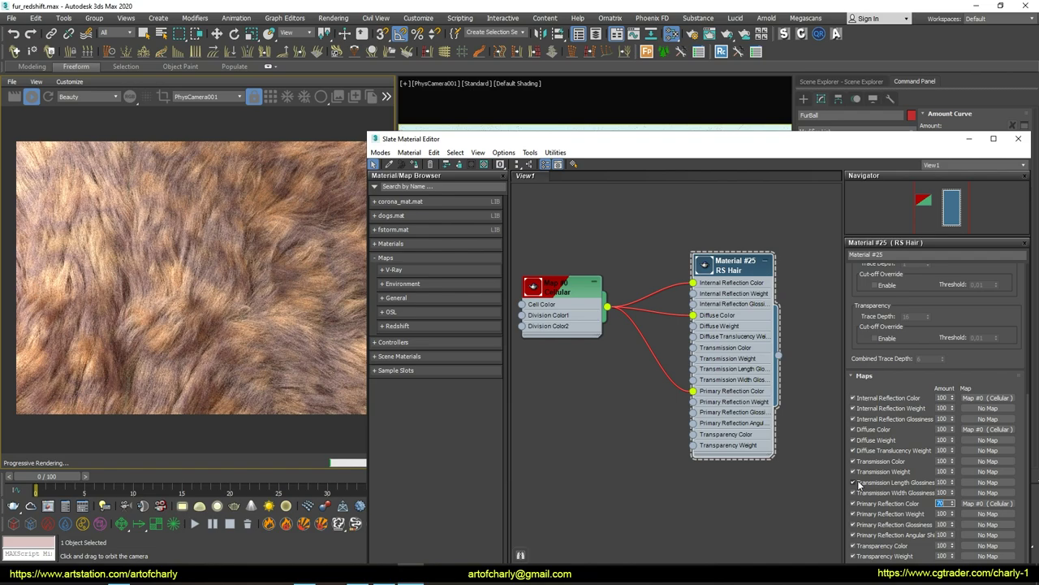
pyautogui.write('80')
pyautogui.press('Return')
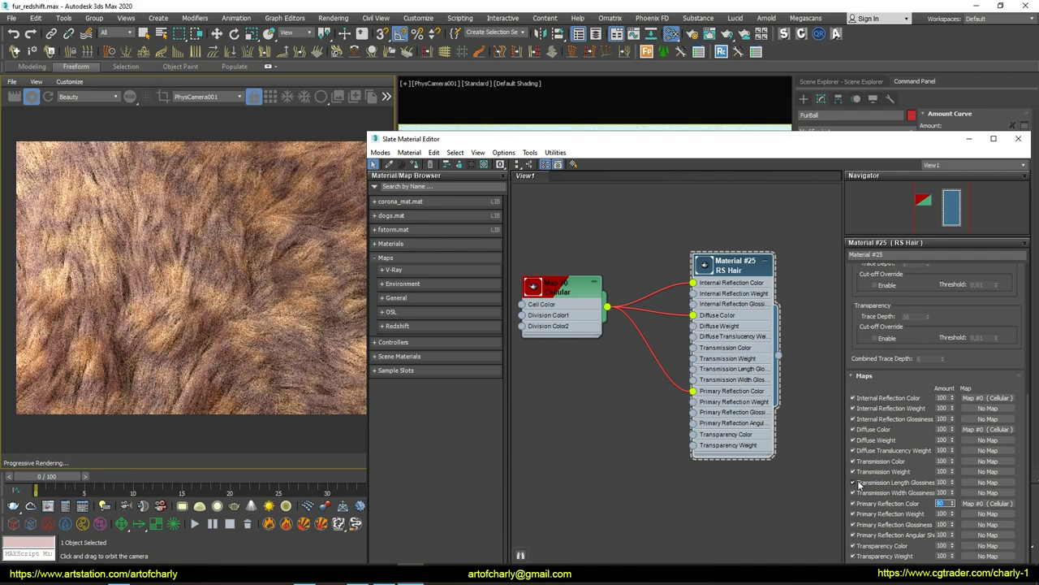
pyautogui.scroll(5, 910, 370)
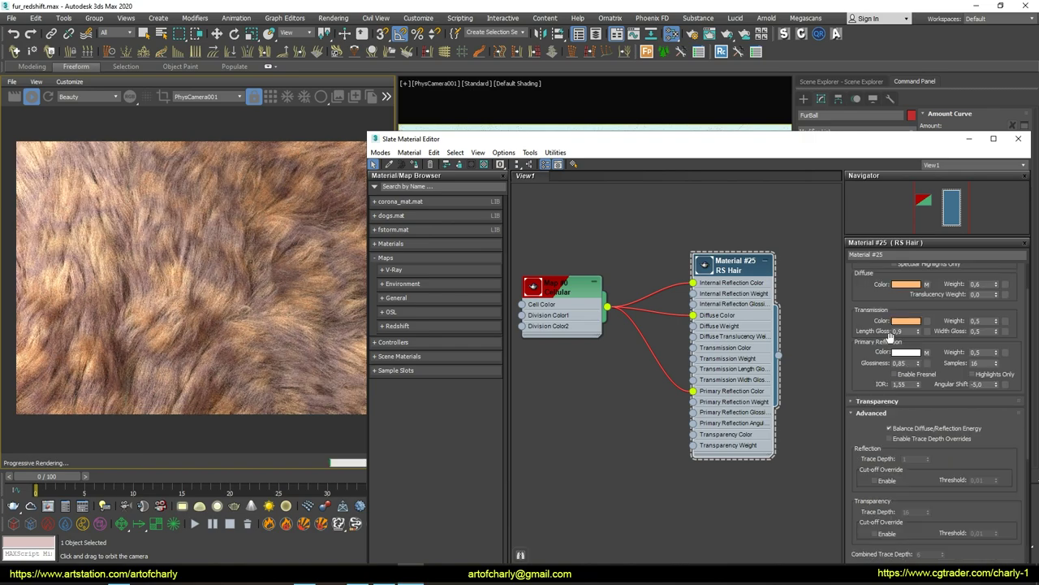
# Set primary reflection glossiness to 0,9 and reposition the Slate editor and node view
pyautogui.doubleClick(903, 363)
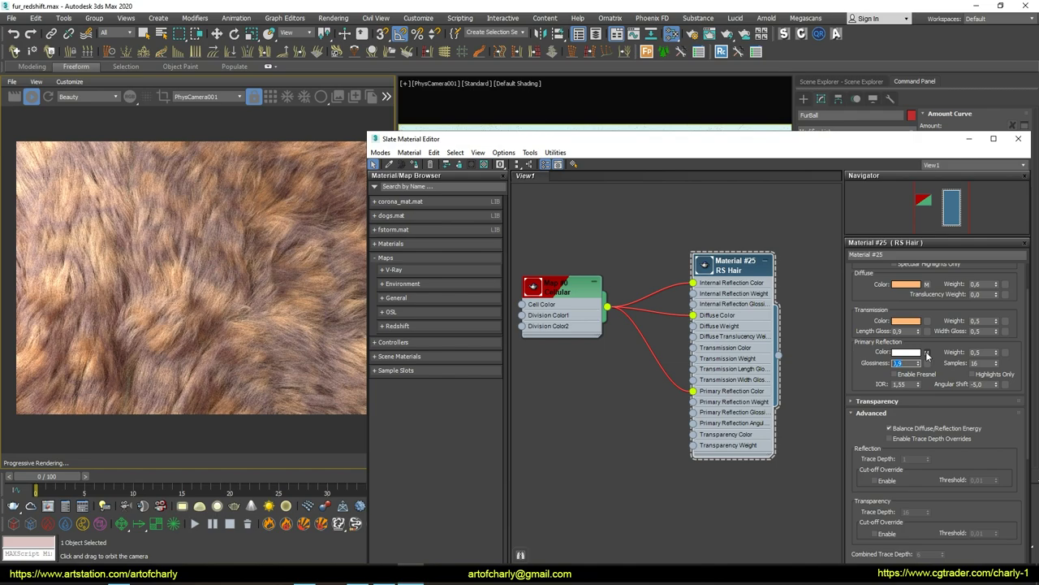
pyautogui.press('Return')
pyautogui.moveTo(481, 146); pyautogui.dragTo(466, 149)
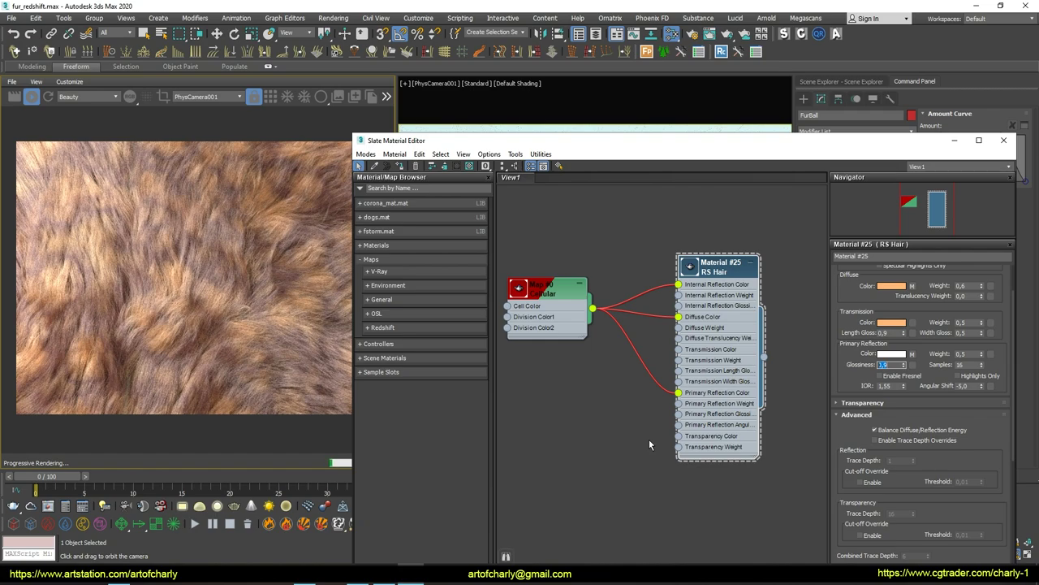
pyautogui.moveTo(547, 295); pyautogui.dragTo(579, 259, button='middle')
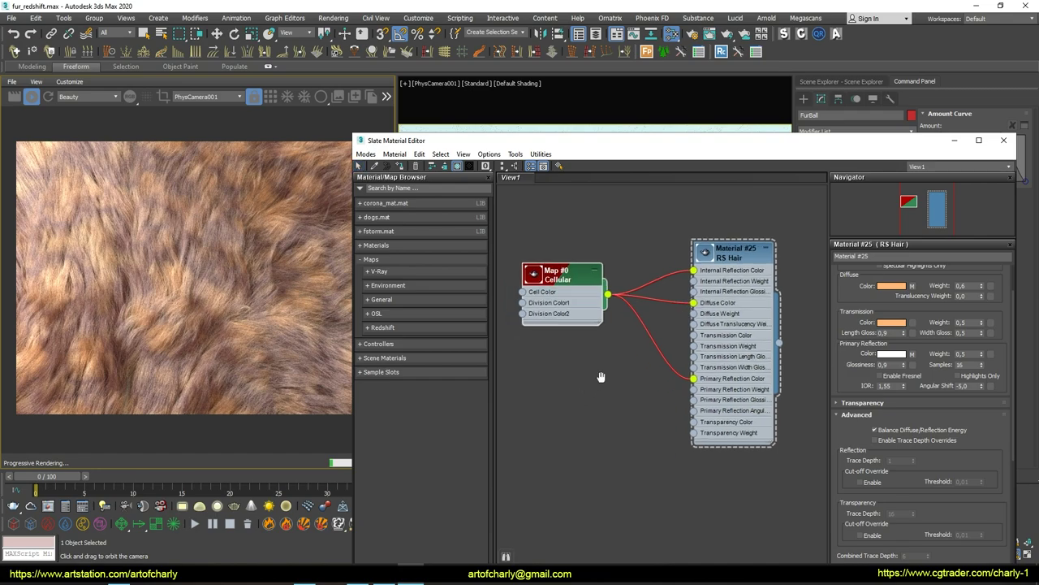
# Add an RS Hair Random Color node and arrange it below the Cellular map
pyautogui.rightClick(588, 385)
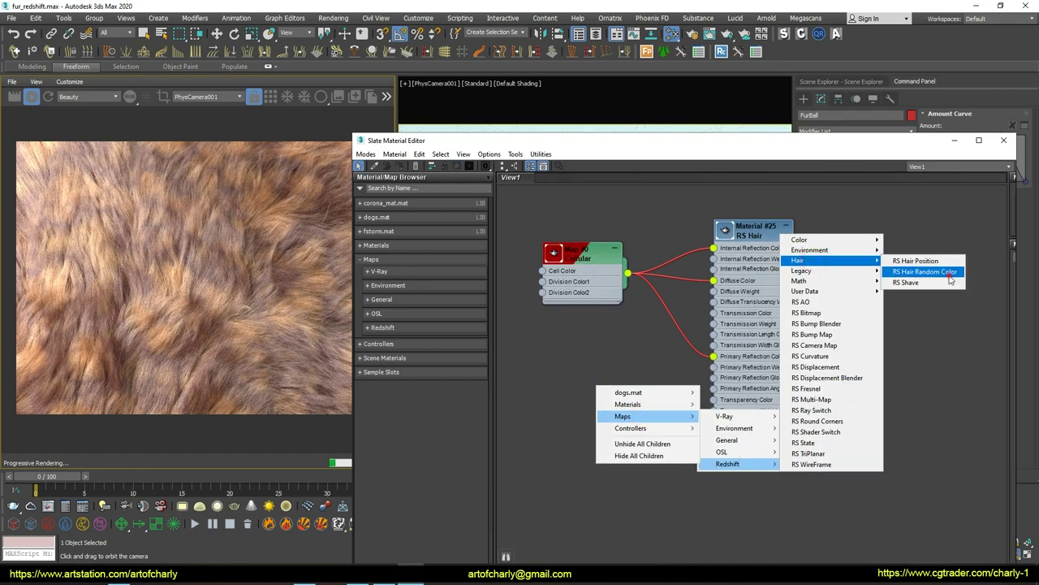
pyautogui.click(925, 272)
pyautogui.doubleClick(576, 395)
pyautogui.moveTo(585, 394); pyautogui.dragTo(546, 395)
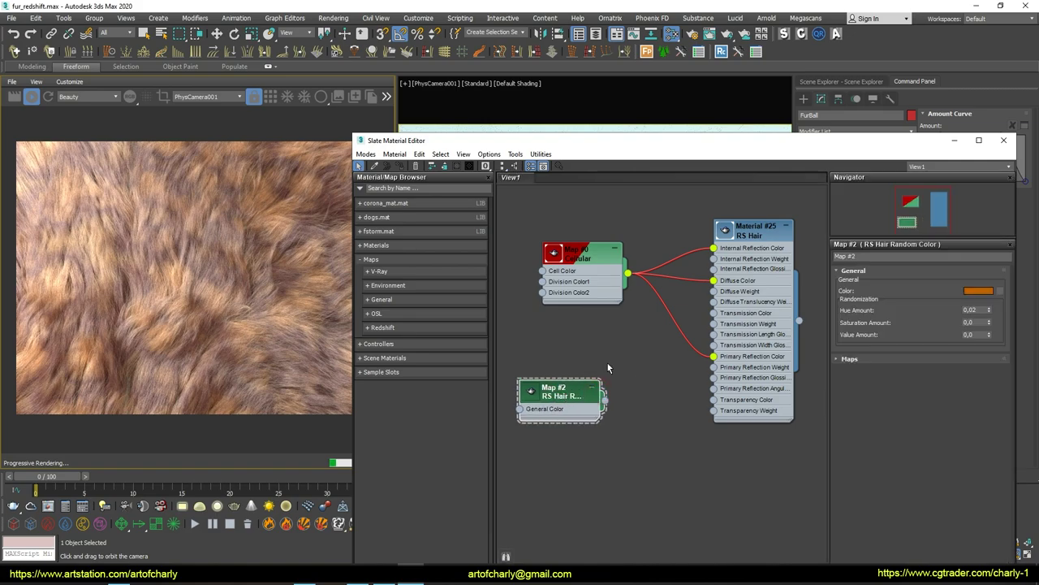
pyautogui.moveTo(608, 367); pyautogui.dragTo(691, 346, button='middle')
pyautogui.moveTo(686, 248)
pyautogui.mouseDown()
pyautogui.moveTo(560, 235)
pyautogui.moveTo(603, 385)
pyautogui.mouseUp()
# Feed Cellular into the random colour's General Color and wire its output to Internal Reflection, Diffuse and Primary Reflection Color
pyautogui.moveTo(697, 376); pyautogui.dragTo(608, 417, button='middle')
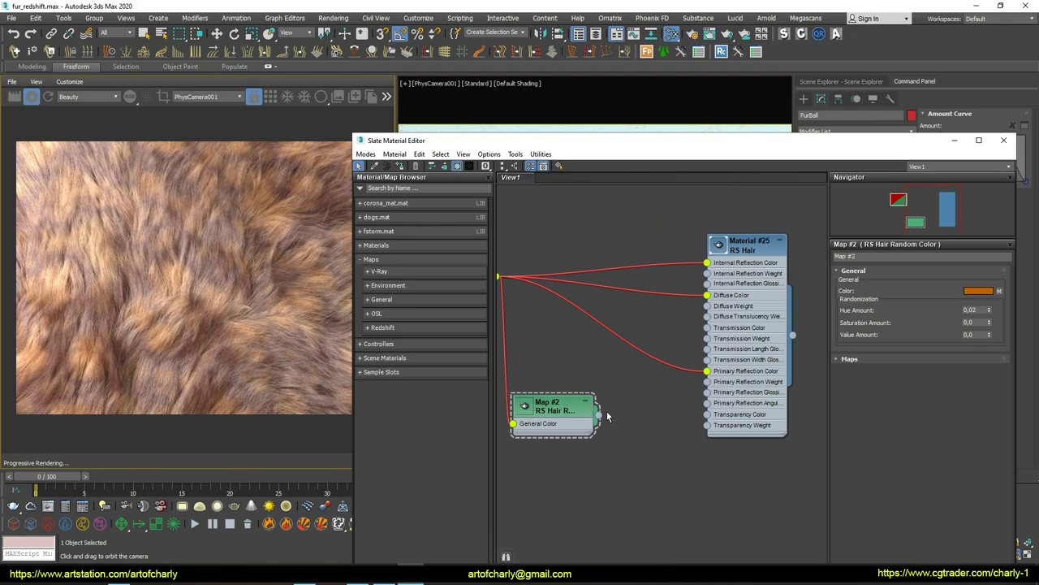
pyautogui.moveTo(601, 415); pyautogui.dragTo(707, 262)
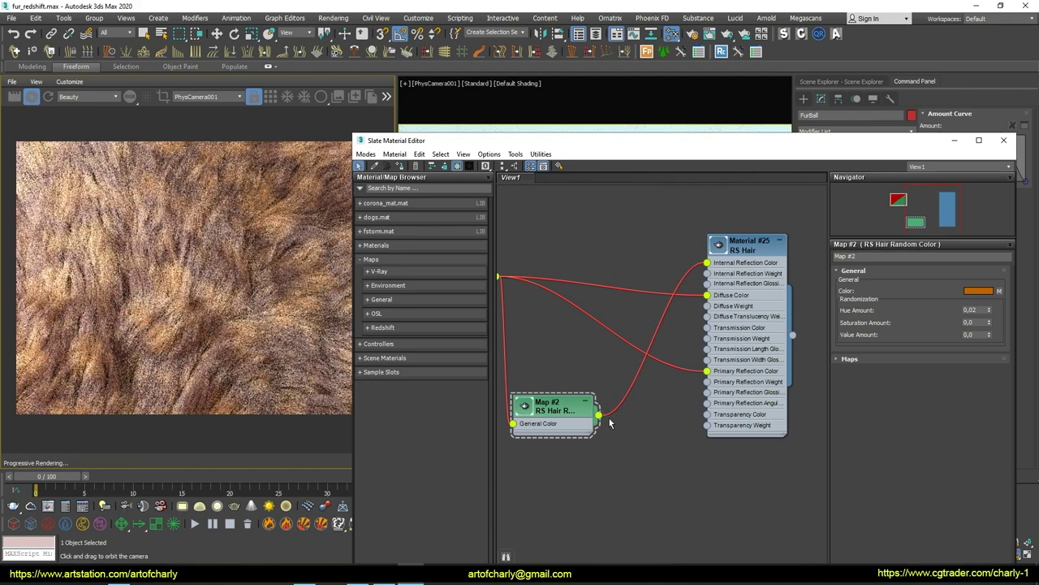
pyautogui.moveTo(600, 416); pyautogui.dragTo(707, 294)
pyautogui.moveTo(600, 416); pyautogui.dragTo(707, 371)
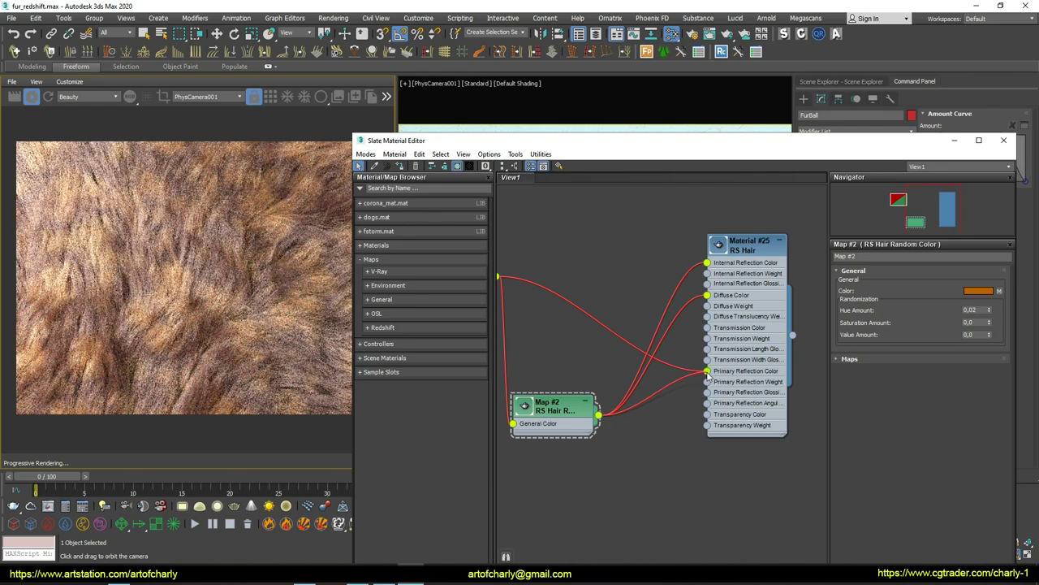
# Raise the random colour's Value amount and set Hue amount 0,01 and Saturation amount 0,5
pyautogui.moveTo(989, 335); pyautogui.dragTo(996, 220)
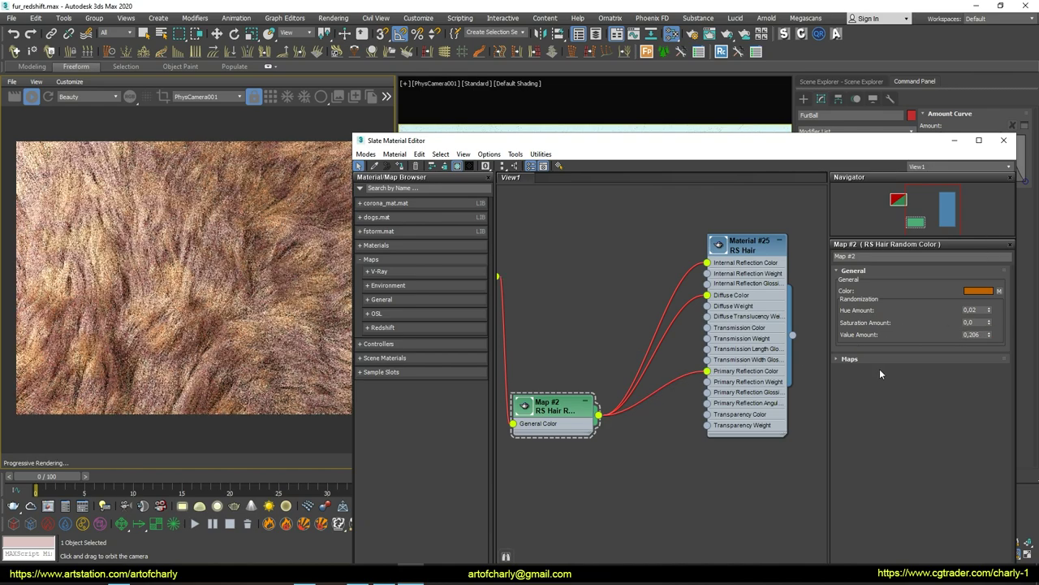
pyautogui.moveTo(989, 335); pyautogui.dragTo(992, 270)
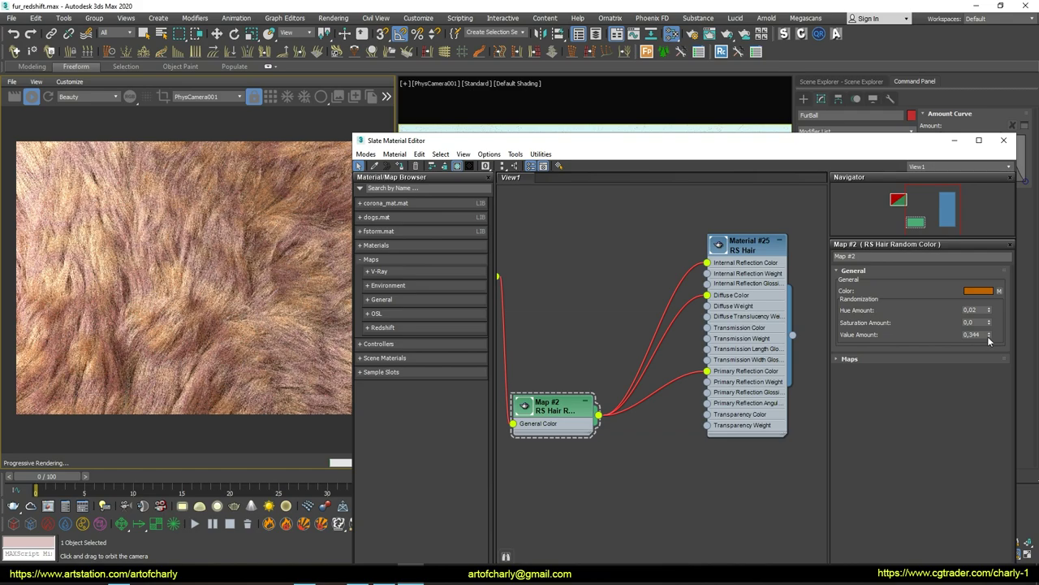
pyautogui.moveTo(989, 335)
pyautogui.mouseDown()
pyautogui.moveTo(988, 220)
pyautogui.moveTo(935, 342)
pyautogui.mouseUp()
pyautogui.click(989, 310)
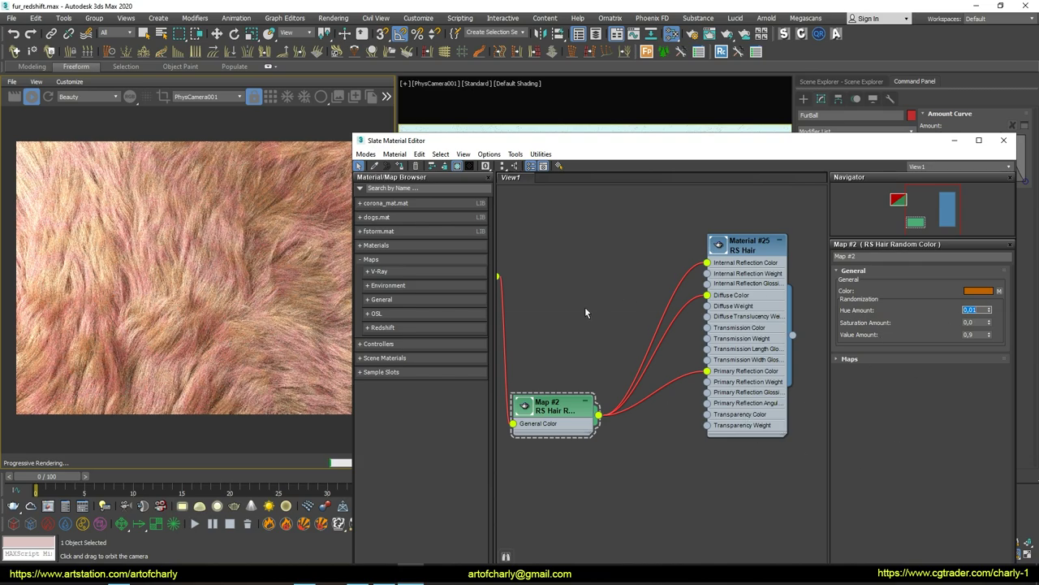
pyautogui.press('Tab')
pyautogui.write('0,5')
pyautogui.press('Tab')
pyautogui.moveTo(592, 311); pyautogui.dragTo(596, 294, button='middle')
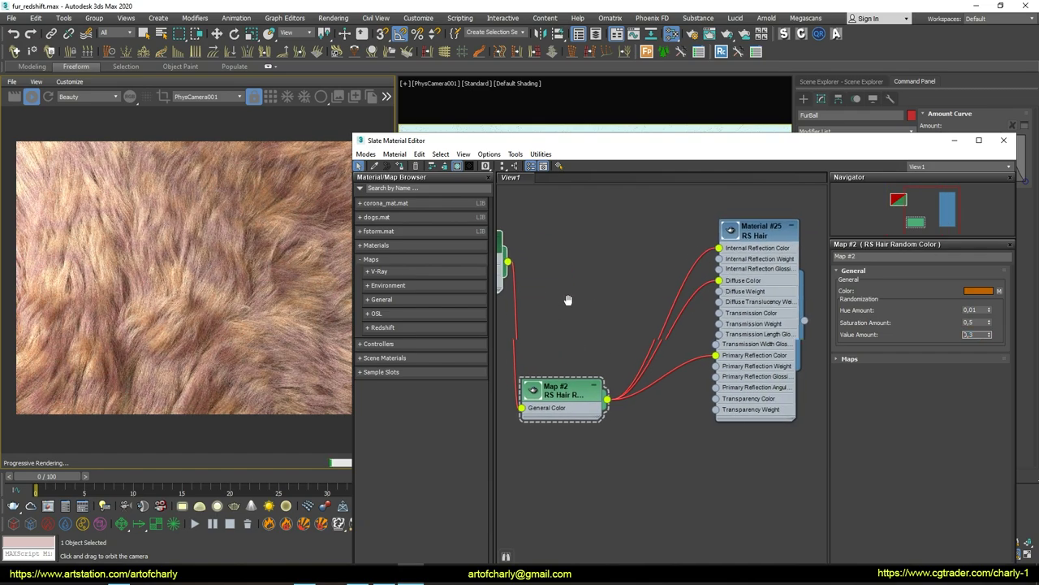
pyautogui.moveTo(511, 297); pyautogui.dragTo(633, 331, button='middle')
# Set Cellular Division Color1 to dark brown (RGB 22, 15, 9) and close the Slate editor
pyautogui.click(589, 279)
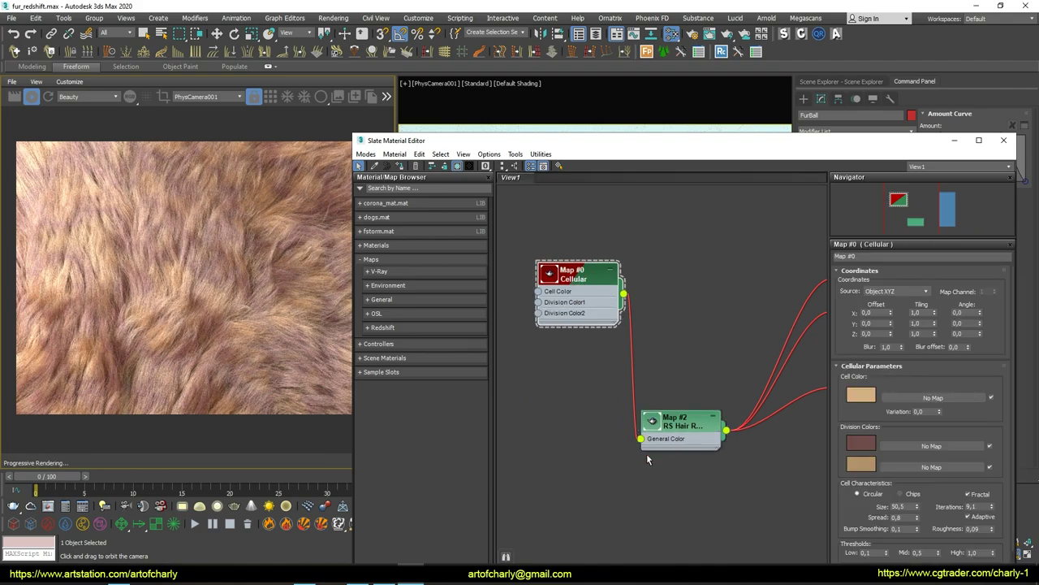
pyautogui.click(860, 443)
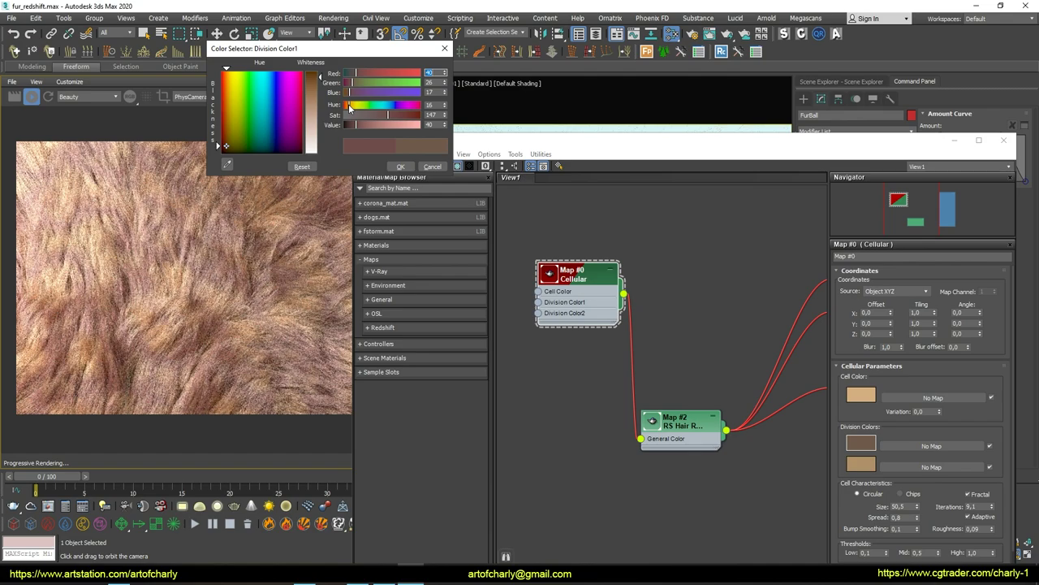
pyautogui.moveTo(348, 108); pyautogui.dragTo(351, 110)
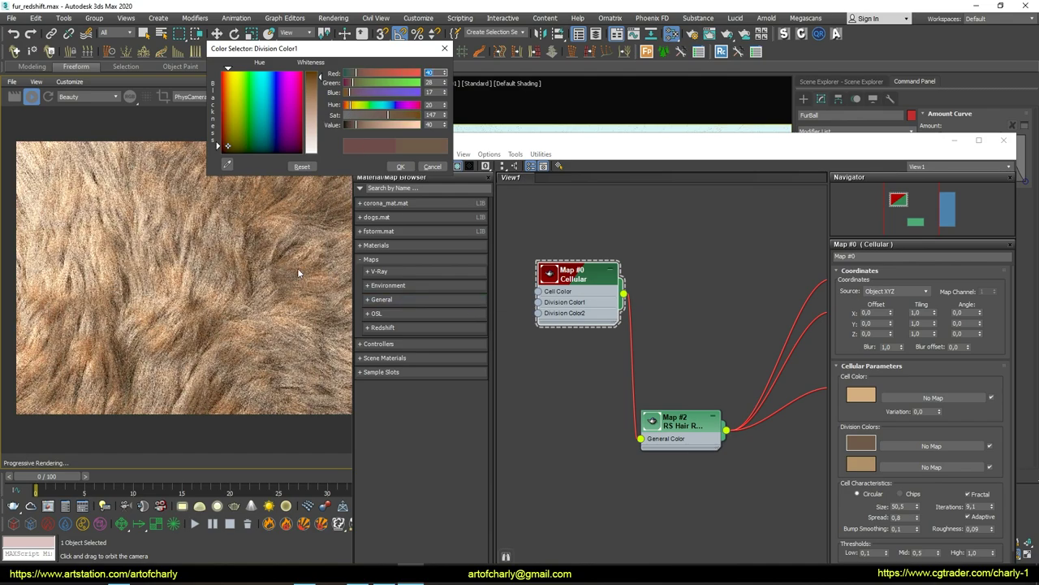
pyautogui.moveTo(355, 129); pyautogui.dragTo(348, 125)
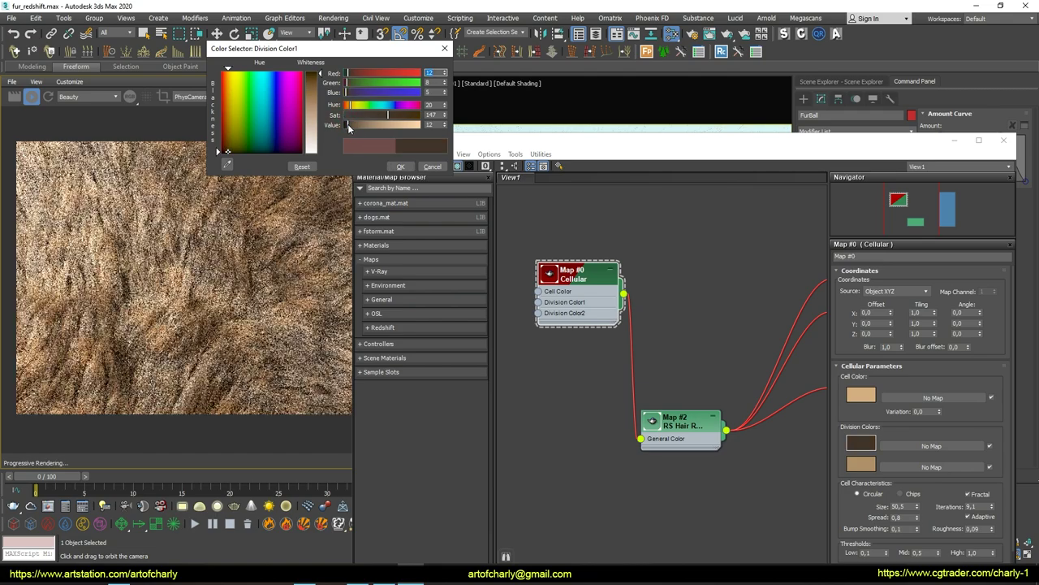
pyautogui.moveTo(349, 126); pyautogui.dragTo(351, 128)
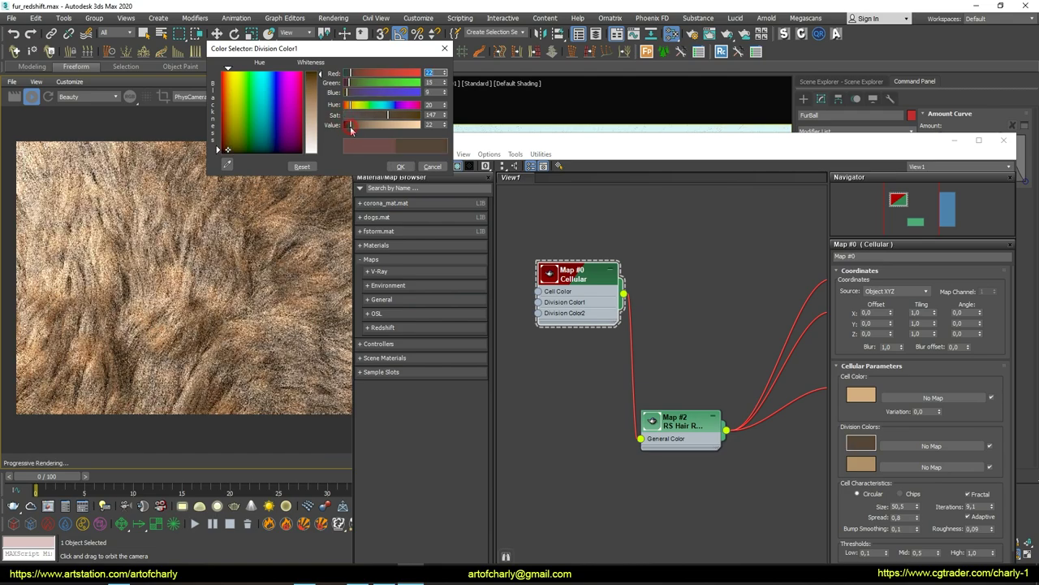
pyautogui.click(397, 166)
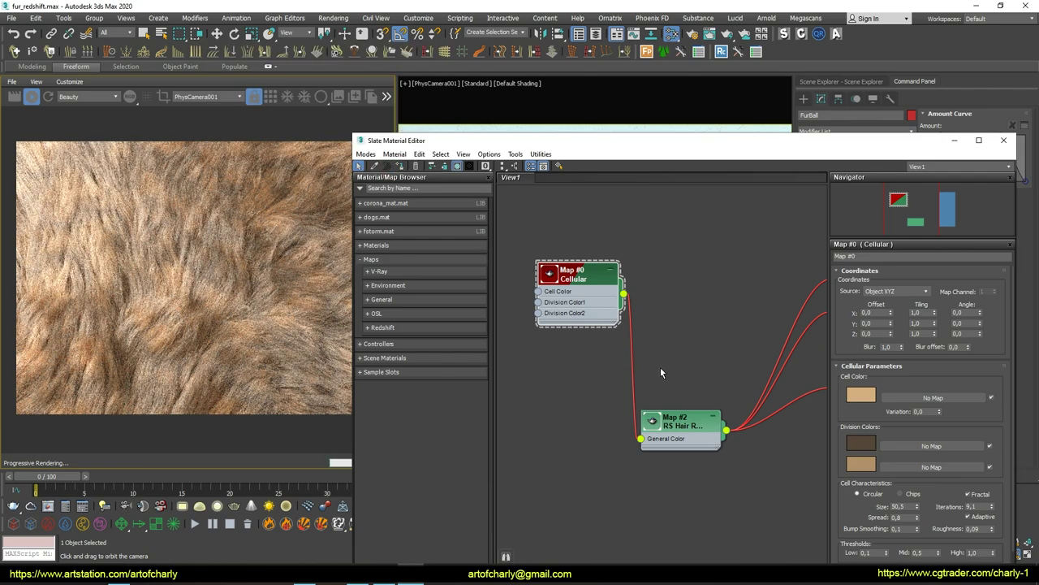
pyautogui.moveTo(541, 148)
pyautogui.mouseDown()
pyautogui.moveTo(526, 154)
pyautogui.moveTo(445, 127)
pyautogui.moveTo(474, 133)
pyautogui.mouseUp()
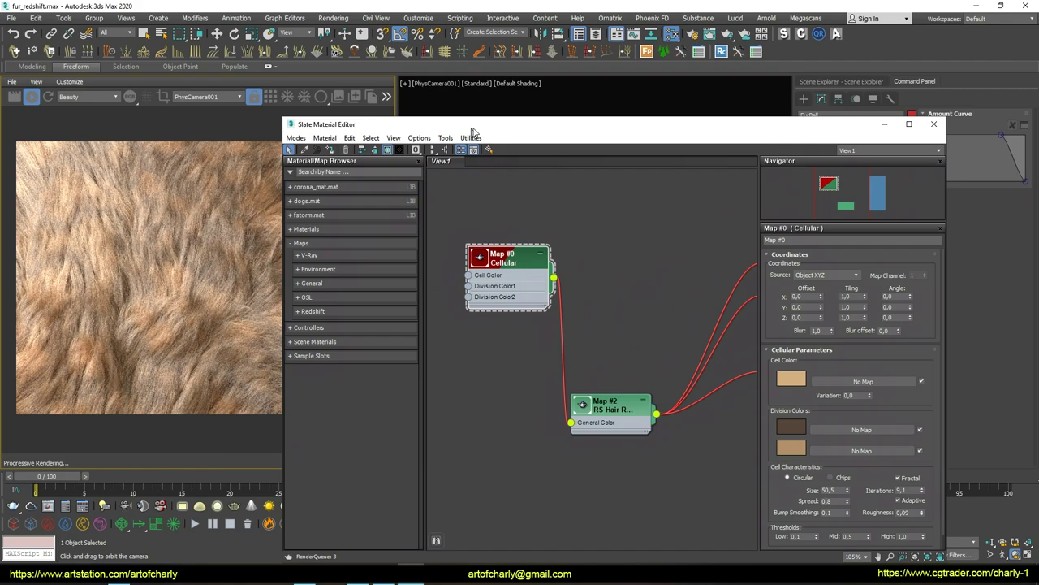
pyautogui.click(935, 126)
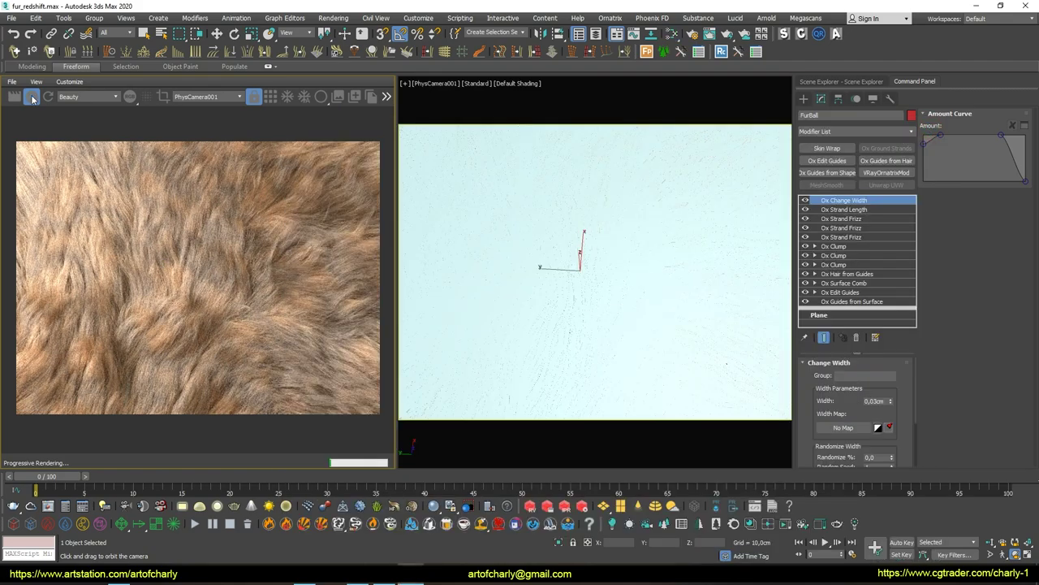
# Raise the first Ox Strand Frizz curve's middle point and set Amount 50,0cm and Scale 10,0
pyautogui.click(821, 220)
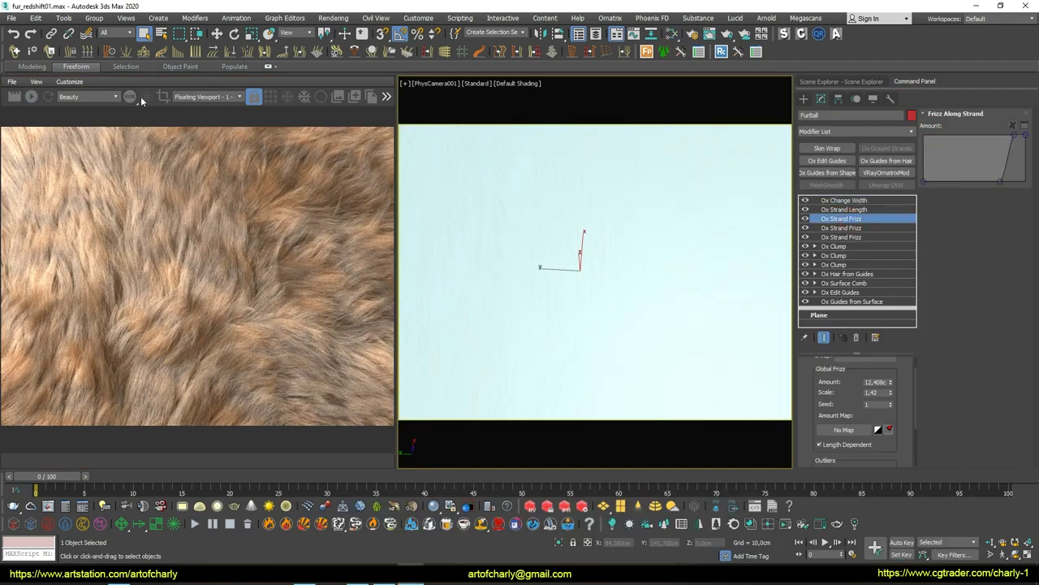
pyautogui.moveTo(122, 46); pyautogui.dragTo(130, 61)
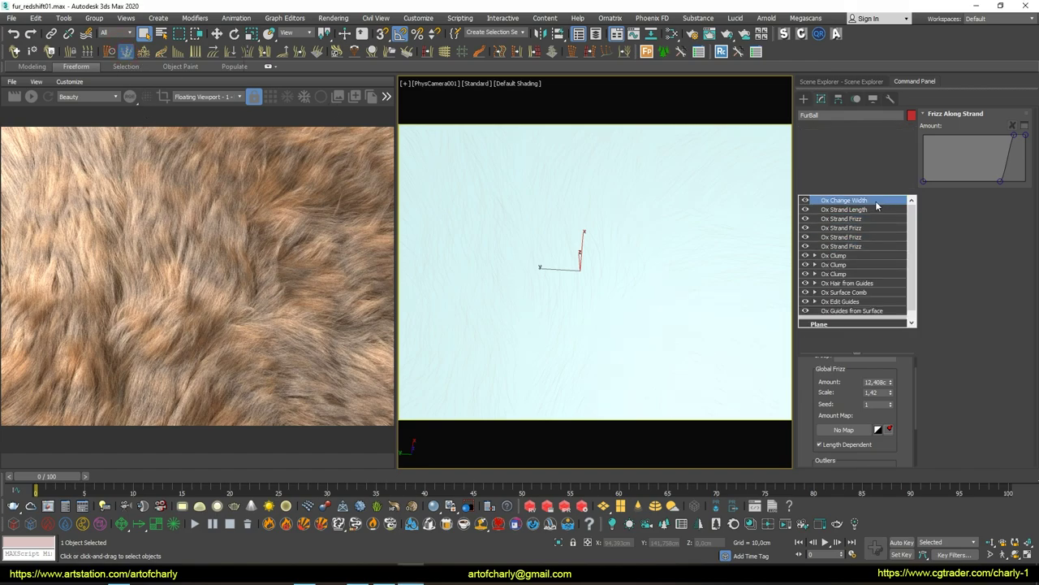
pyautogui.moveTo(975, 158)
pyautogui.mouseDown()
pyautogui.moveTo(965, 132)
pyautogui.moveTo(956, 134)
pyautogui.mouseUp()
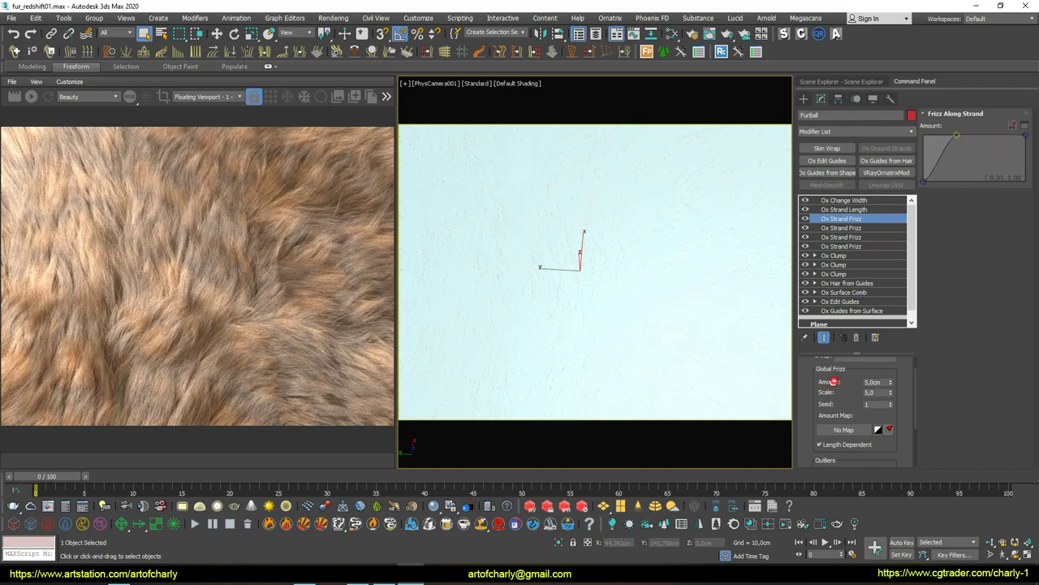
pyautogui.scroll(1, 848, 450)
pyautogui.doubleClick(885, 404)
pyautogui.write('5')
pyautogui.click(885, 414)
pyautogui.write('10')
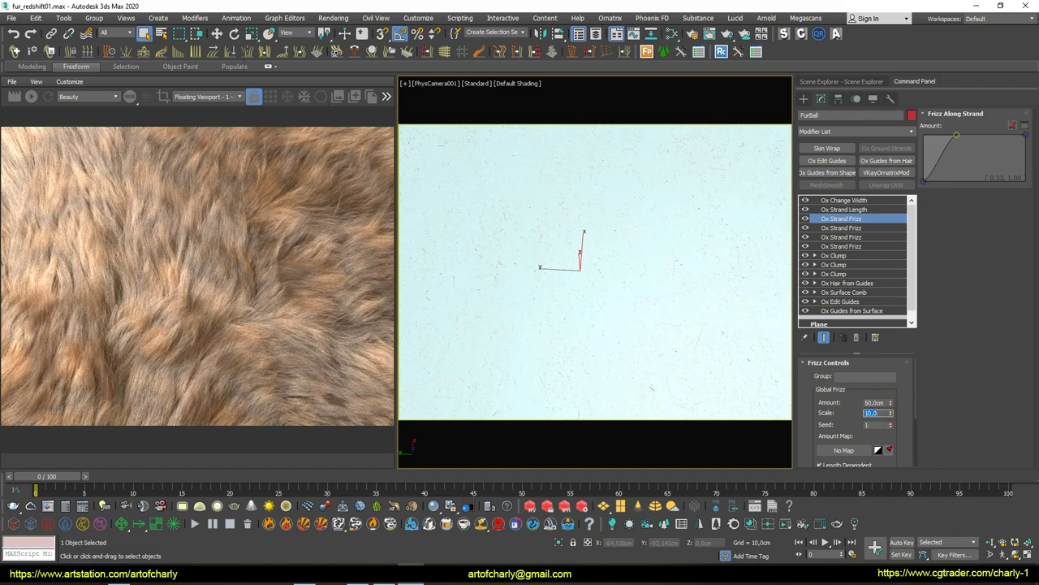
# Restart the interactive Redshift render and inspect the fur top-down in Perspective with edged faces
pyautogui.click(31, 97)
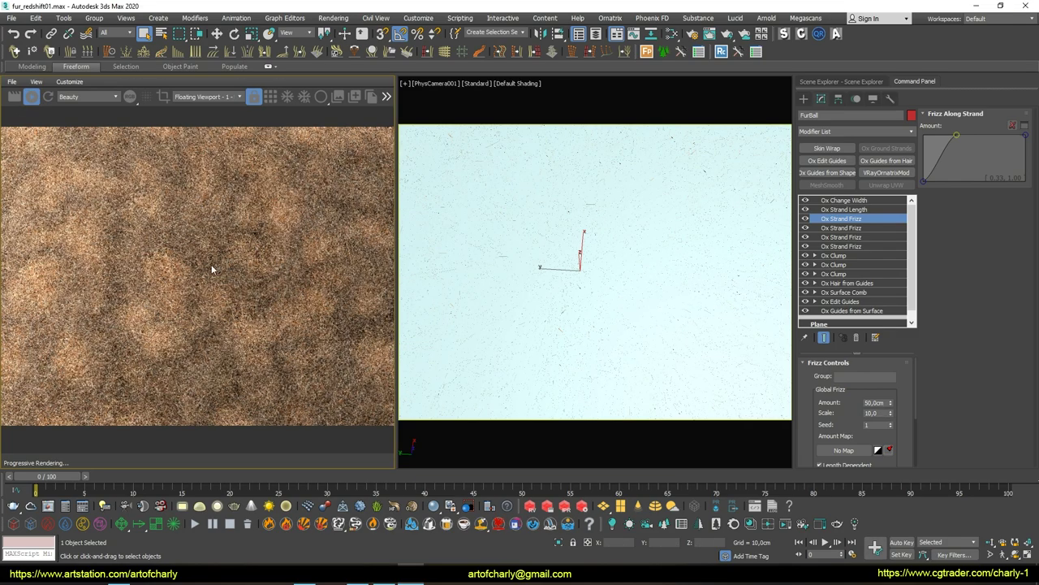
pyautogui.click(33, 99)
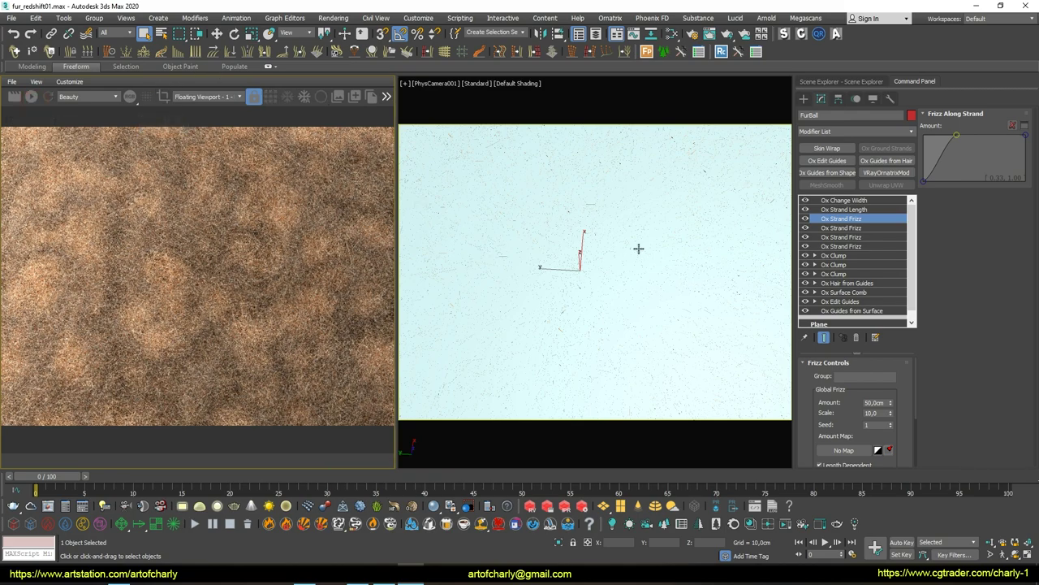
pyautogui.press('p')
pyautogui.moveTo(580, 260)
pyautogui.keyDown('alt'); pyautogui.mouseDown(button='middle')
pyautogui.moveTo(674, 337)
pyautogui.moveTo(666, 271)
pyautogui.moveTo(663, 289)
pyautogui.mouseUp(button='middle'); pyautogui.keyUp('alt')
pyautogui.press('F4')
pyautogui.press('F4')
pyautogui.press('F4')
pyautogui.keyDown('alt'); pyautogui.moveTo(538, 184); pyautogui.dragTo(422, 90, button='middle'); pyautogui.keyUp('alt')
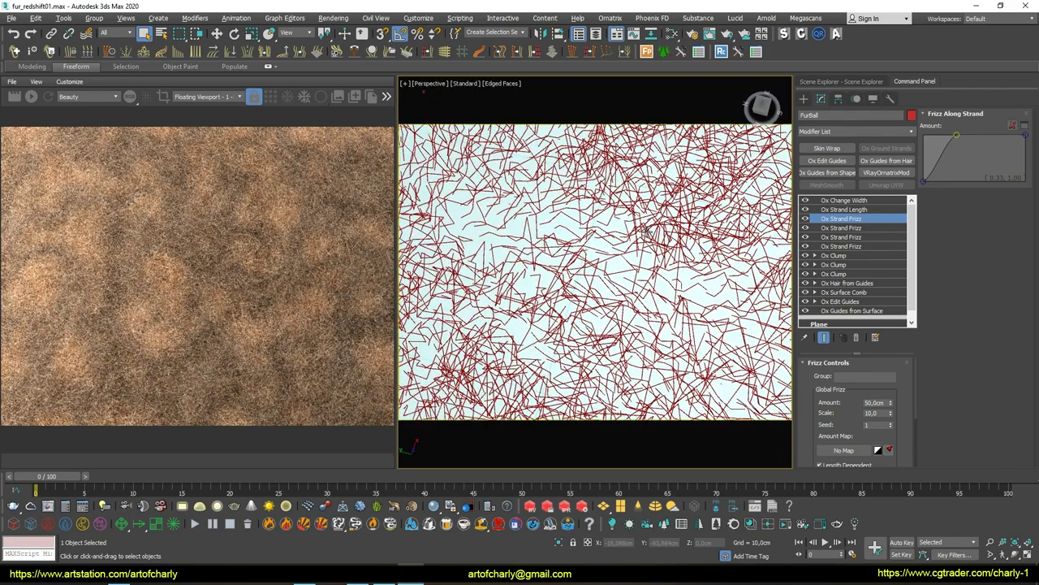
# Add Ox Edit Guides and Ox Strand Detail modifiers above the Ox Surface Comb
pyautogui.scroll(-1, 867, 255)
pyautogui.click(846, 285)
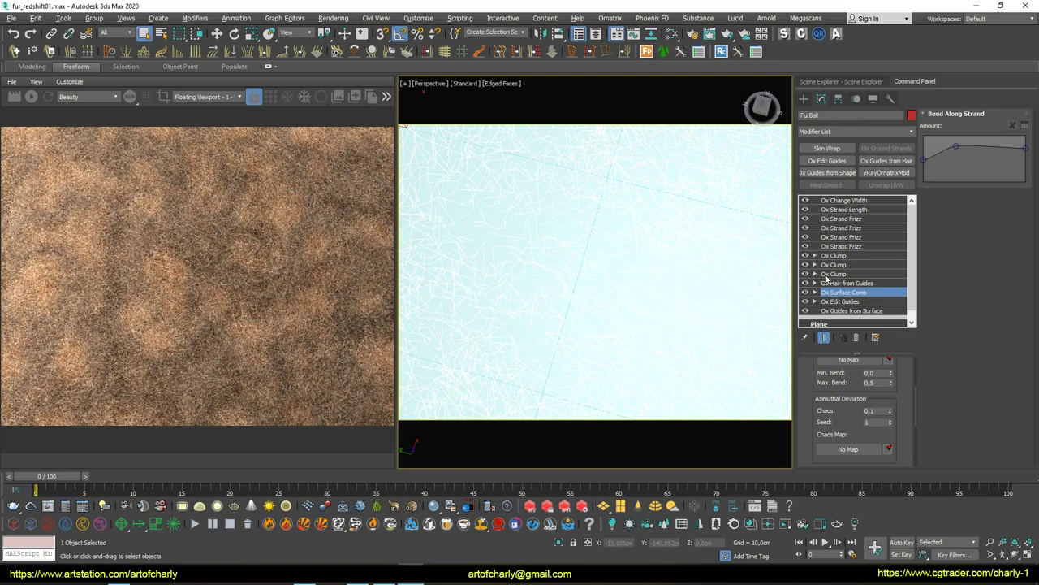
pyautogui.click(108, 51)
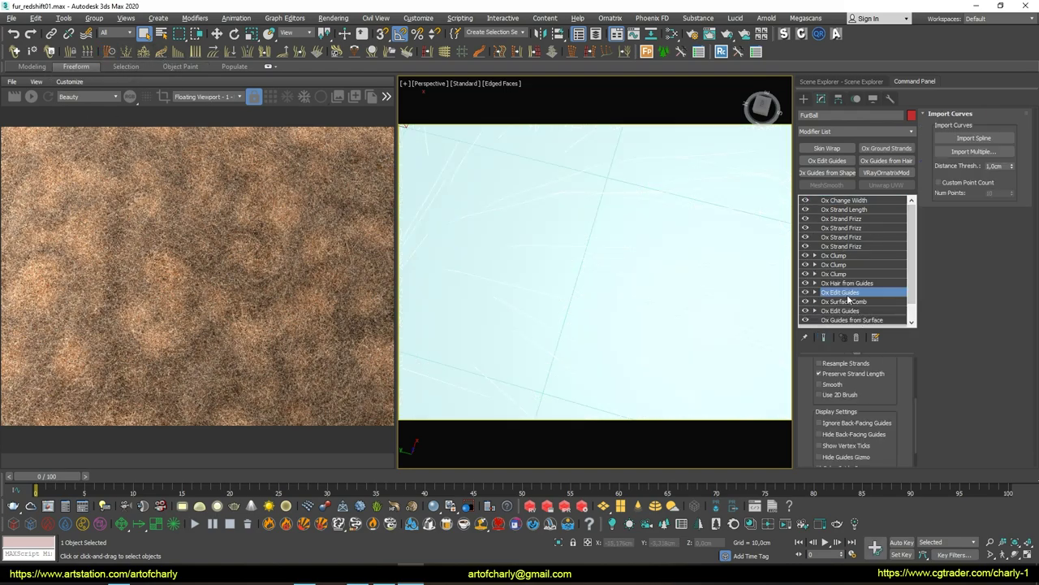
pyautogui.click(297, 51)
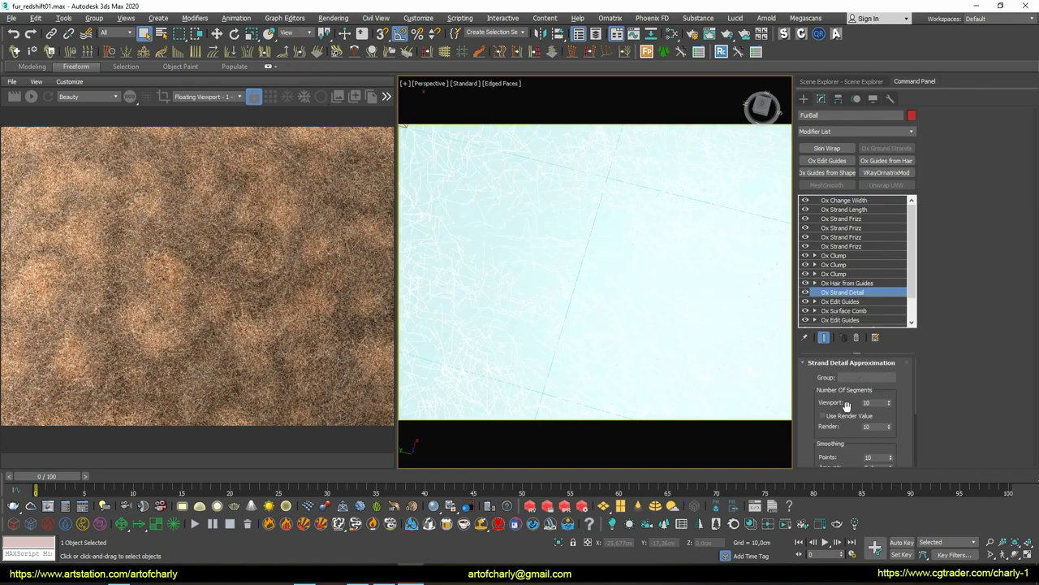
# Give Ox Strand Detail 30 viewport and 70 render segments, then select the first Ox Strand Frizz
pyautogui.click(878, 402)
pyautogui.click(822, 416)
pyautogui.click(878, 426)
pyautogui.write('70')
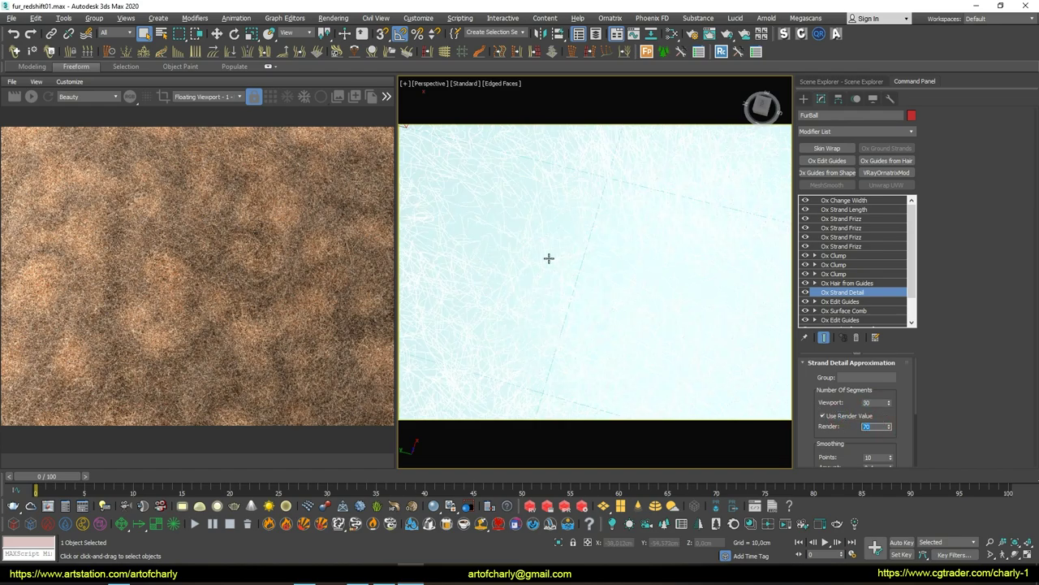
pyautogui.click(854, 219)
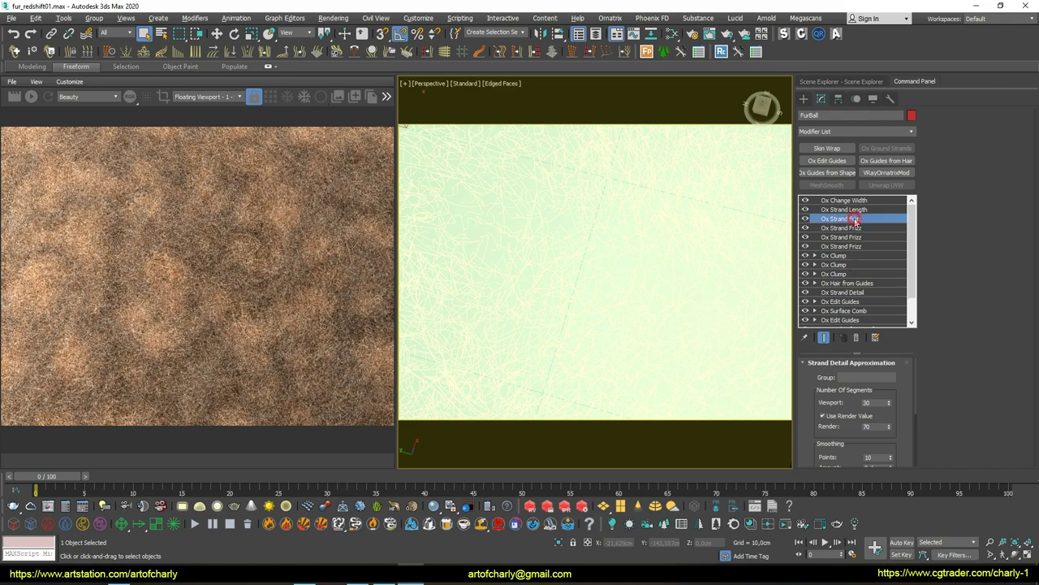
# Reset the global frizz amount to zero and set the outlier percentage to 0,3
pyautogui.scroll(-3, 867, 424)
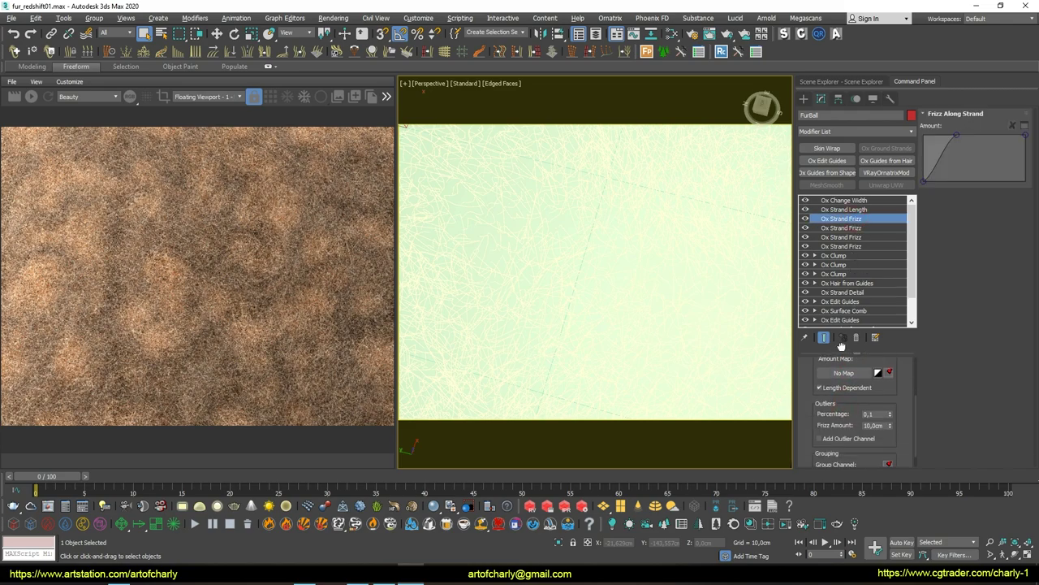
pyautogui.moveTo(883, 430); pyautogui.dragTo(811, 424)
pyautogui.write('50')
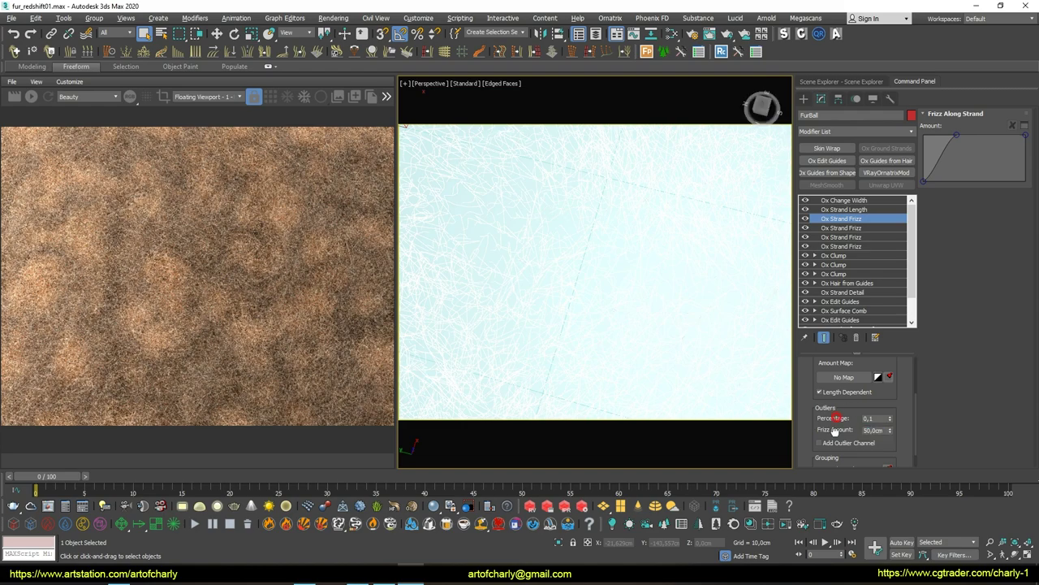
pyautogui.scroll(3, 848, 409)
pyautogui.rightClick(892, 392)
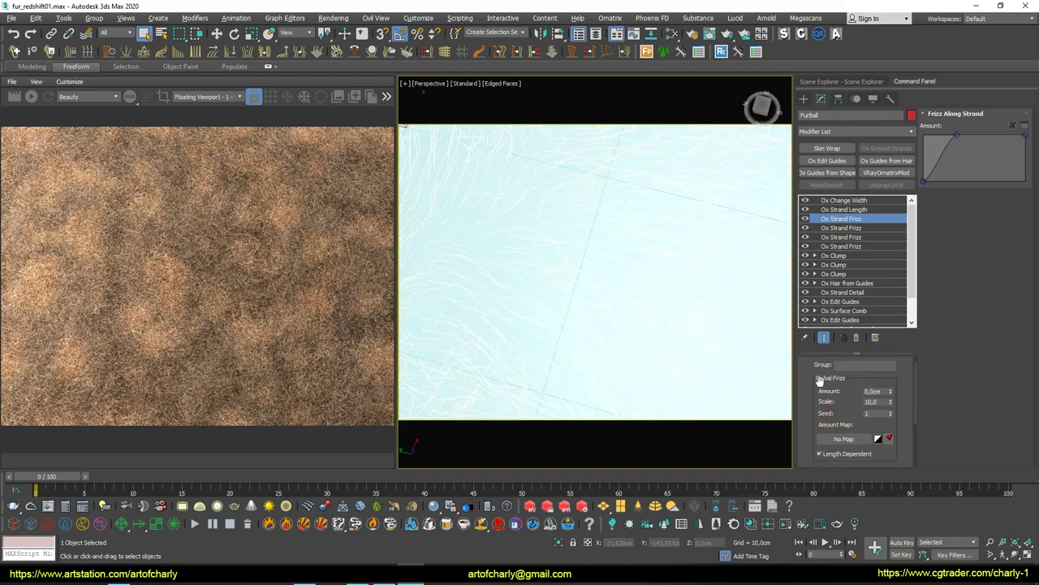
pyautogui.moveTo(843, 411); pyautogui.dragTo(839, 332)
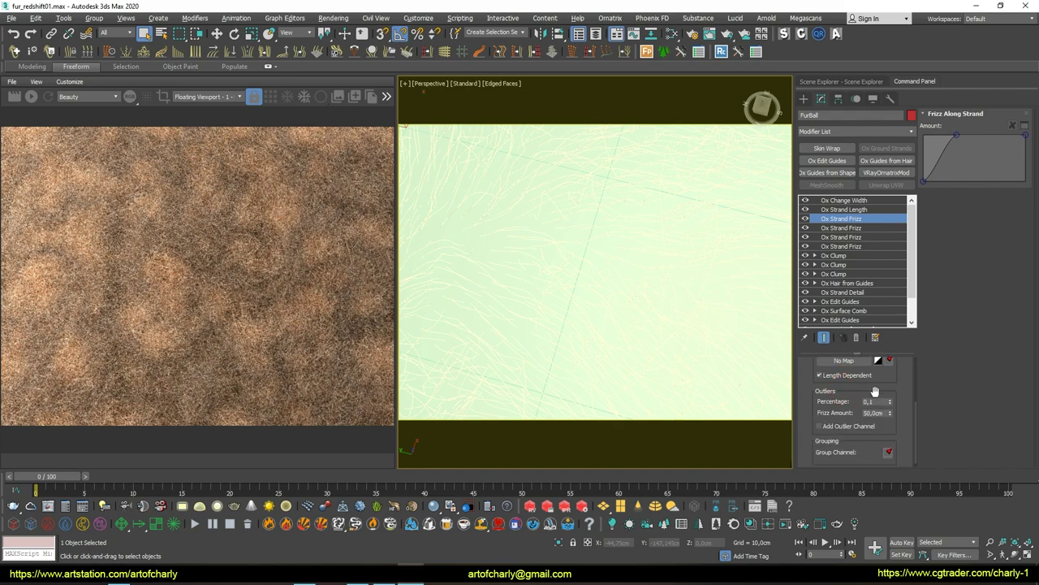
pyautogui.moveTo(892, 387); pyautogui.dragTo(893, 394)
pyautogui.doubleClick(877, 401)
pyautogui.write('0,')
pyautogui.press('Return')
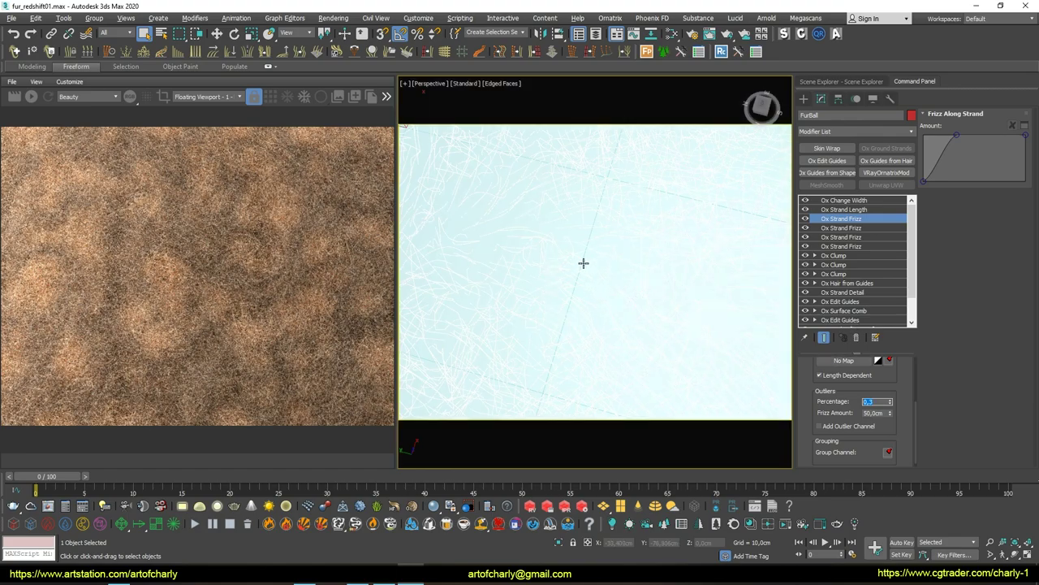
# Try outlier frizz amounts around 44,5cm and lower the outlier percentage to 0,1
pyautogui.scroll(-3, 583, 262)
pyautogui.scroll(-2, 589, 285)
pyautogui.keyDown('alt'); pyautogui.moveTo(488, 244); pyautogui.dragTo(590, 314, button='middle'); pyautogui.keyUp('alt')
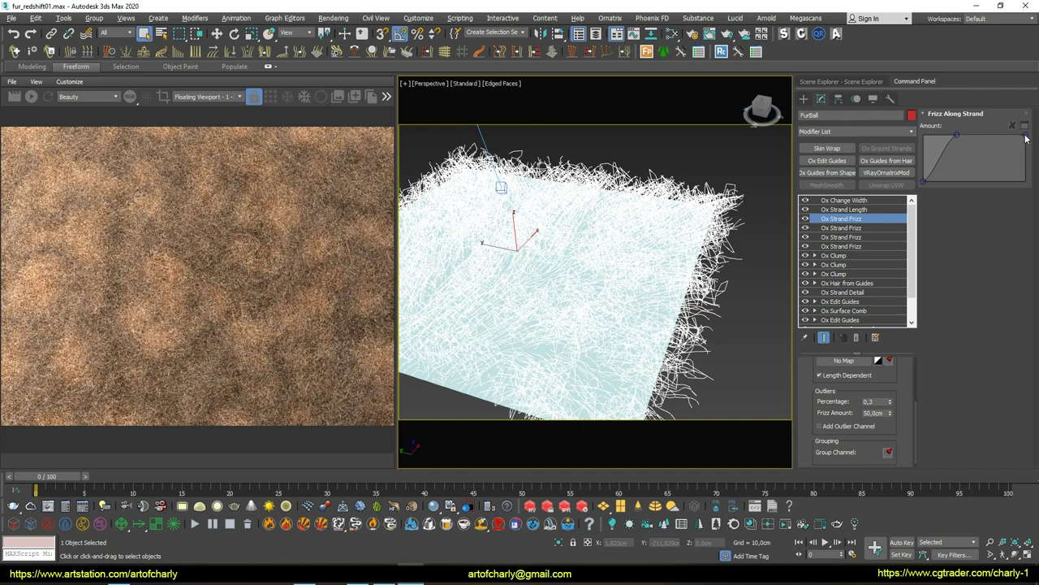
pyautogui.moveTo(889, 414); pyautogui.dragTo(901, 416)
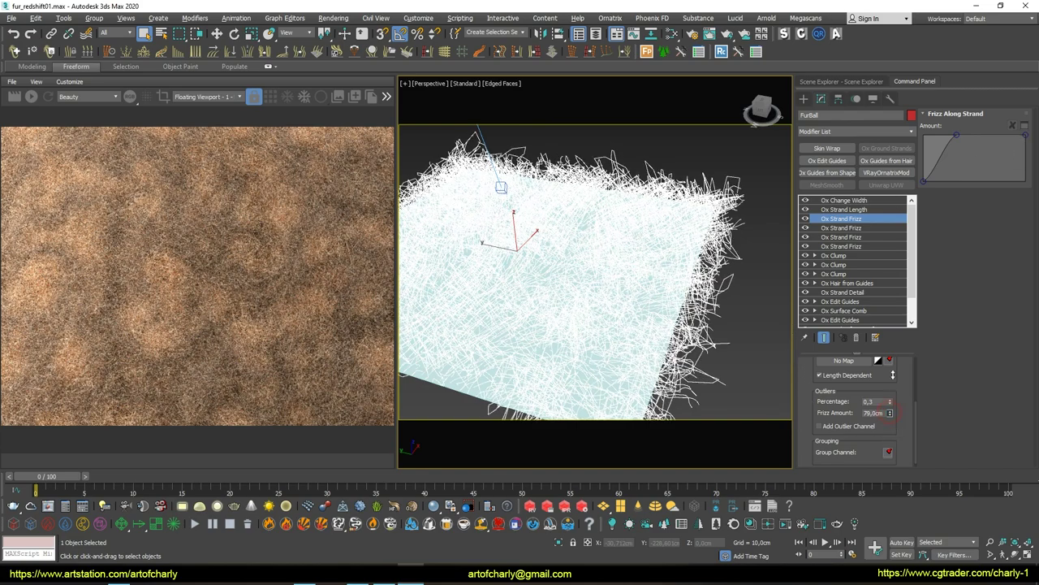
pyautogui.moveTo(890, 401); pyautogui.dragTo(890, 410)
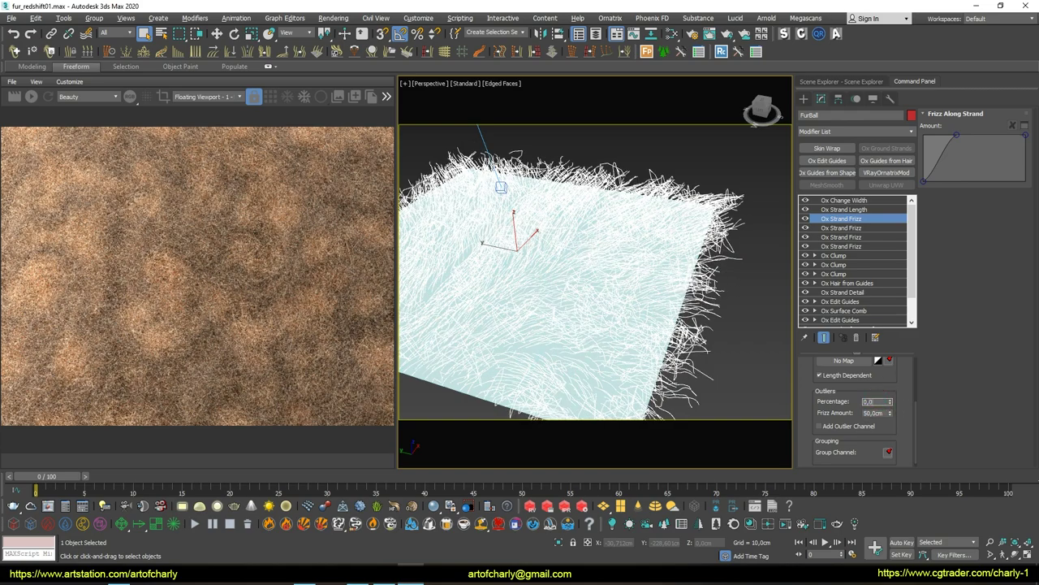
pyautogui.doubleClick(869, 401)
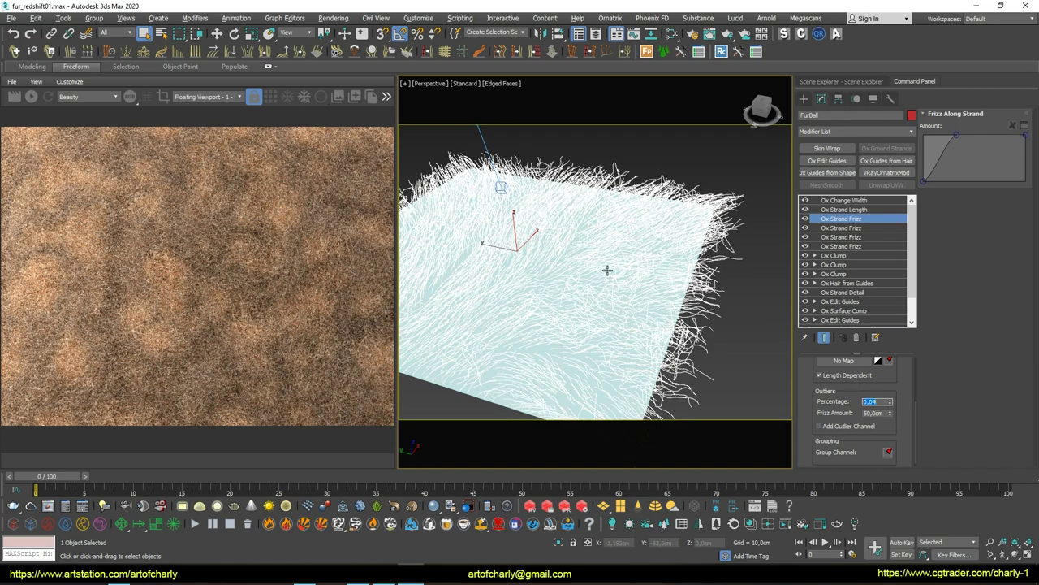
pyautogui.keyDown('alt'); pyautogui.moveTo(607, 269); pyautogui.dragTo(620, 274, button='middle'); pyautogui.keyUp('alt')
pyautogui.moveTo(888, 418); pyautogui.dragTo(893, 416)
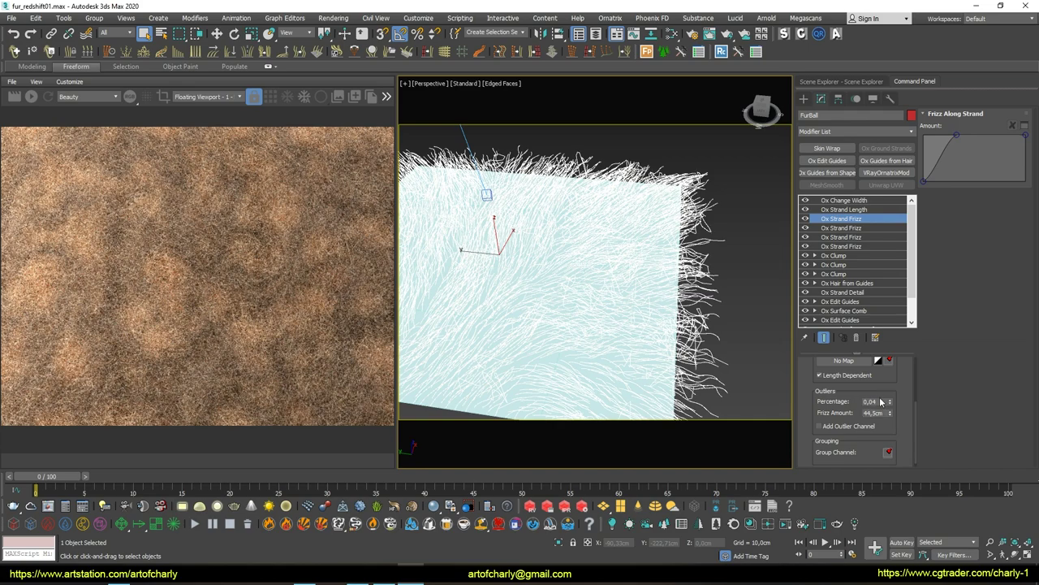
pyautogui.doubleClick(877, 402)
pyautogui.write('0,1')
pyautogui.press('Return')
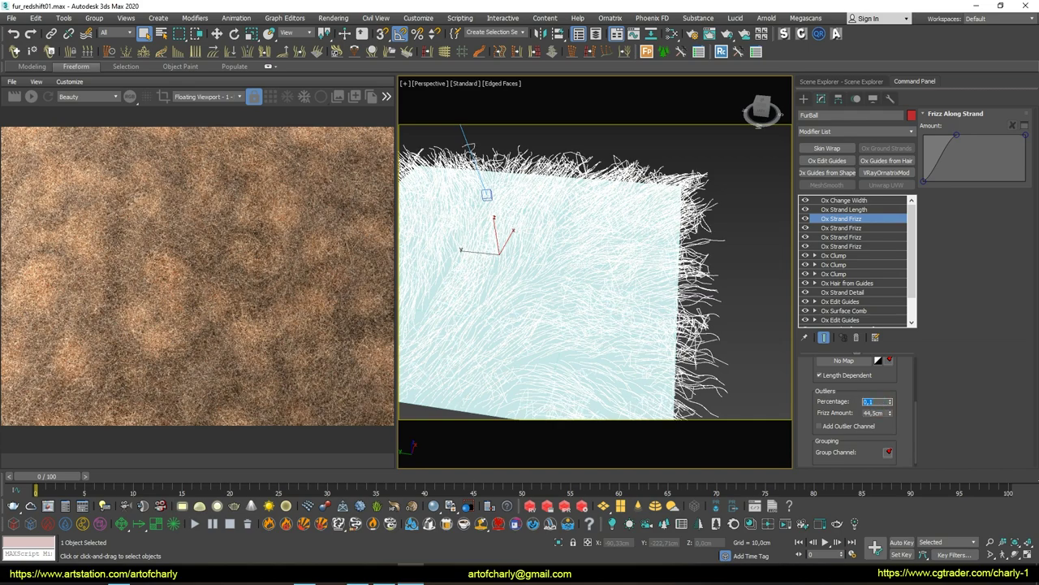
# Raise the outlier frizz amount to about 56cm and the global frizz scale to 2,2
pyautogui.moveTo(891, 415); pyautogui.dragTo(914, 285)
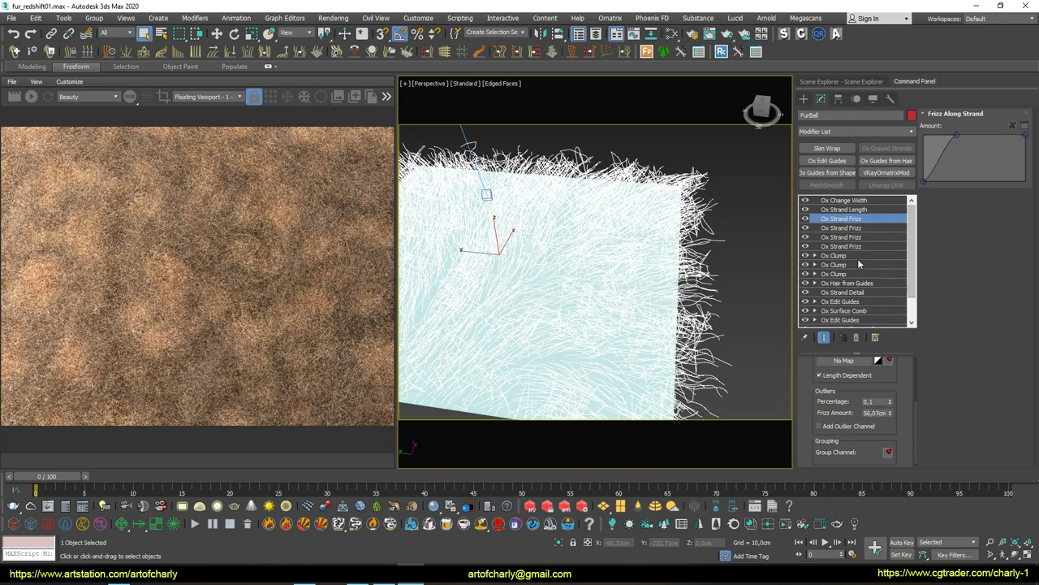
pyautogui.moveTo(853, 390)
pyautogui.mouseDown()
pyautogui.moveTo(858, 439)
pyautogui.moveTo(847, 393)
pyautogui.mouseUp()
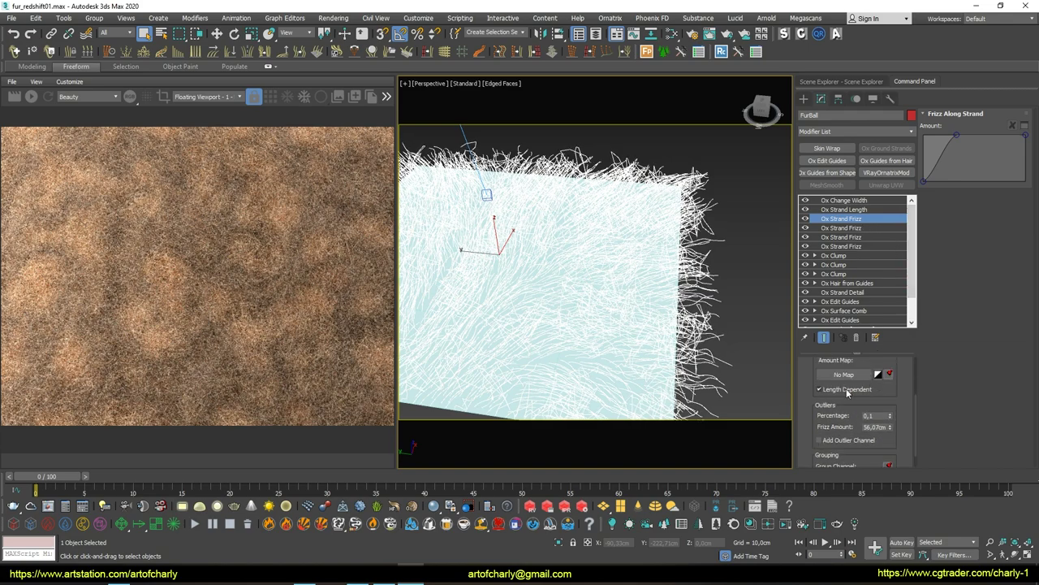
pyautogui.moveTo(847, 395); pyautogui.dragTo(849, 471)
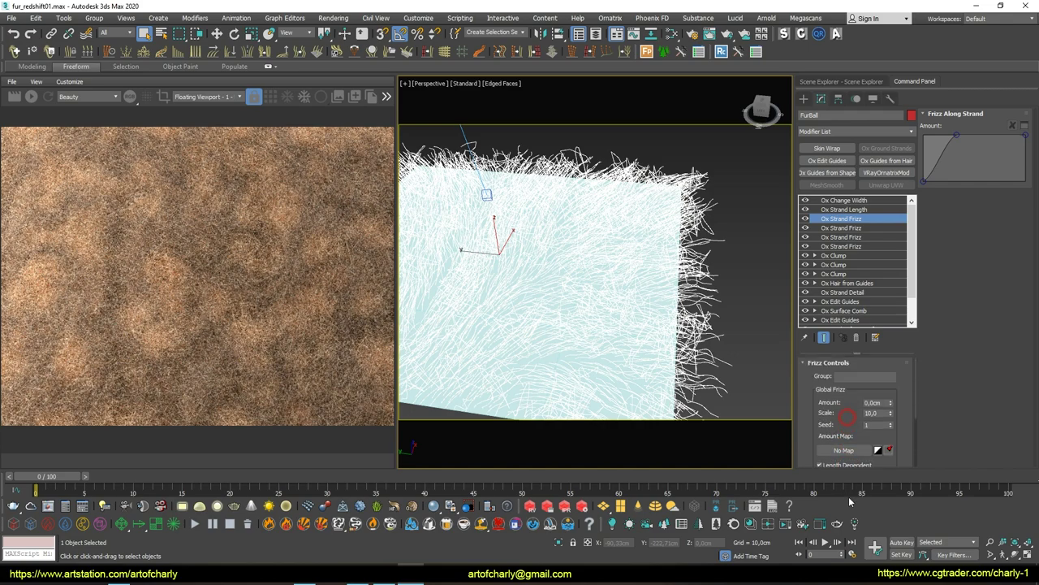
pyautogui.moveTo(890, 413)
pyautogui.mouseDown()
pyautogui.moveTo(890, 381)
pyautogui.moveTo(896, 467)
pyautogui.mouseUp()
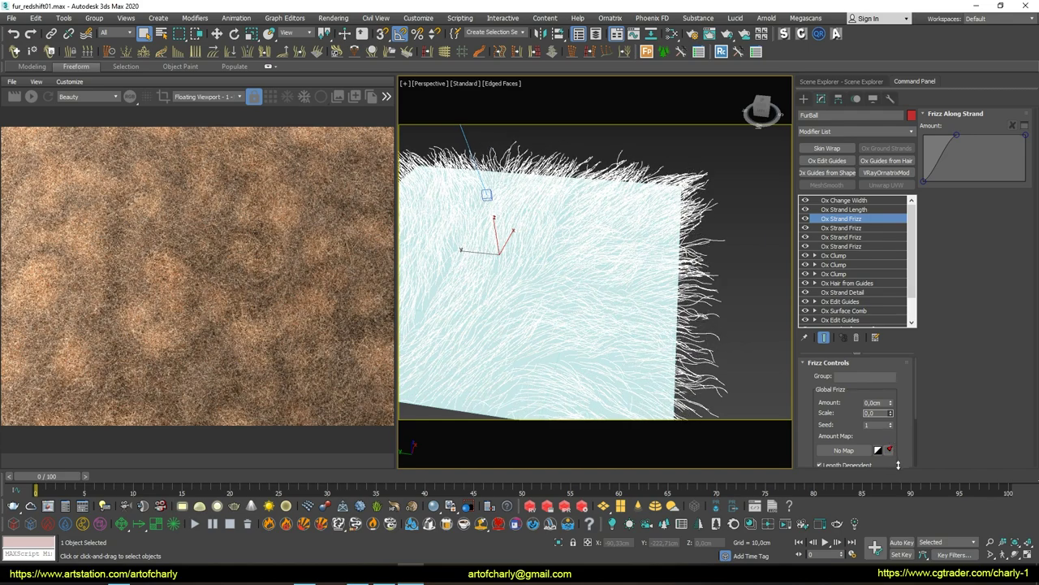
pyautogui.moveTo(898, 465); pyautogui.dragTo(898, 453)
pyautogui.scroll(2, 641, 262)
# Switch the viewport to PhysCamera001 and return to FurBall's modifier stack
pyautogui.press('c')
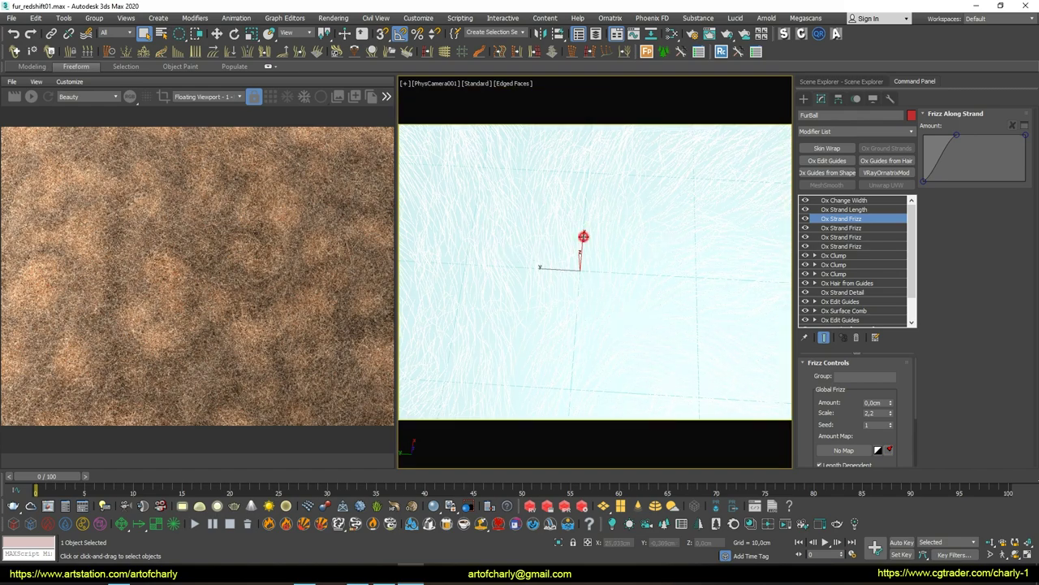
pyautogui.click(813, 201)
pyautogui.click(805, 99)
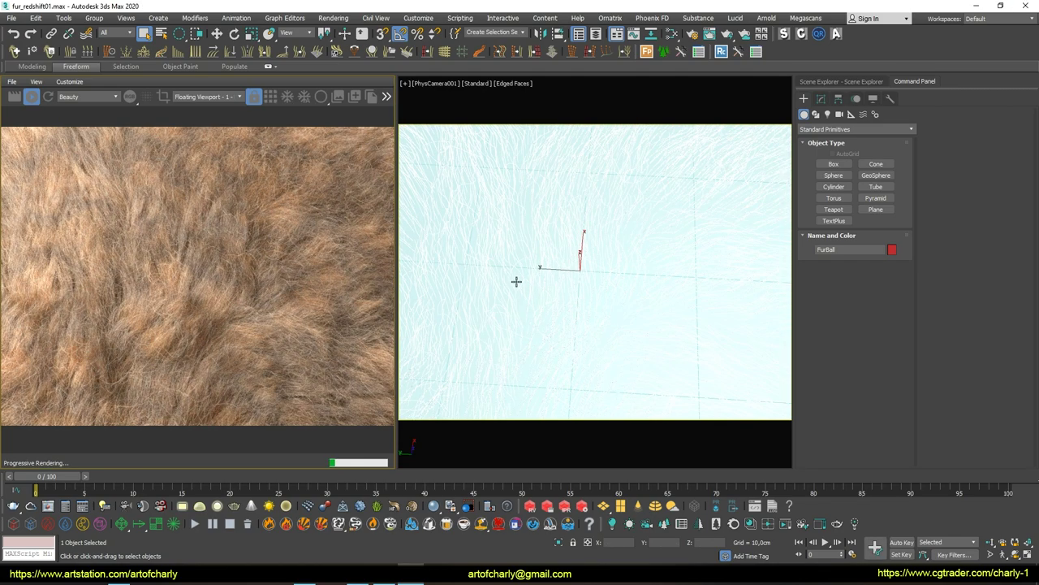
pyautogui.click(821, 98)
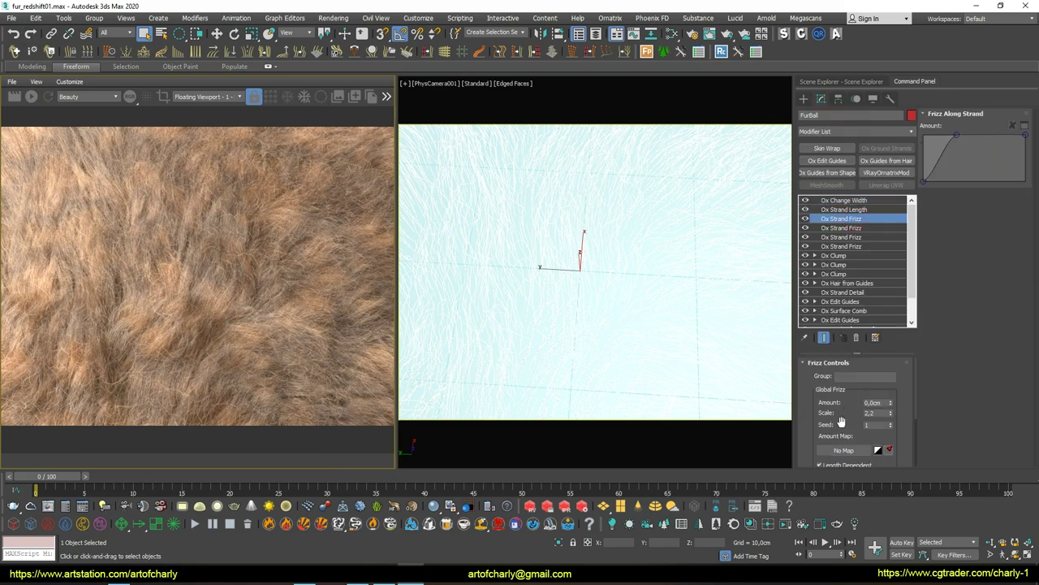
# Set outliers to 0,03 percentage and 60,0cm amount, then re-render the PhysCamera001 view
pyautogui.doubleClick(875, 394)
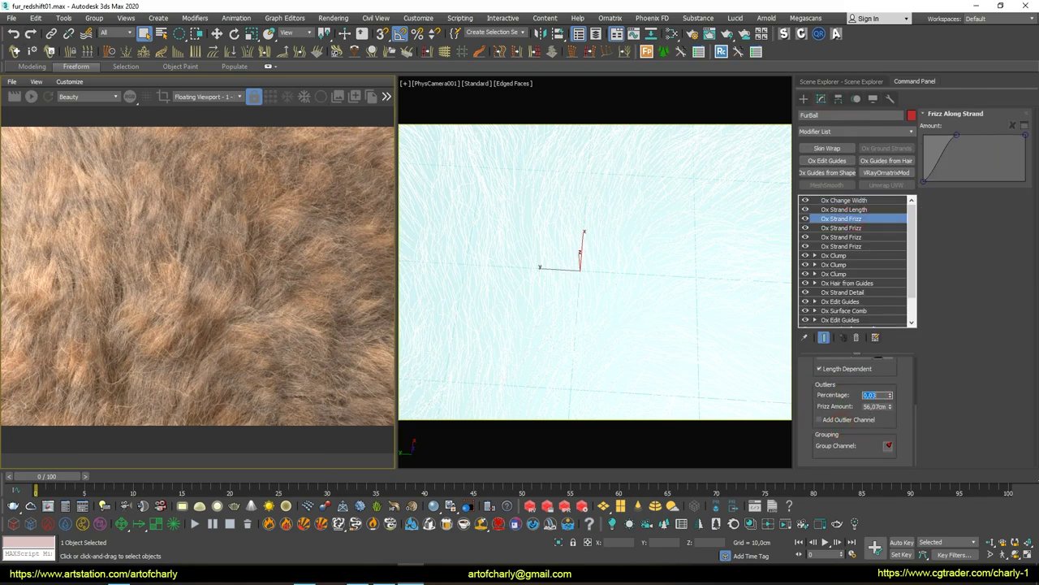
pyautogui.doubleClick(866, 407)
pyautogui.write('60')
pyautogui.press('Return')
pyautogui.click(32, 97)
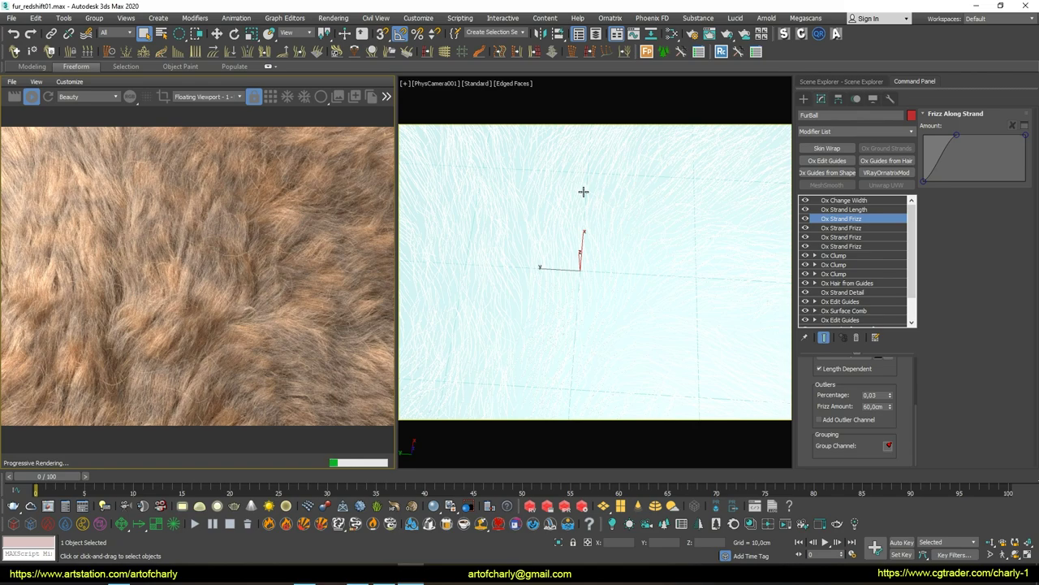
pyautogui.click(573, 141)
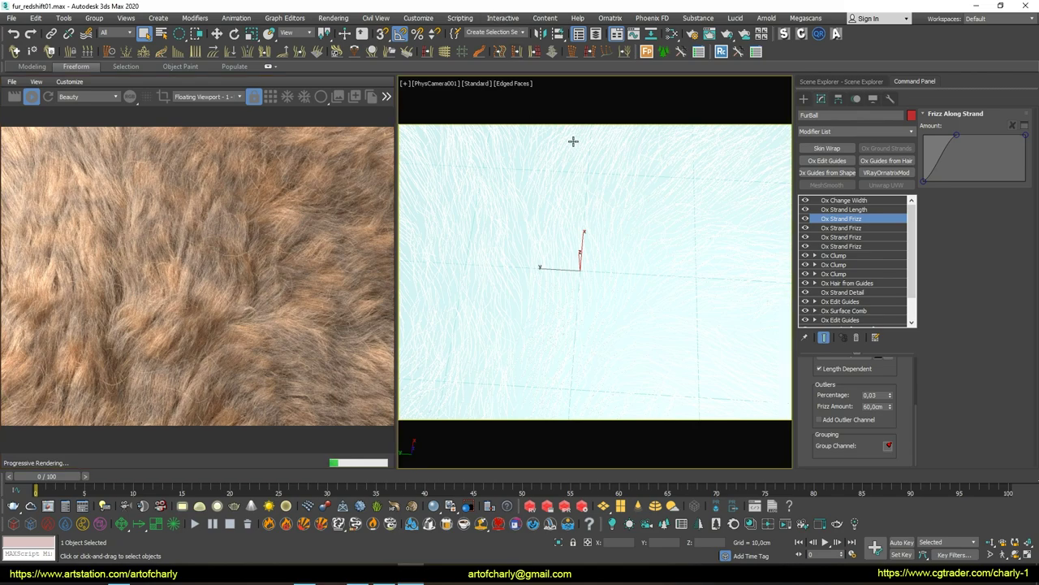
# Enable Redshift Photographic Exposure in the Environment and Effects post effects
pyautogui.press('8')
pyautogui.click(536, 98)
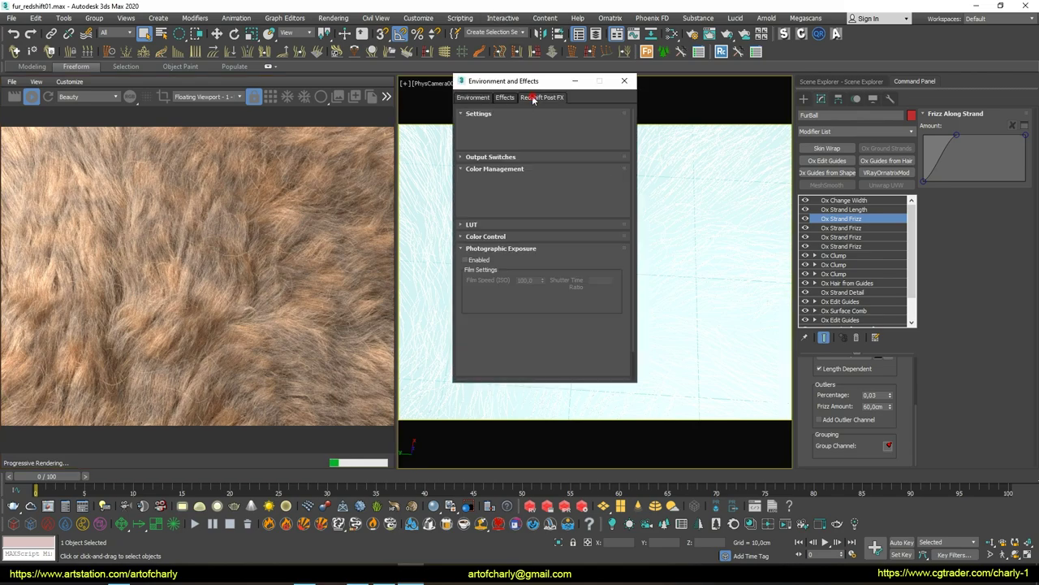
pyautogui.click(477, 260)
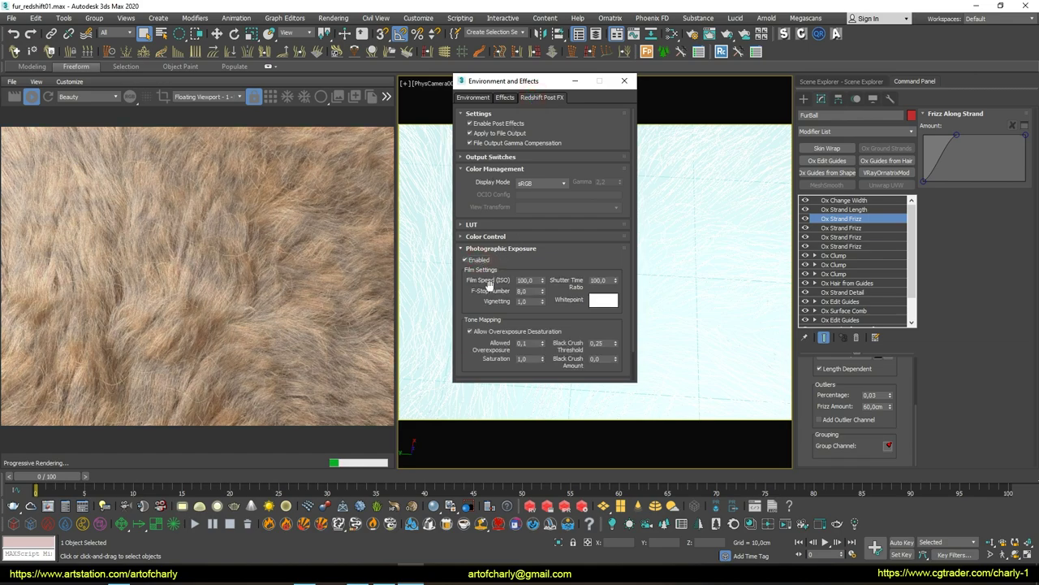
pyautogui.scroll(-2, 475, 319)
pyautogui.moveTo(541, 270)
pyautogui.mouseDown()
pyautogui.moveTo(554, 212)
pyautogui.moveTo(551, 234)
pyautogui.mouseUp()
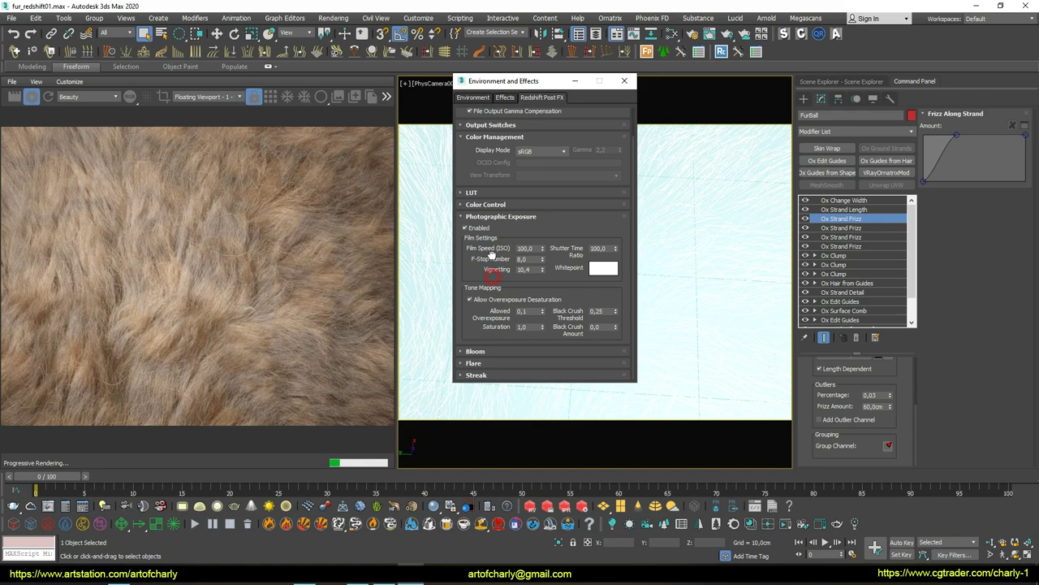
# Raise black crush amount, set black crush threshold 0,302 and allowed overexposure 0,4
pyautogui.moveTo(616, 328); pyautogui.dragTo(619, 183)
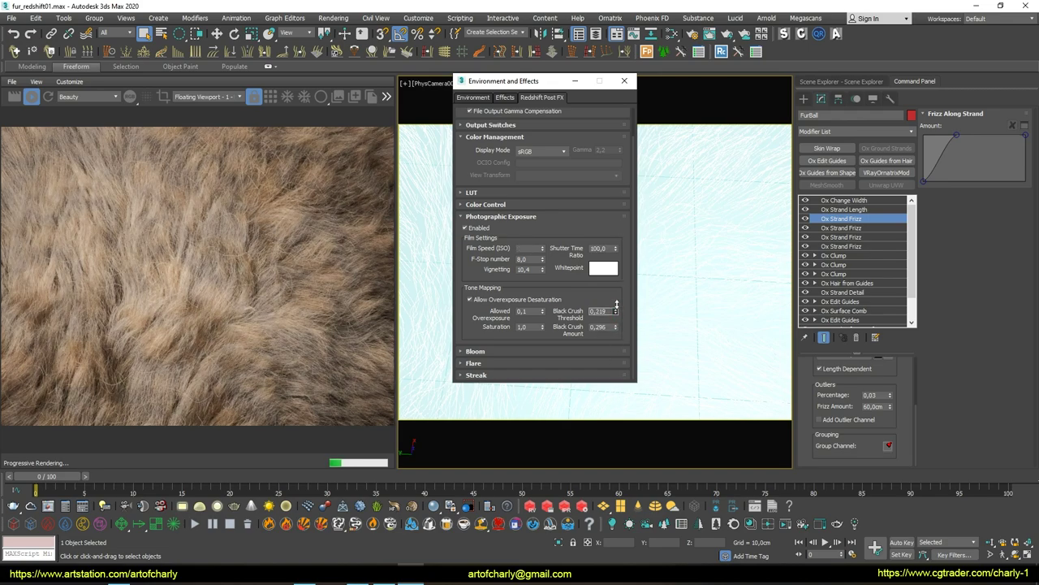
pyautogui.moveTo(617, 260); pyautogui.dragTo(616, 312)
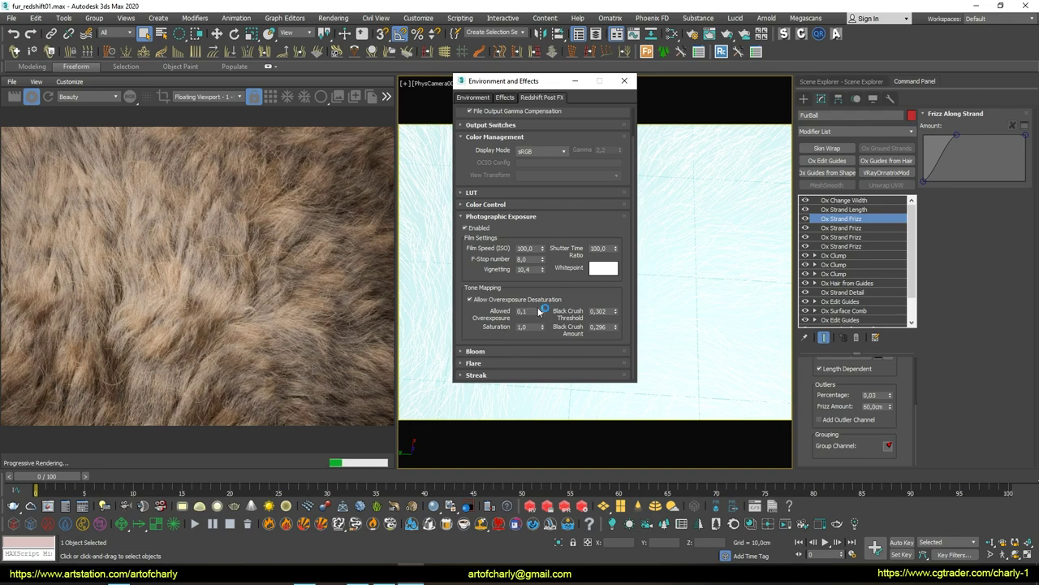
pyautogui.moveTo(542, 311); pyautogui.dragTo(543, 307)
pyautogui.click(543, 307)
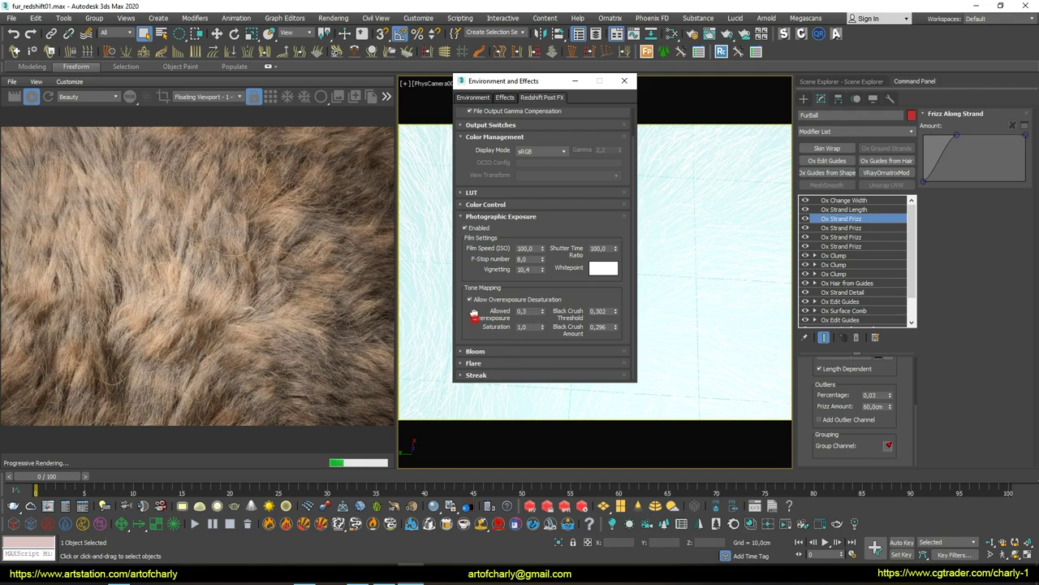
pyautogui.moveTo(471, 264); pyautogui.dragTo(462, 346)
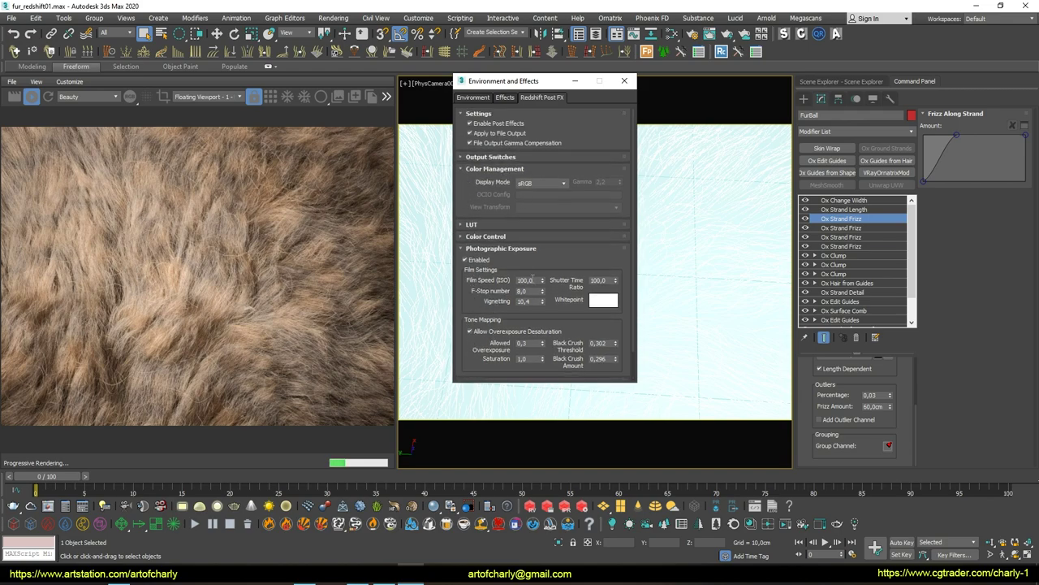
# Return to the Environment tab and close the Environment and Effects window
pyautogui.click(471, 98)
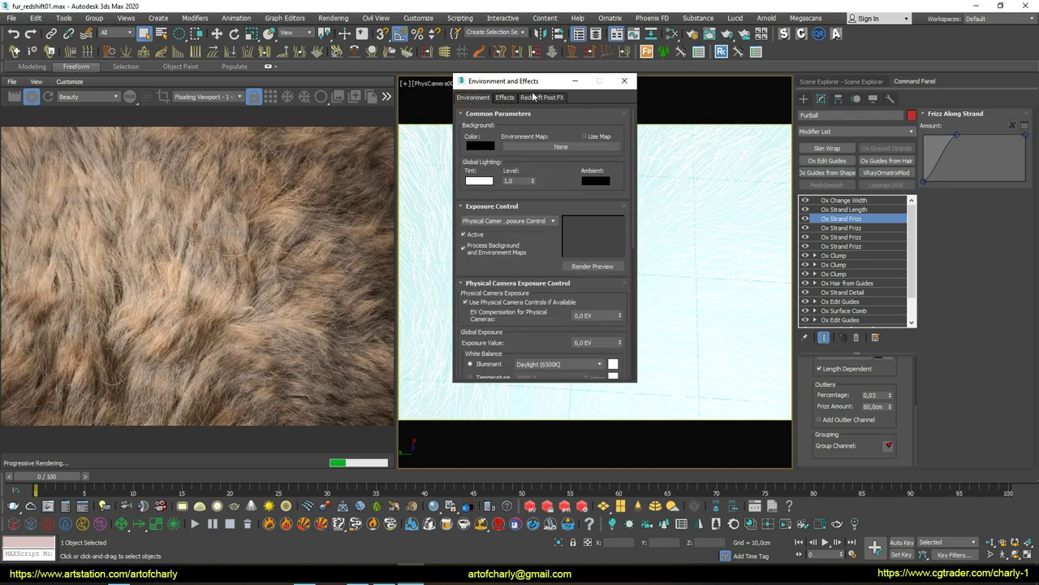
pyautogui.click(624, 82)
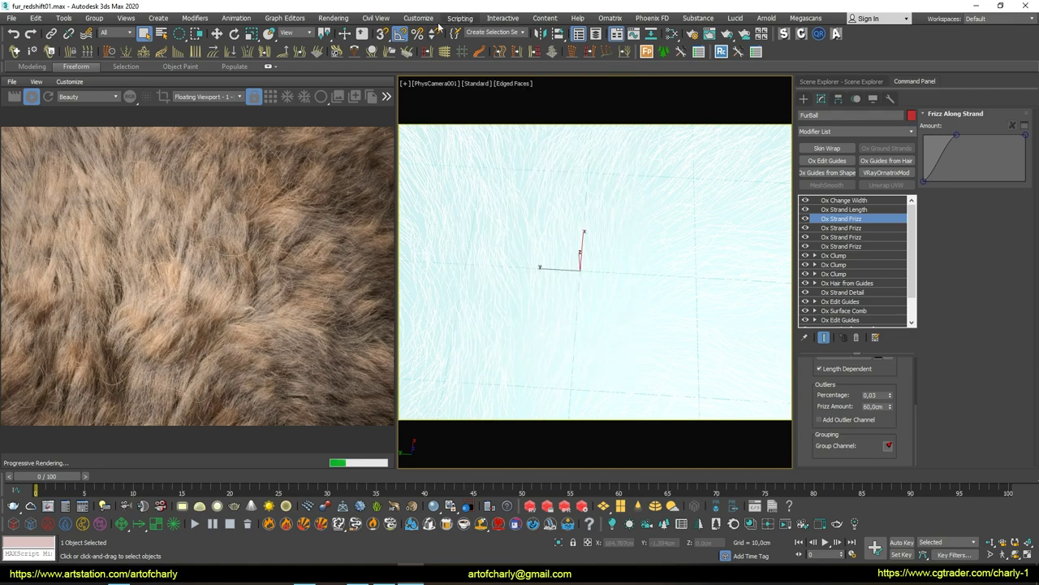
pyautogui.click(331, 18)
# Set the render output size to 1920 × 1080 and dolly the camera back to frame the fur plane
pyautogui.click(357, 70)
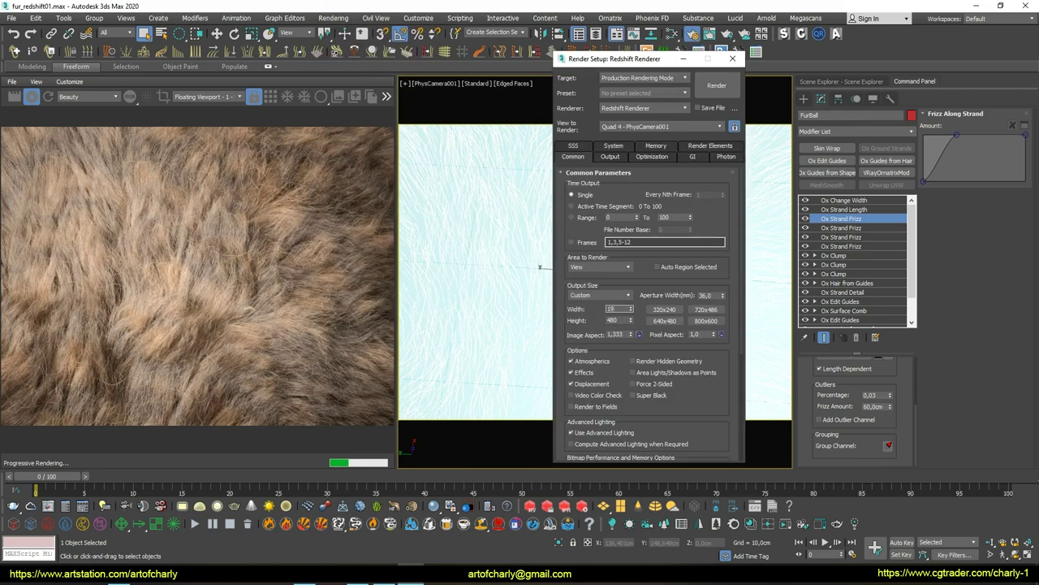
pyautogui.write('20')
pyautogui.press('Return')
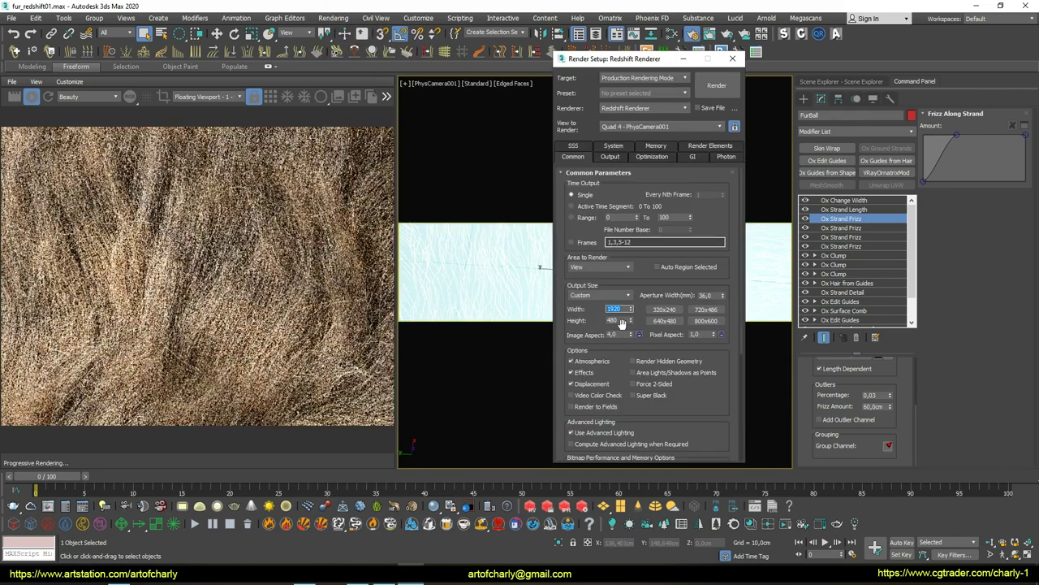
pyautogui.doubleClick(620, 321)
pyautogui.write('08')
pyautogui.press('Return')
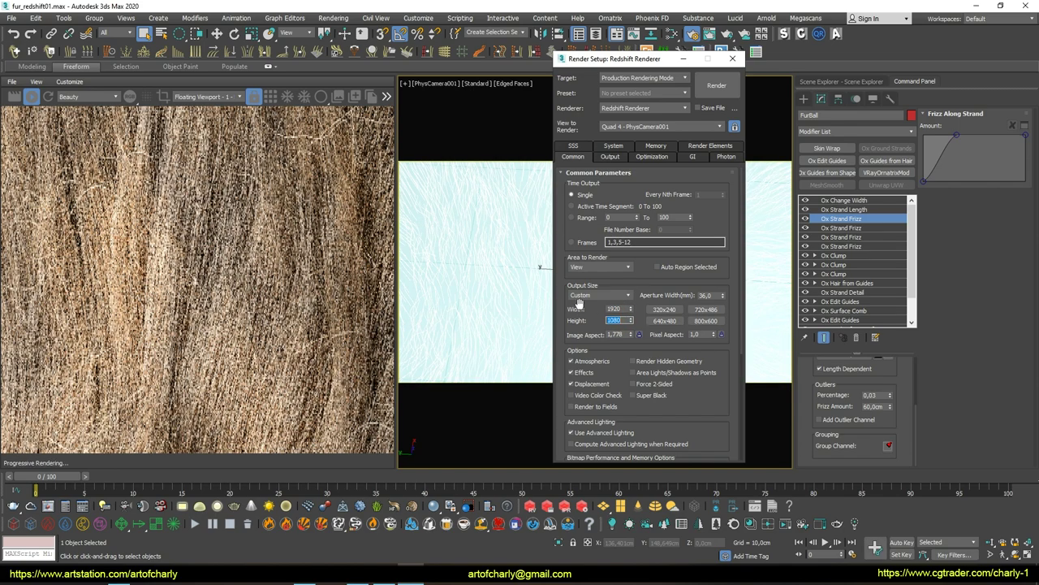
pyautogui.click(737, 59)
pyautogui.moveTo(711, 334); pyautogui.dragTo(717, 363)
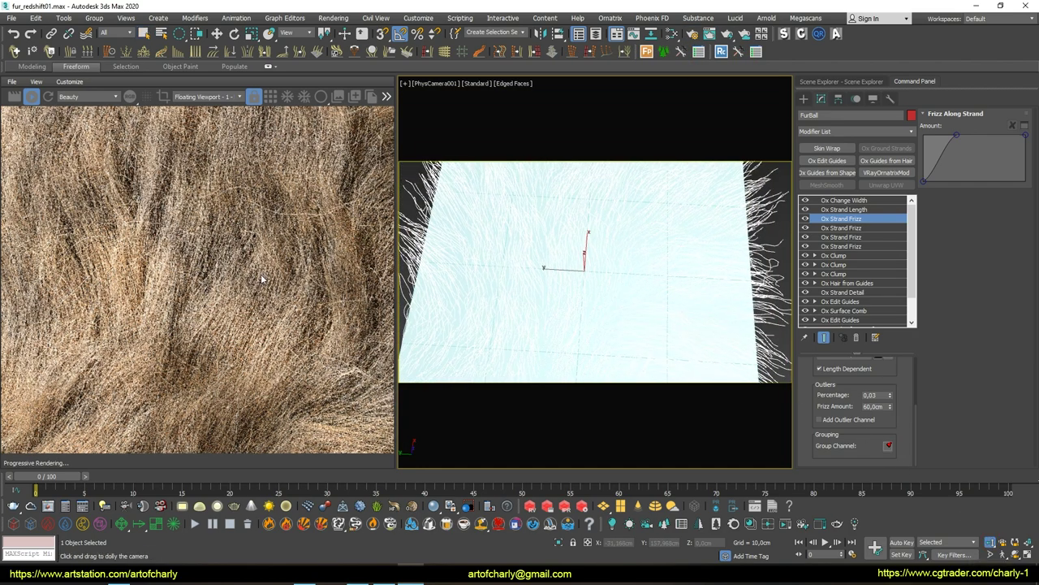
pyautogui.scroll(-2, 249, 287)
pyautogui.scroll(-2, 268, 293)
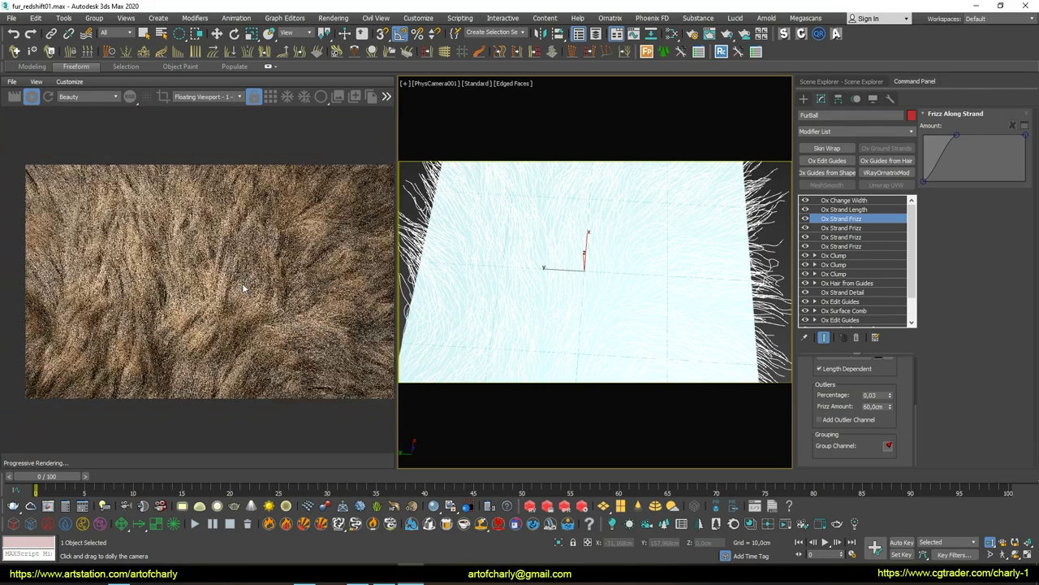
pyautogui.scroll(-2, 288, 297)
pyautogui.scroll(2, 299, 288)
pyautogui.scroll(3, 308, 296)
pyautogui.scroll(-2, 315, 297)
pyautogui.scroll(2, 367, 307)
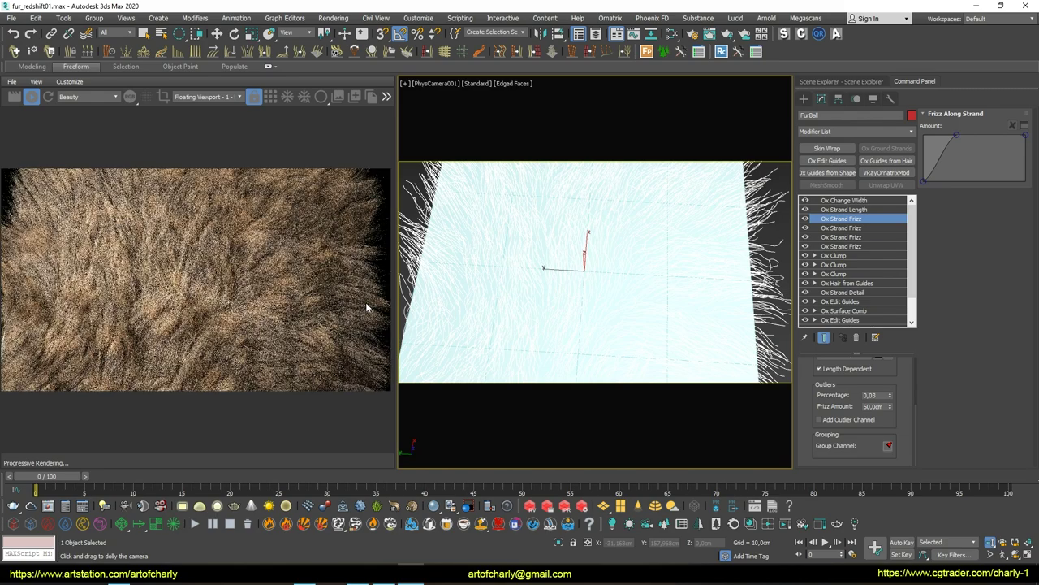
pyautogui.scroll(-1, 354, 306)
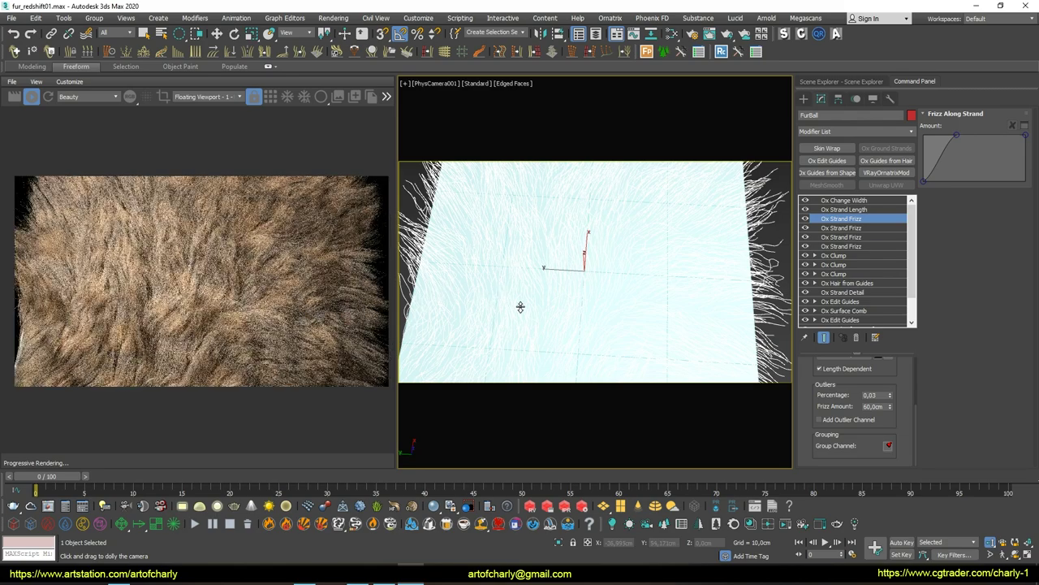
pyautogui.moveTo(638, 288); pyautogui.dragTo(636, 267)
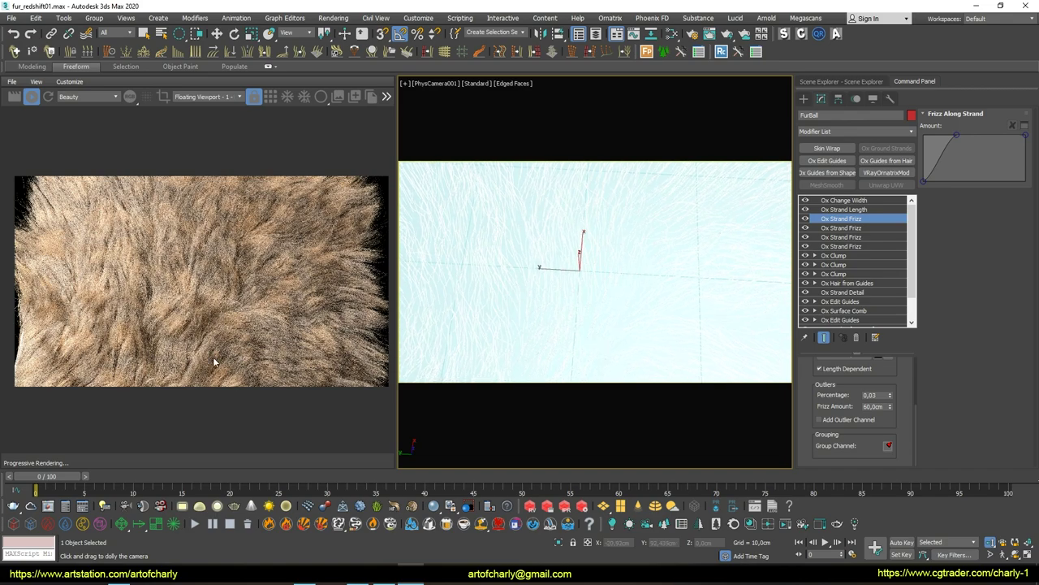
pyautogui.scroll(-1, 216, 363)
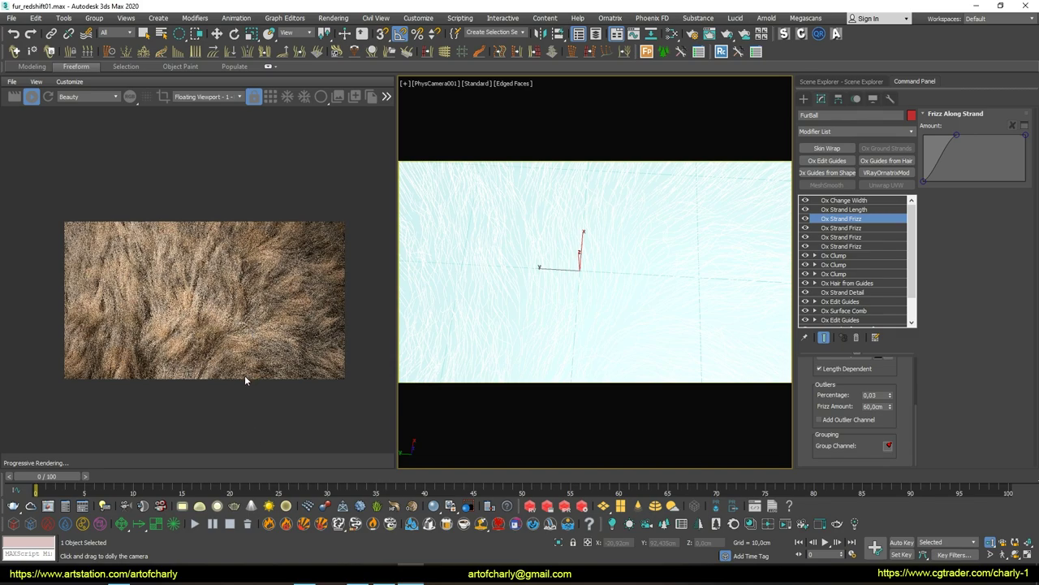
pyautogui.scroll(1, 190, 371)
pyautogui.scroll(1, 319, 321)
pyautogui.scroll(1, 318, 321)
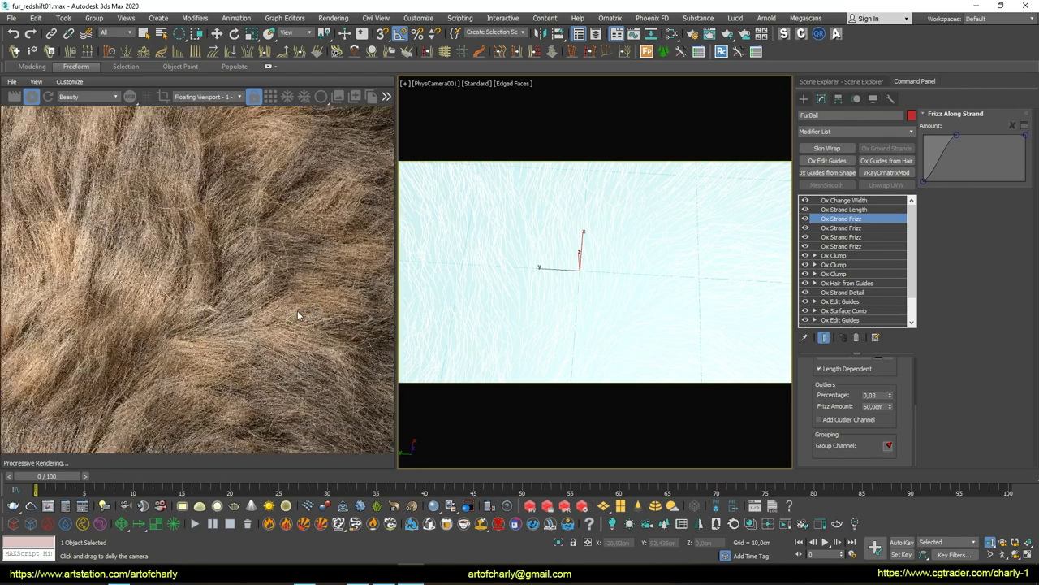
pyautogui.scroll(-1, 297, 315)
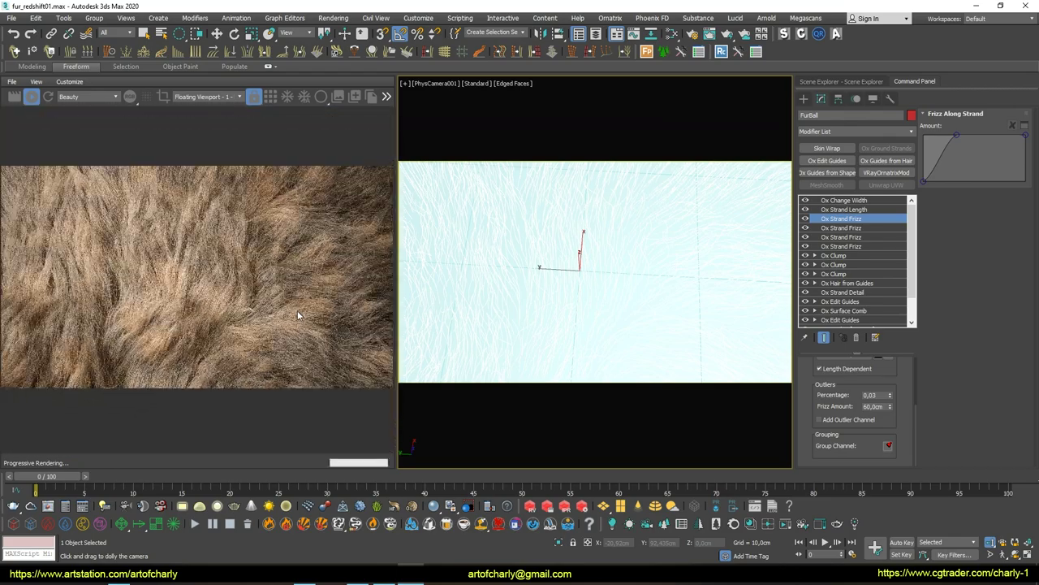
pyautogui.scroll(-1, 187, 333)
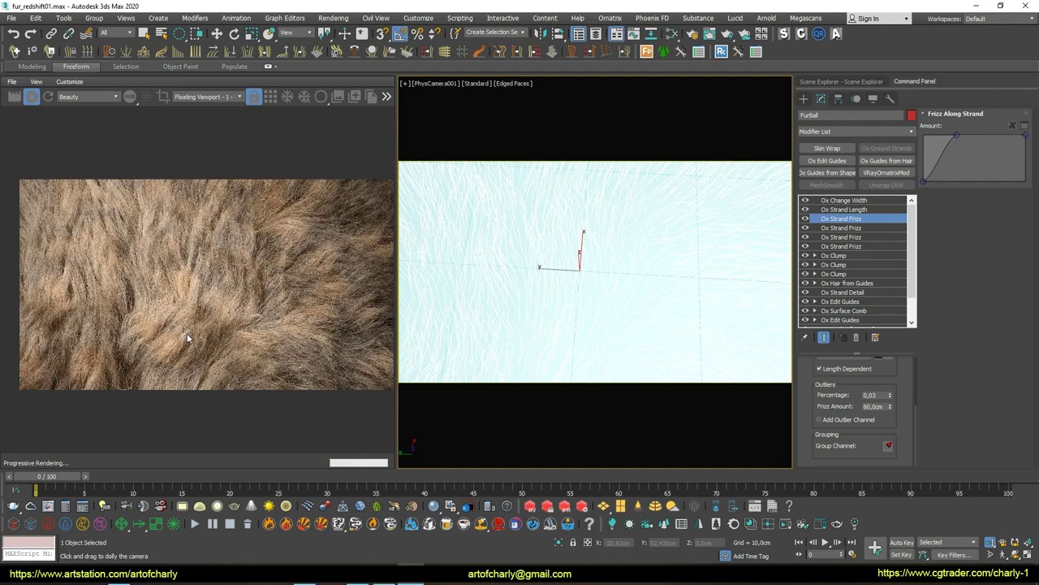
pyautogui.scroll(2, 186, 333)
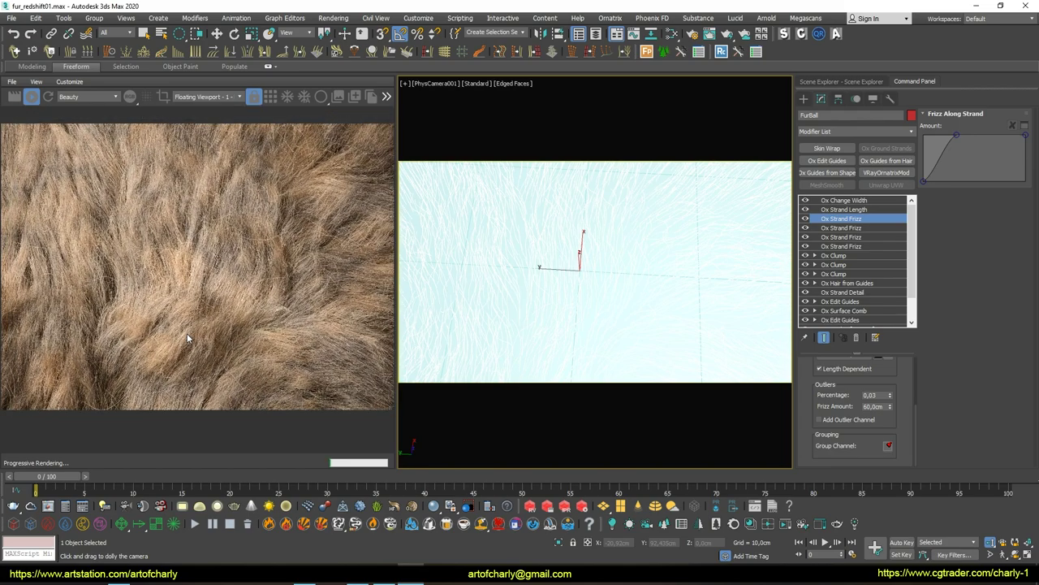
pyautogui.scroll(-1, 187, 333)
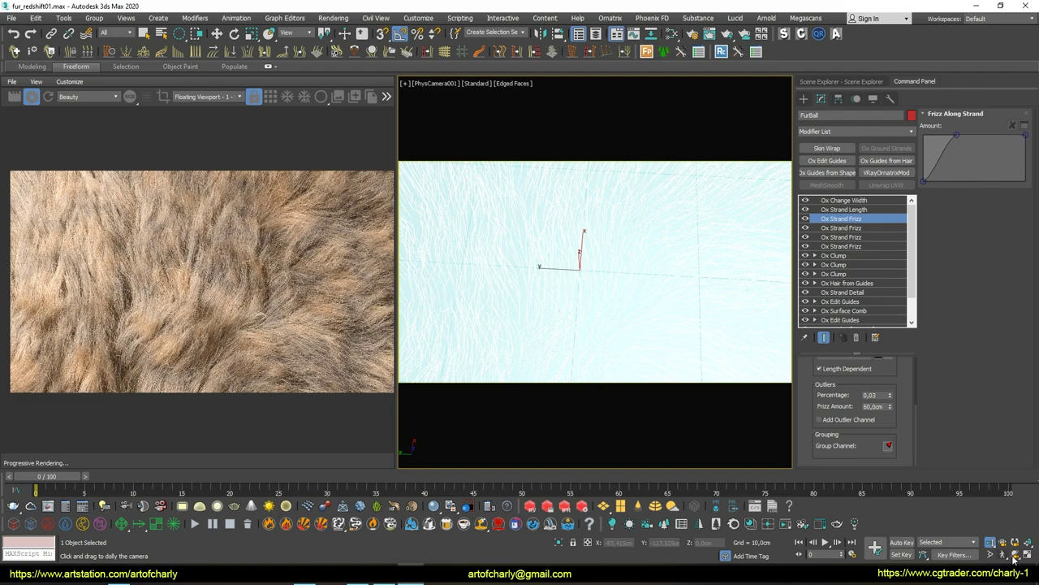
pyautogui.moveTo(640, 316)
pyautogui.mouseDown(button='middle')
pyautogui.moveTo(614, 280)
pyautogui.moveTo(639, 233)
pyautogui.mouseUp(button='middle')
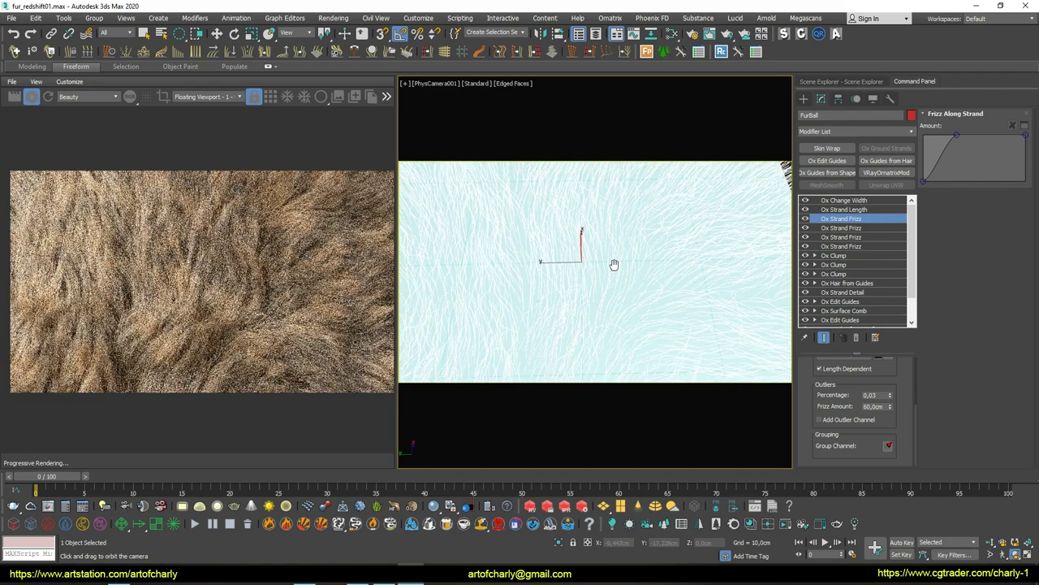
# Orbit PhysCamera001 to reframe the fur plane, then zoom the Redshift preview to inspect the fluffy brown fur
pyautogui.moveTo(601, 269); pyautogui.dragTo(617, 267)
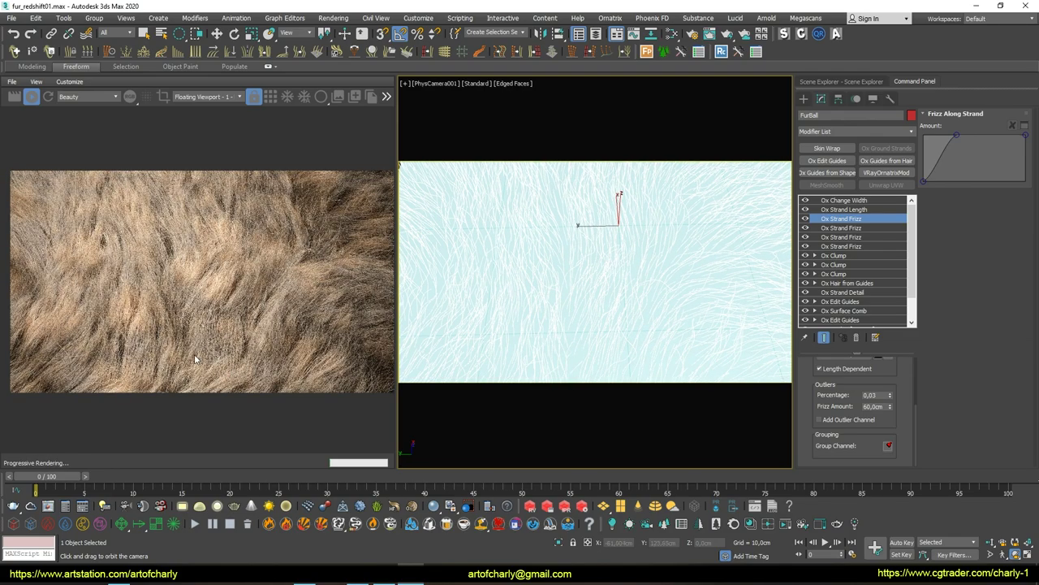
pyautogui.scroll(3, 191, 320)
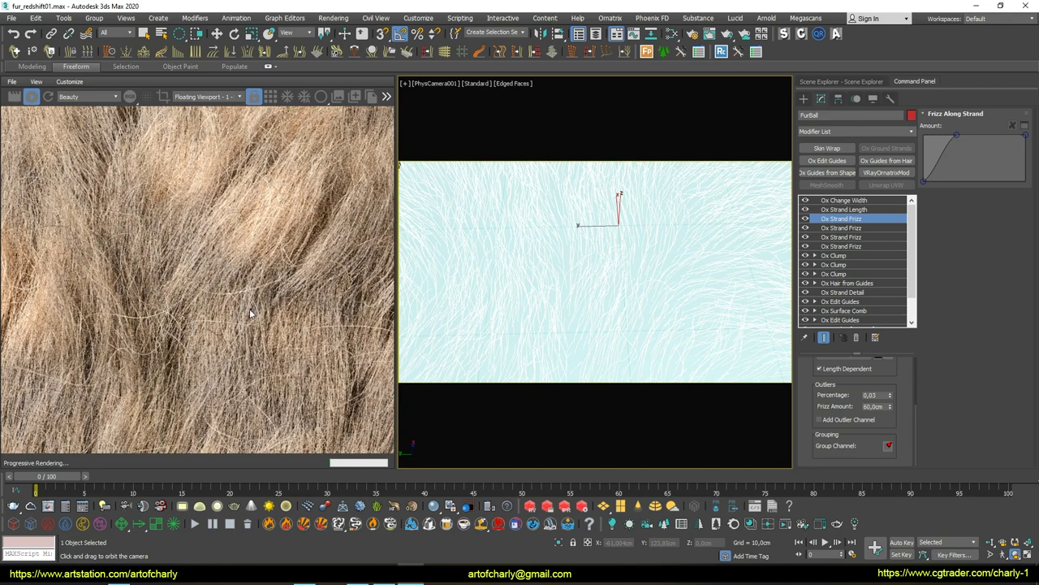
pyautogui.scroll(-1, 249, 308)
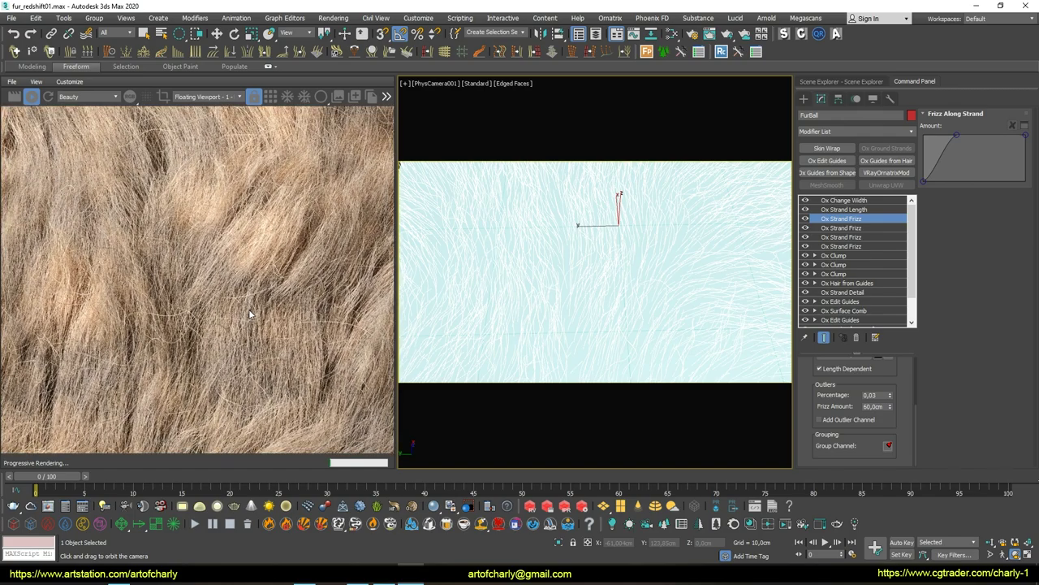
pyautogui.scroll(-2, 248, 308)
pyautogui.scroll(-1, 341, 297)
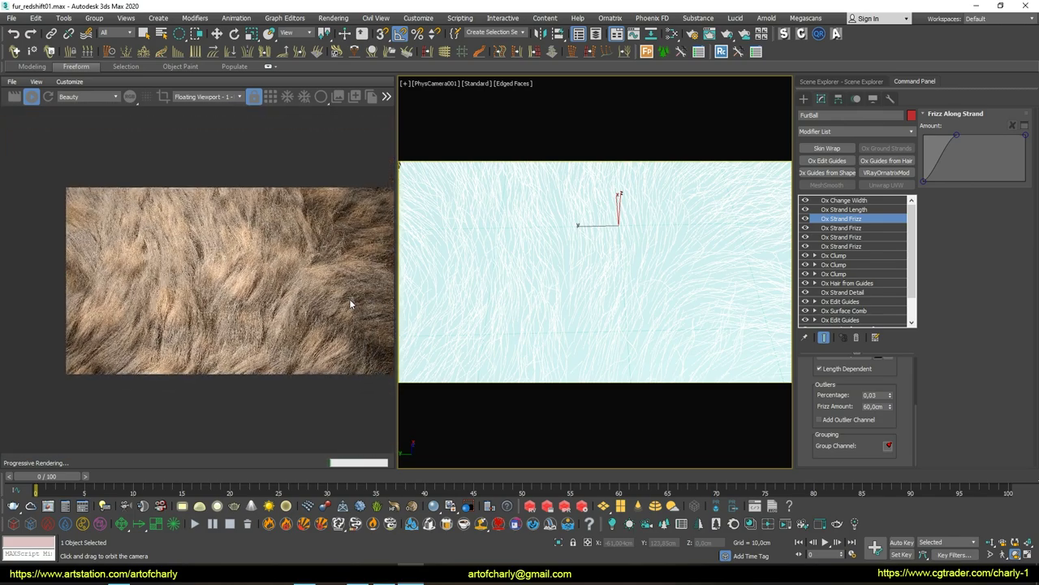
pyautogui.scroll(1, 301, 297)
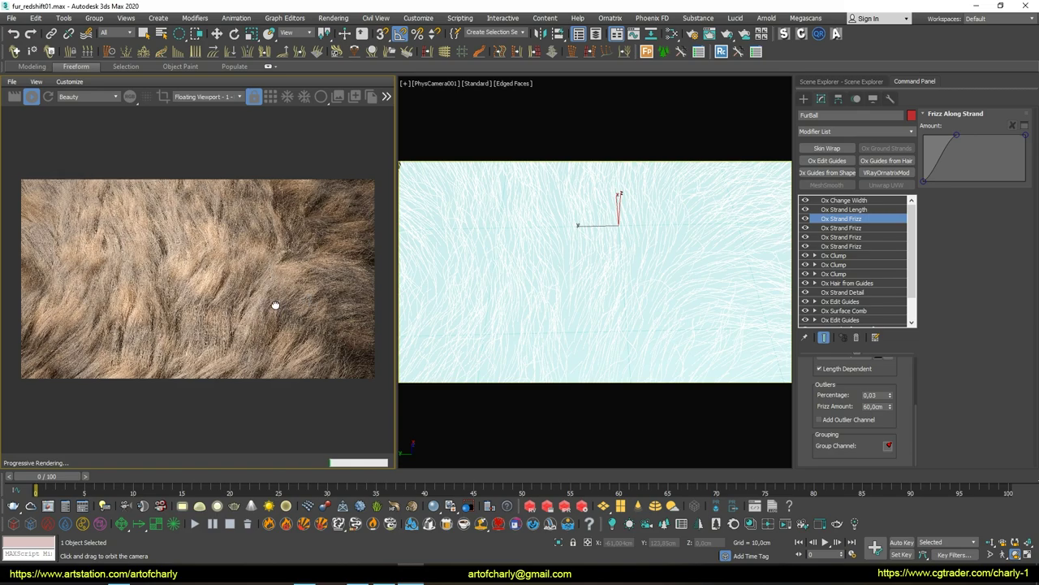
pyautogui.scroll(1, 265, 308)
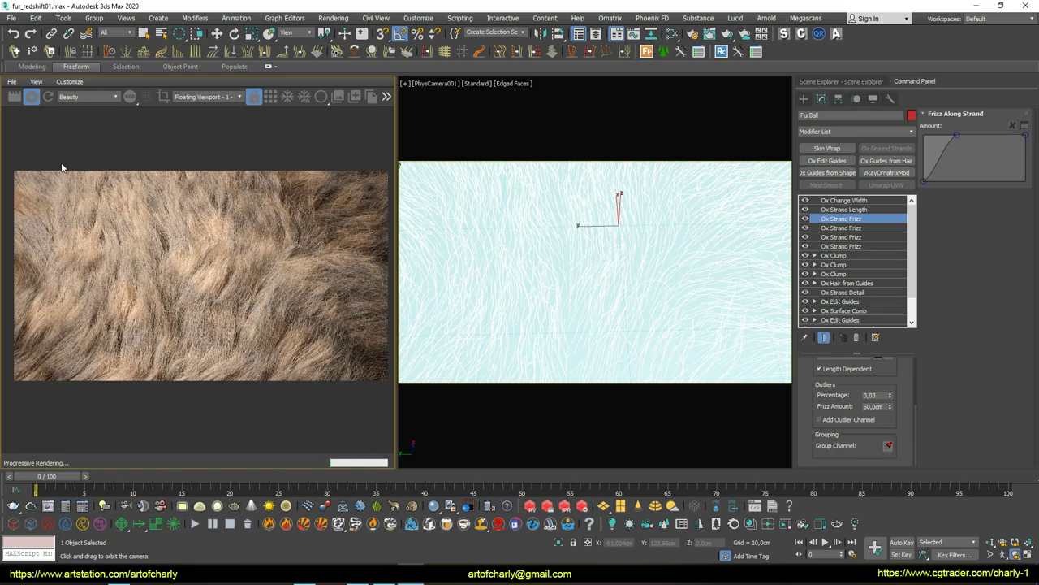